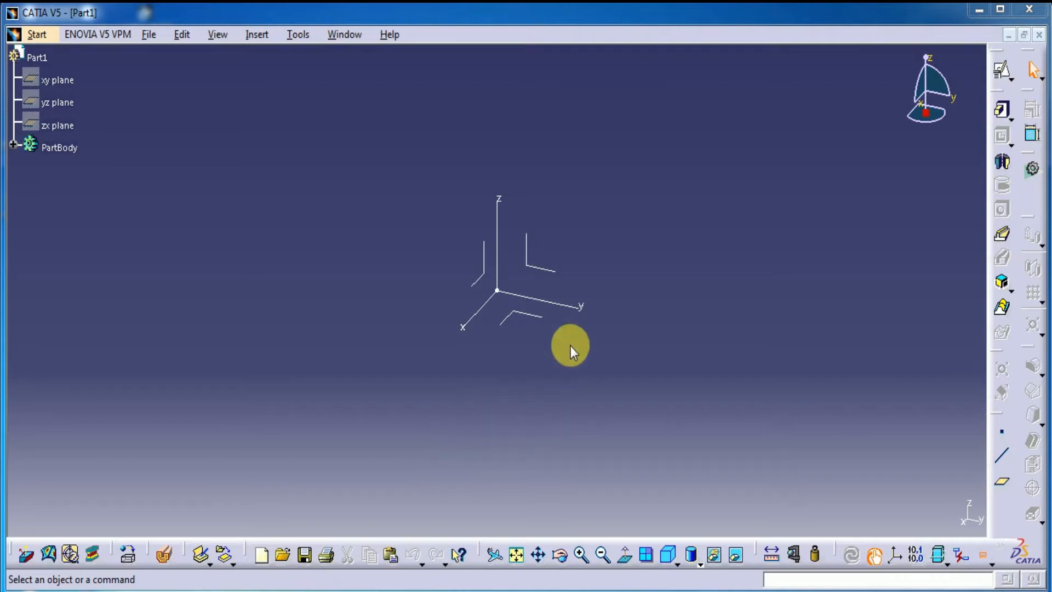
Step: Create a positioned sketch on the yz plane and draw a circle about 85 mm in diameter centred on the origin
left_click(542, 268)
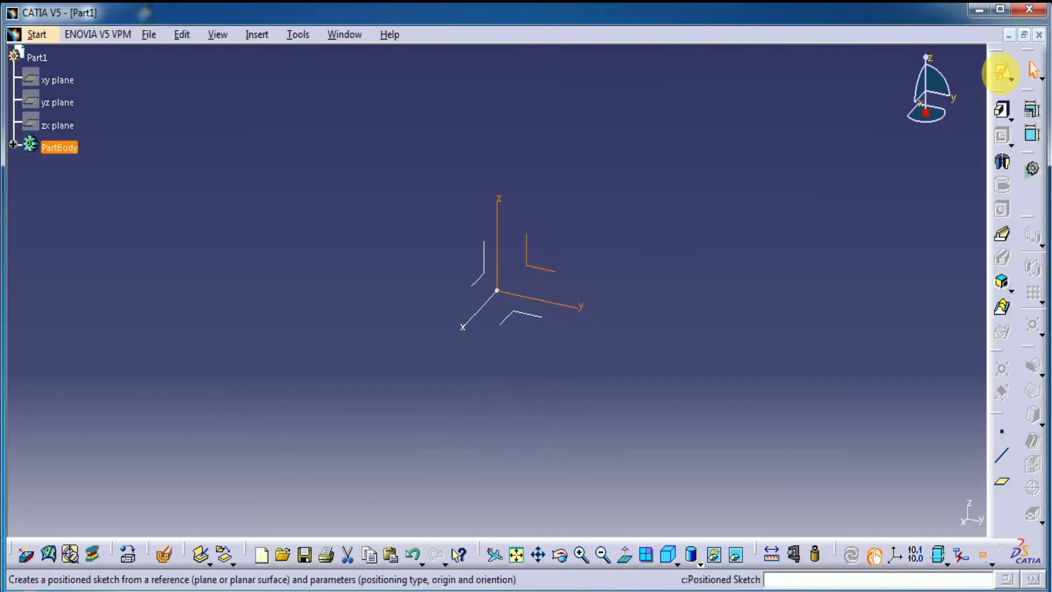
left_click(1003, 73)
left_click(841, 343)
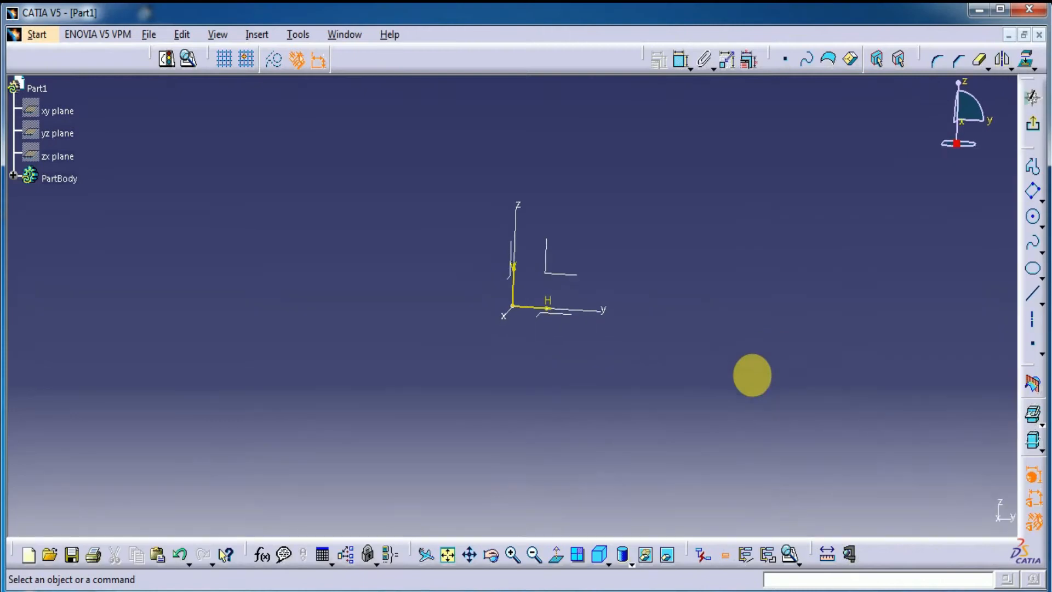
left_click(1034, 219)
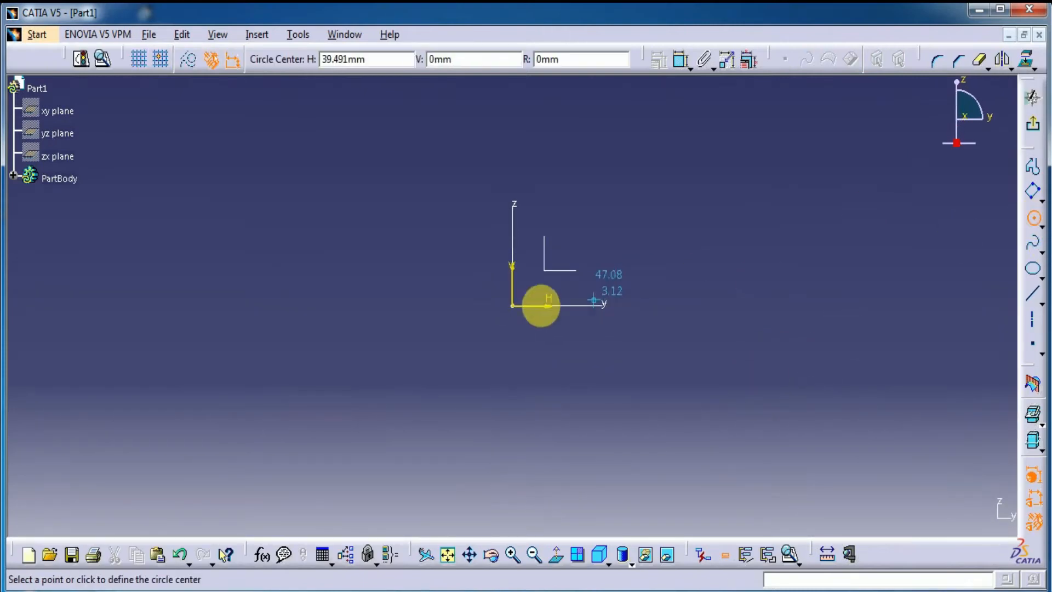
left_click(511, 306)
left_click(558, 241)
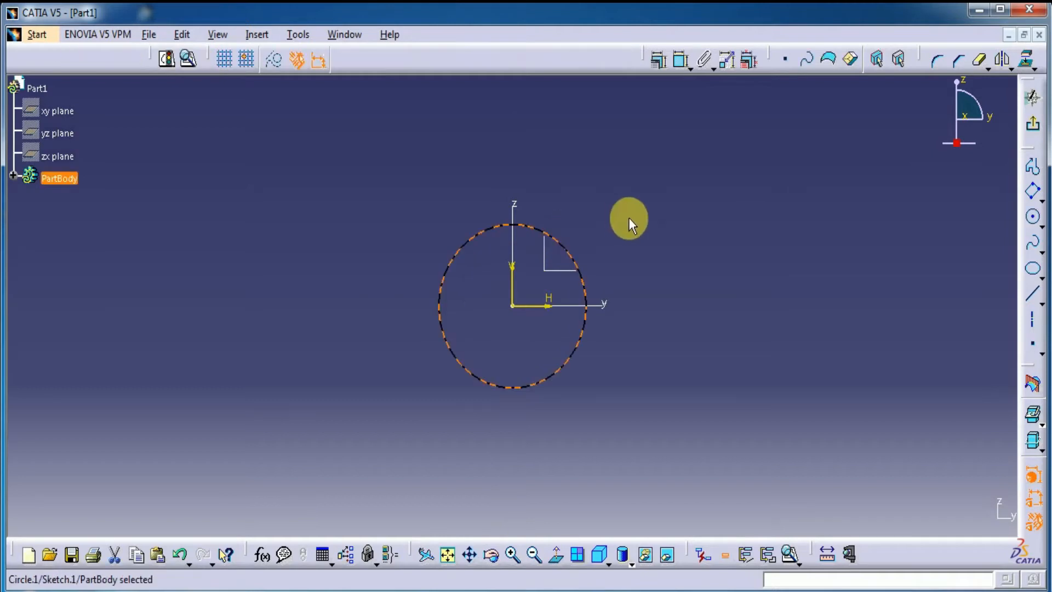
Step: Constrain the circle's diameter to 28.5 mm and exit the sketch
left_click(680, 58)
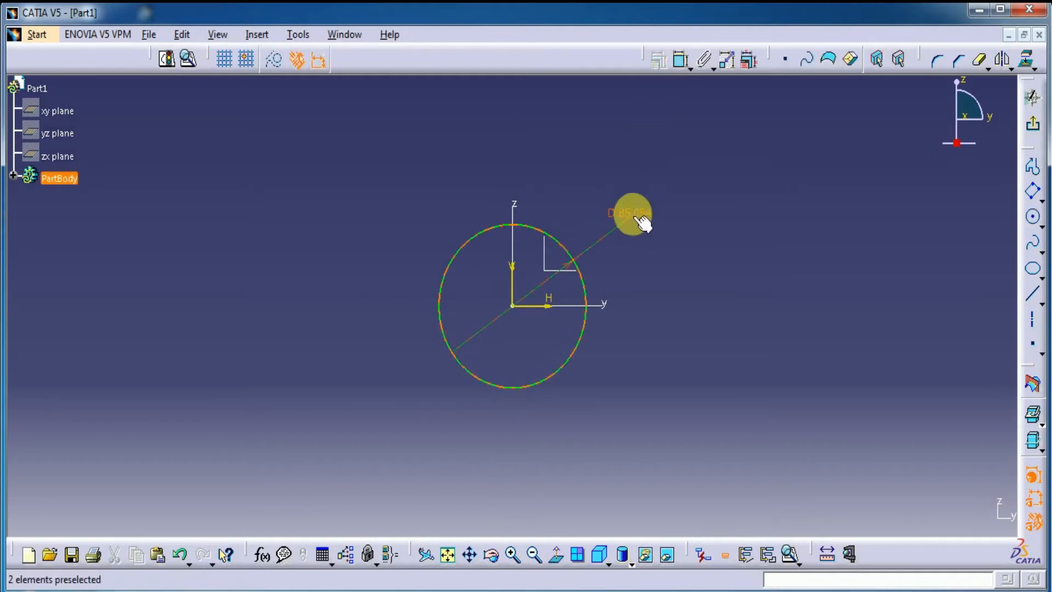
double_click(641, 222)
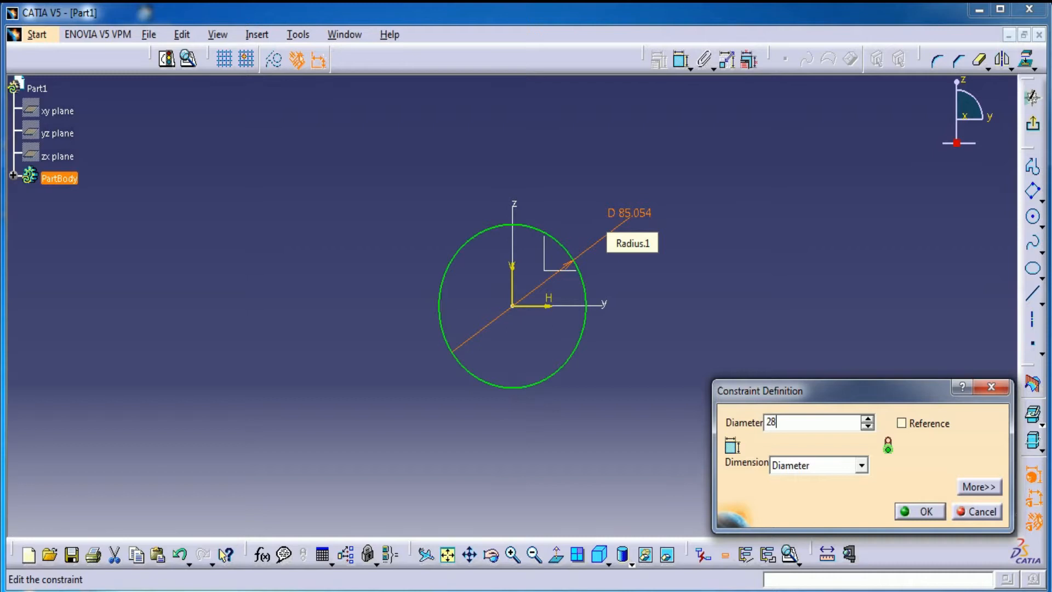
key("Return")
left_click(752, 326)
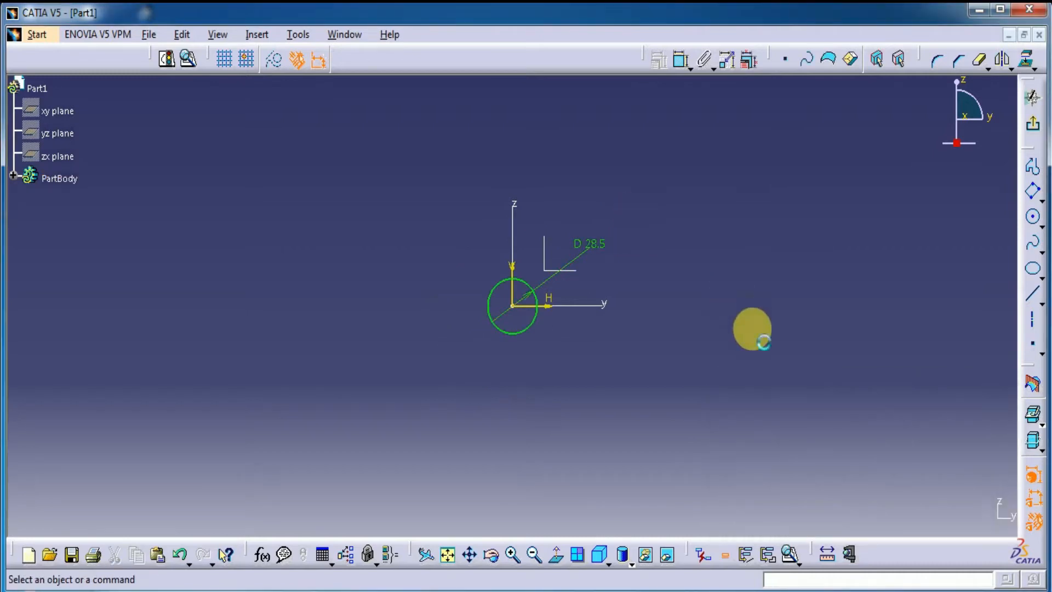
left_click(1032, 125)
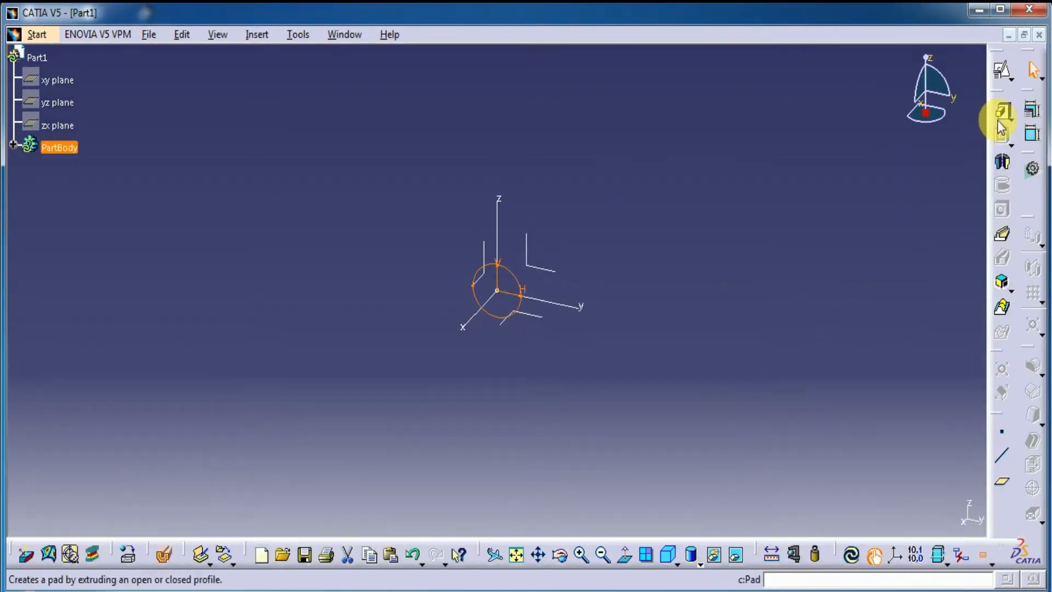
Step: Pad the circle sketch with a 2.5 mm length and mirrored extent to form a disc
left_click(1001, 116)
type("2.5")
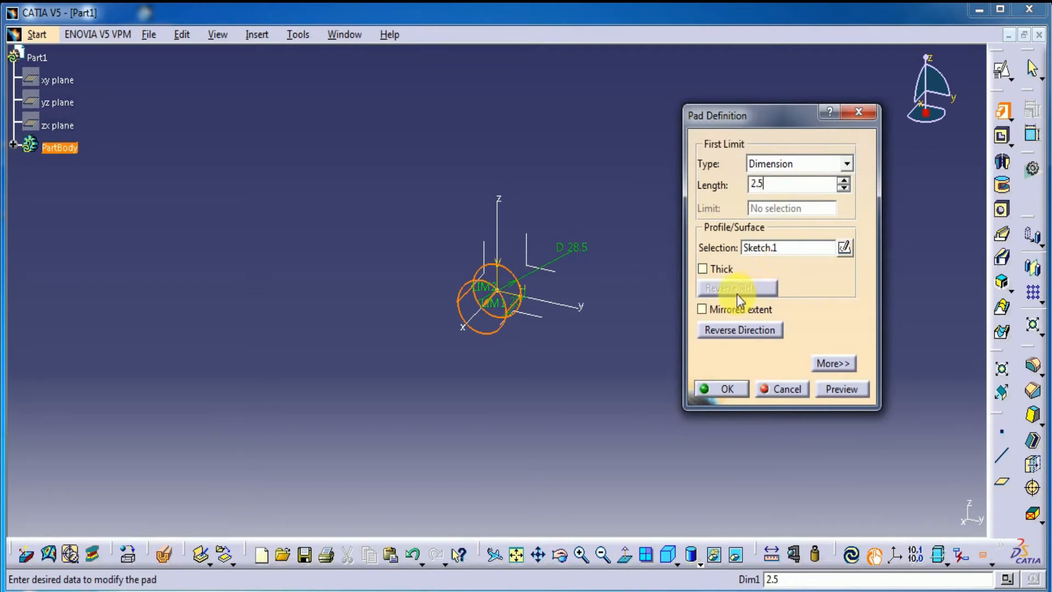
left_click(729, 310)
left_click(830, 390)
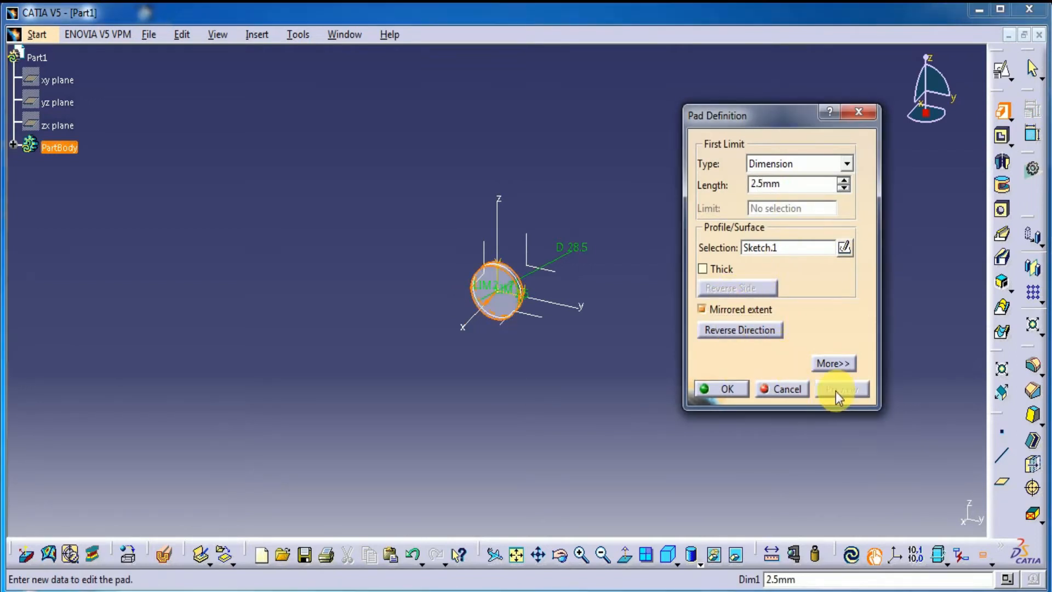
left_click(728, 386)
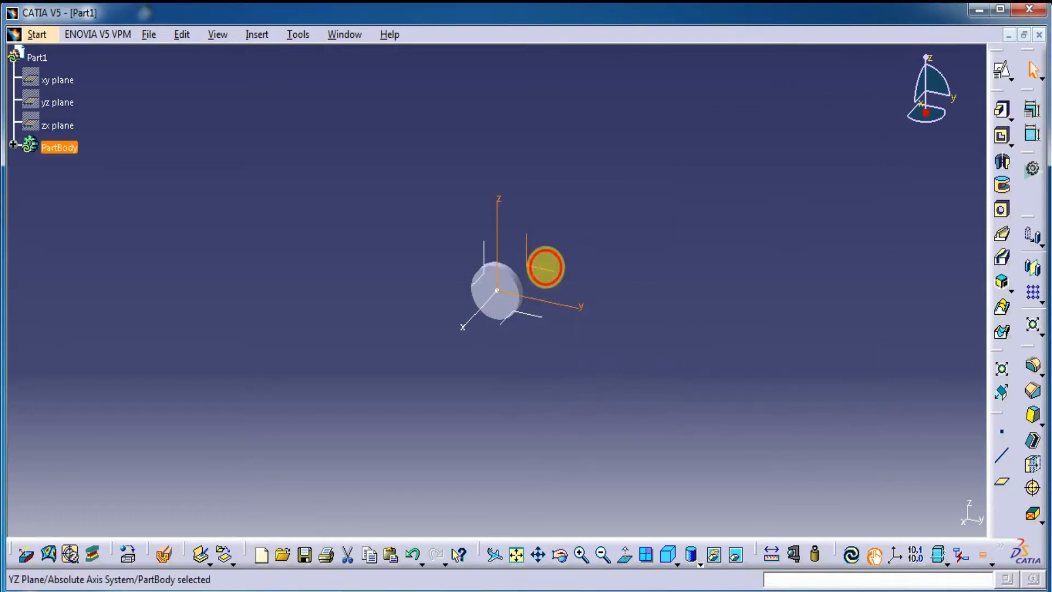
Step: Create a second positioned sketch on the yz plane and draw a circle about 35.5 mm in diameter around the disc, centred on the origin
left_click(1003, 72)
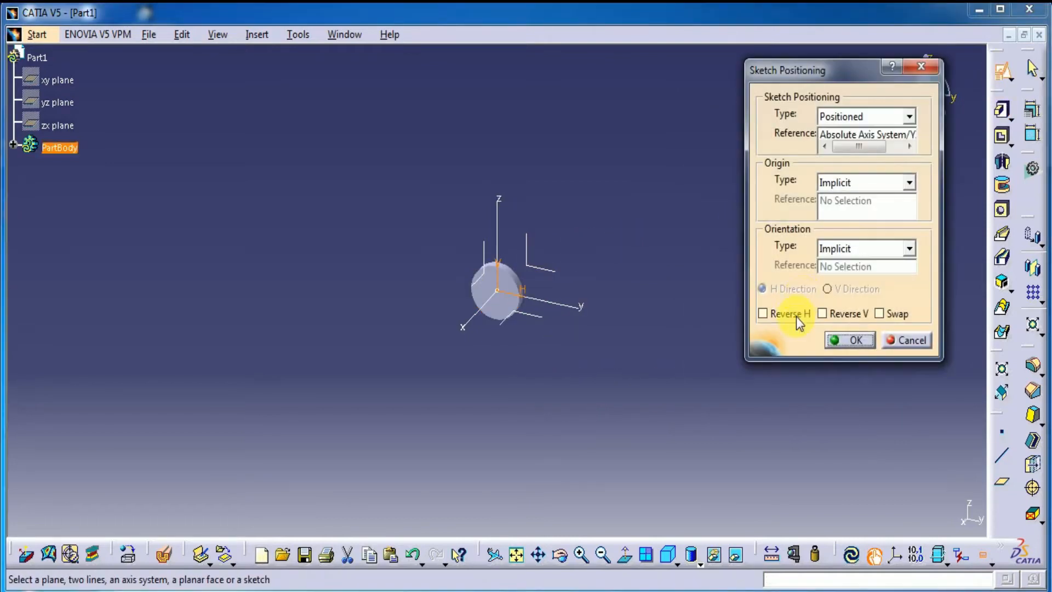
left_click(829, 340)
middle_click_drag(528, 410, 519, 223, "ctrl")
middle_click_drag(664, 226, 644, 291)
left_click(1033, 219)
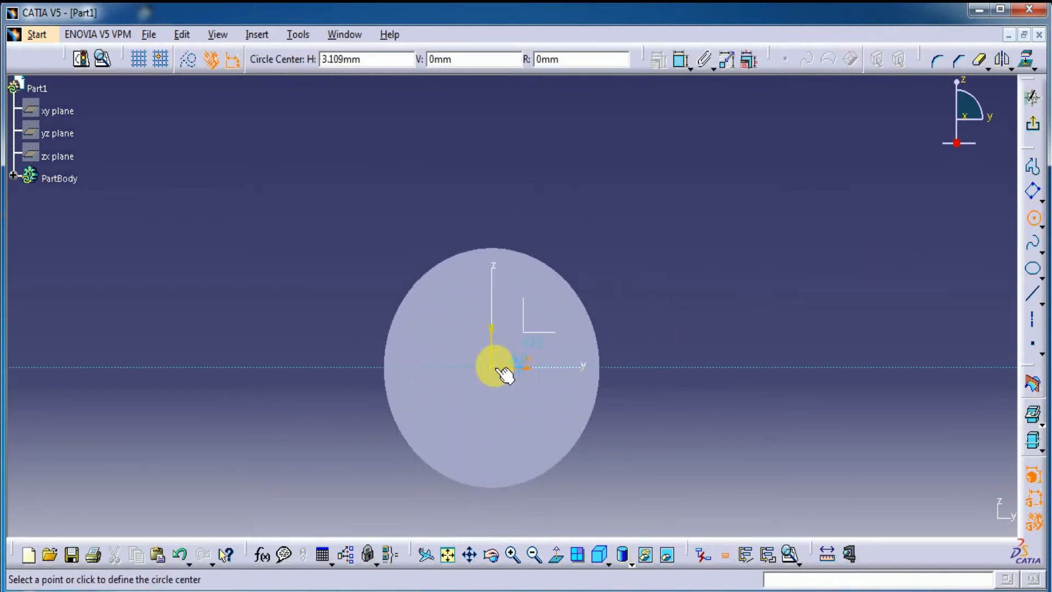
left_click(492, 368)
left_click(549, 229)
Step: Constrain the diameter of the circle around the disc to 30.48 mm
left_click(682, 58)
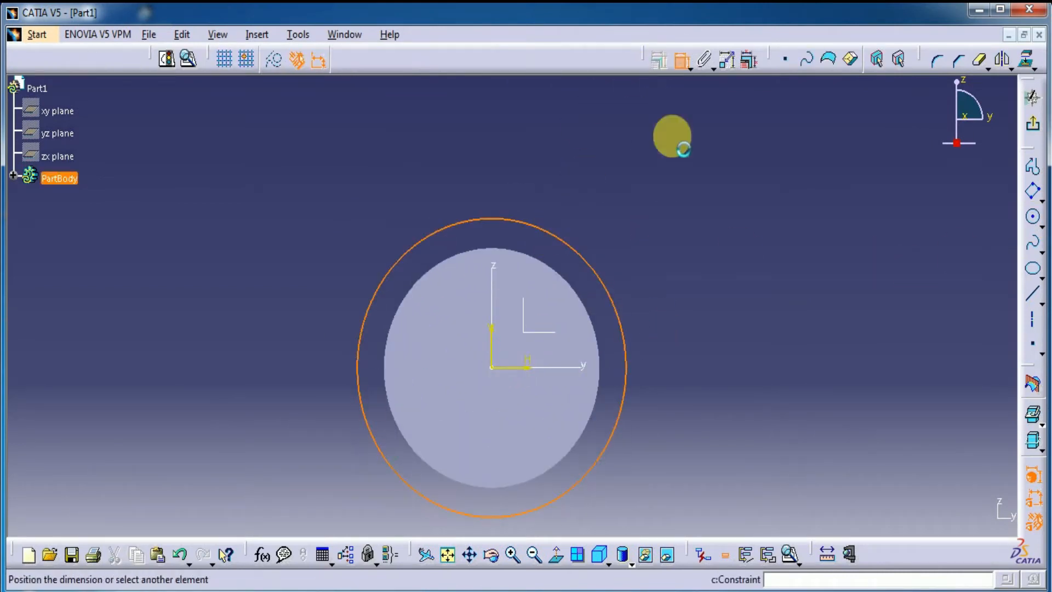
left_click(662, 308)
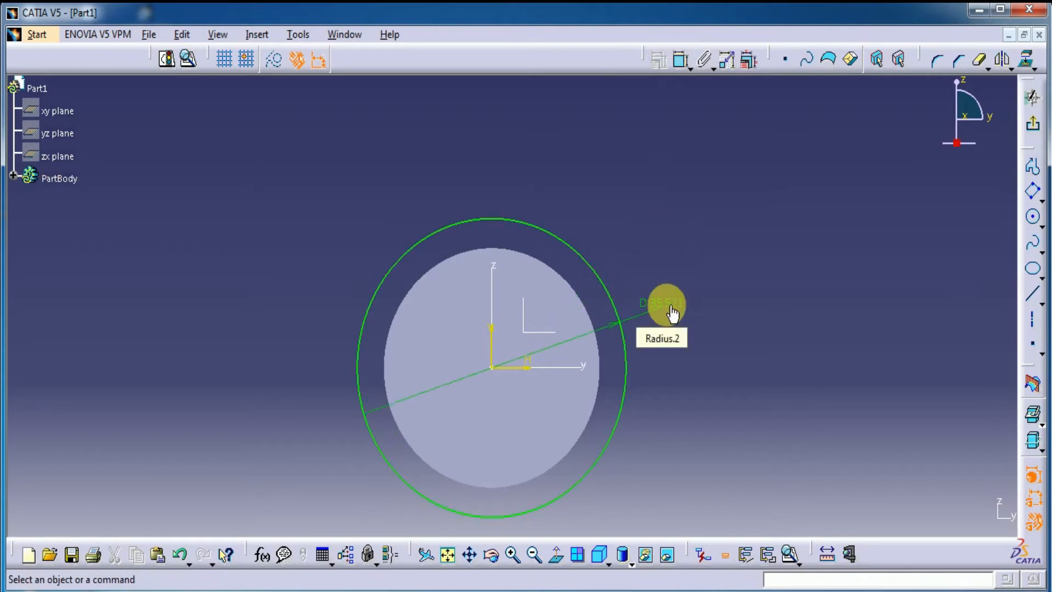
double_click(666, 310)
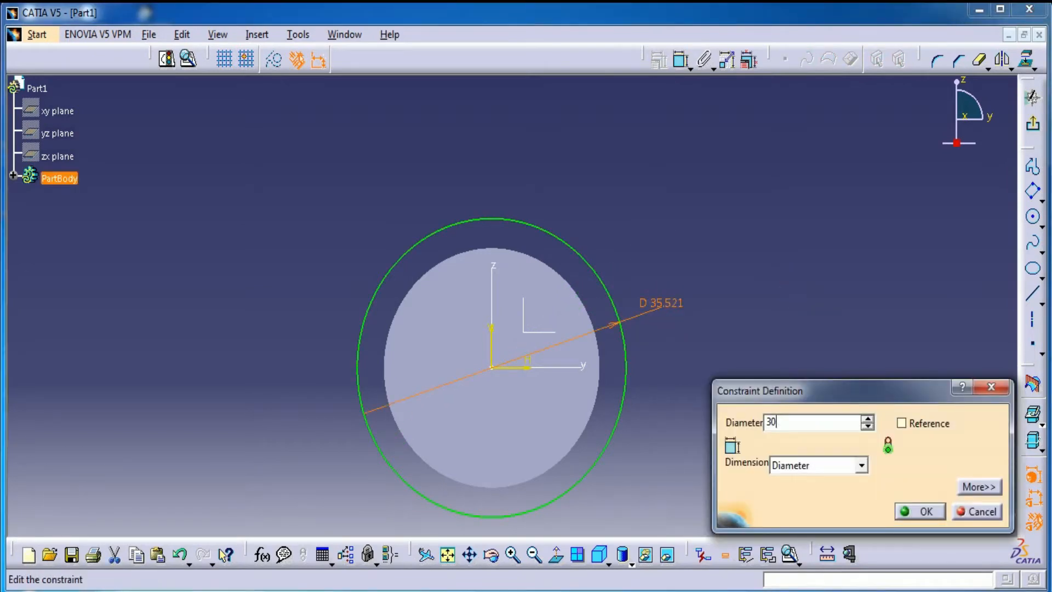
type("30.48")
key("Return")
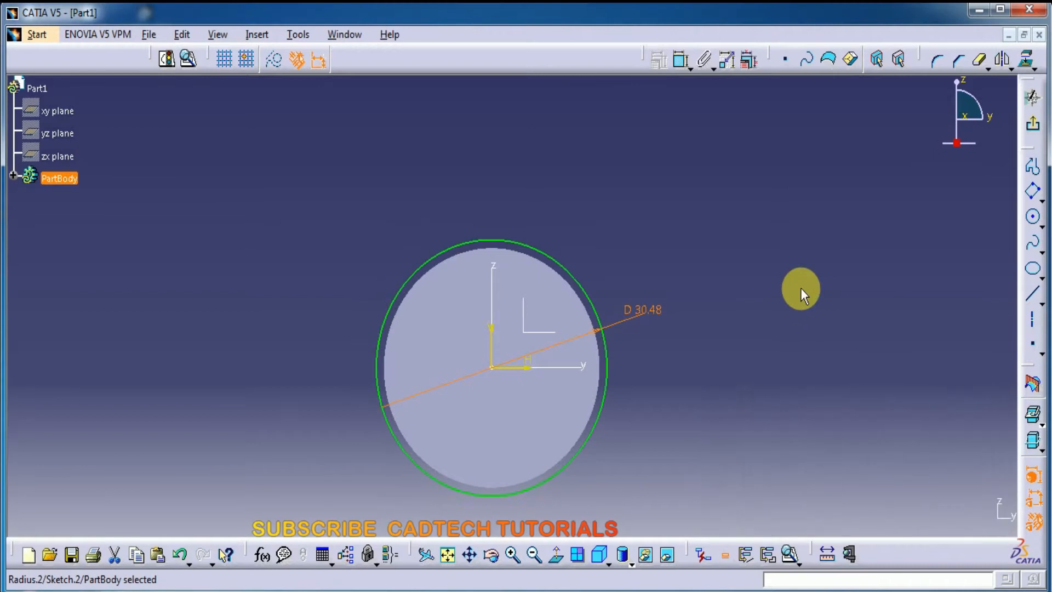
Step: Draw a larger concentric circle about 46 mm in diameter, centred on the origin
left_click(681, 58)
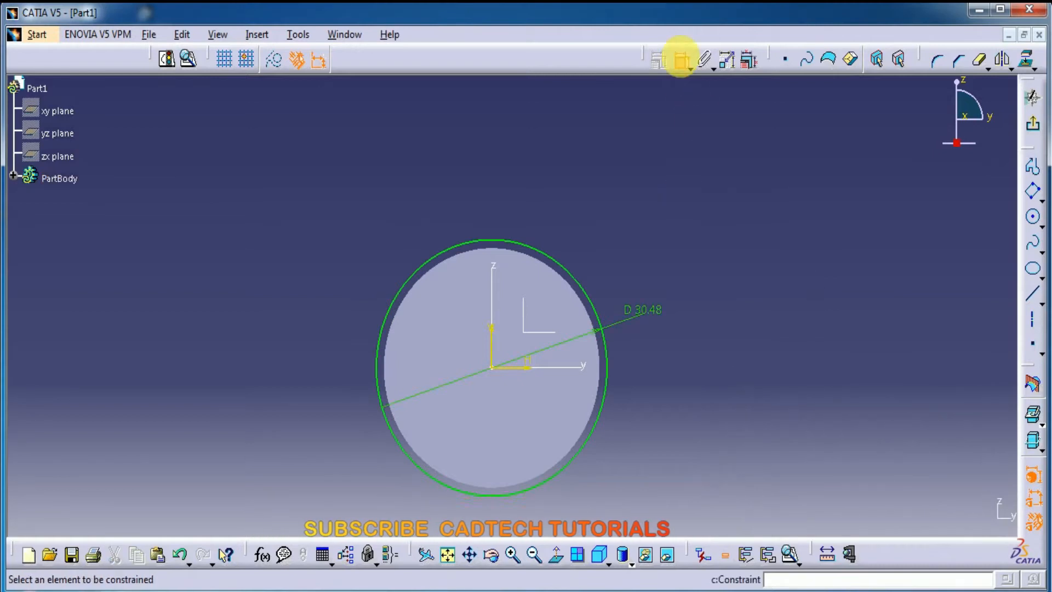
left_click(1033, 217)
left_click(492, 367)
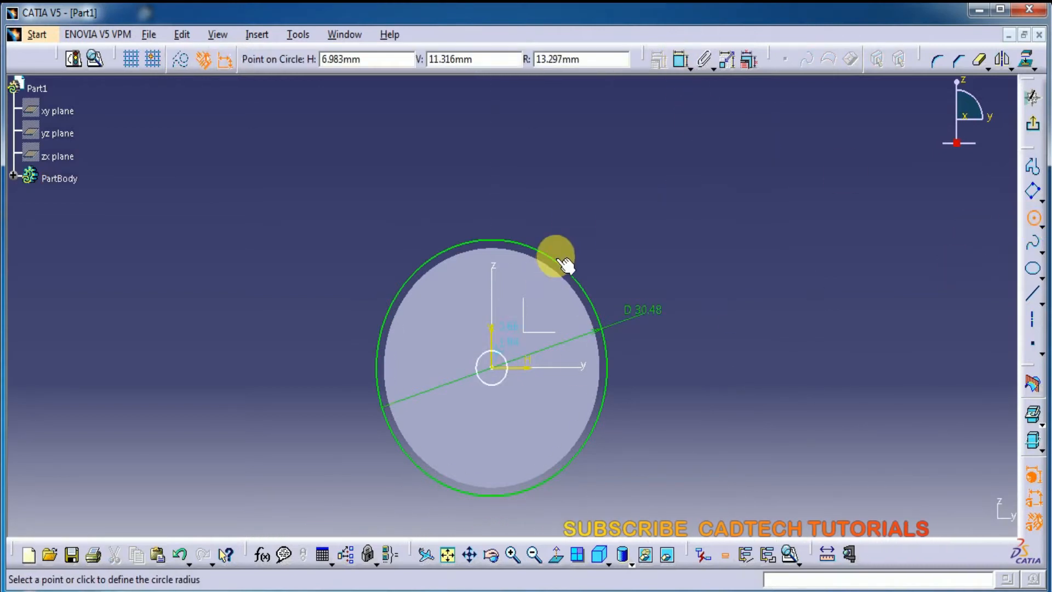
left_click(583, 199)
Step: Constrain the outer concentric circle's diameter to 31.75 mm
left_click(681, 58)
left_click(671, 229)
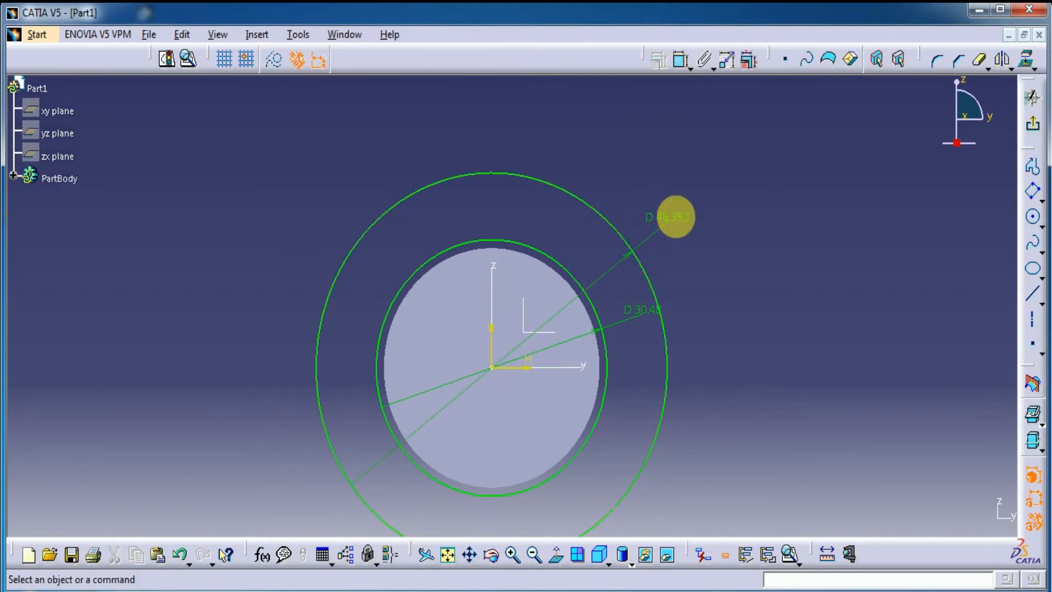
double_click(676, 217)
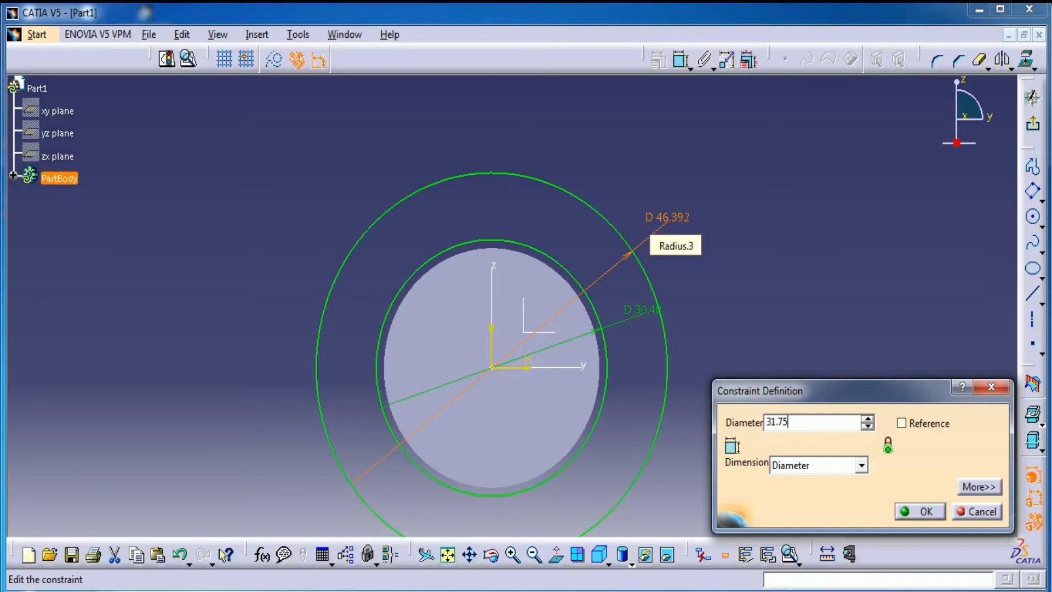
key("Return")
Step: Draw a vertical line from the origin up to just beyond the outer circle
middle_click_drag(657, 346, 668, 215)
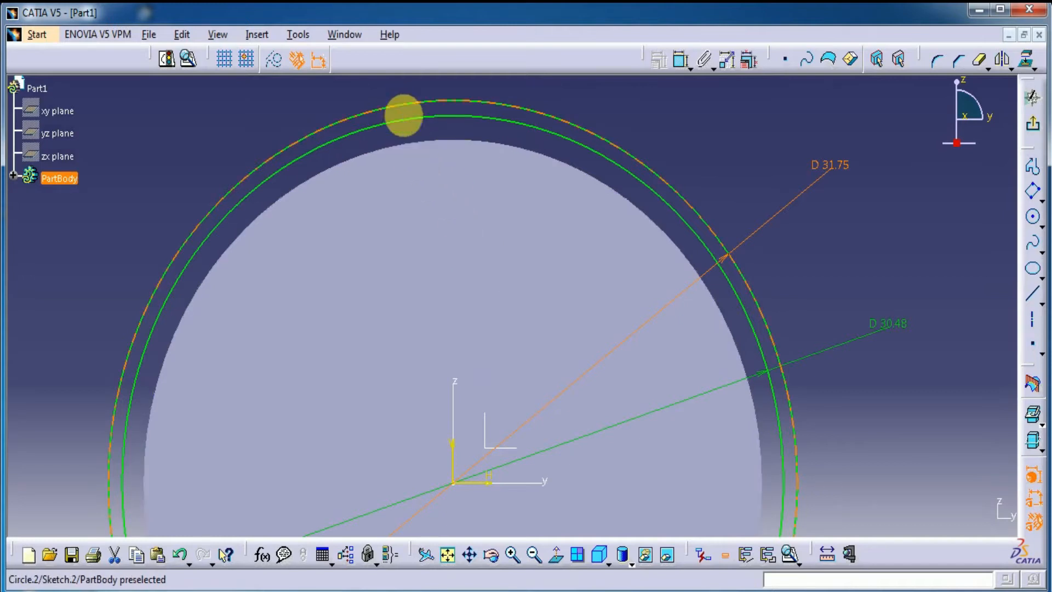
middle_click_drag(706, 160, 689, 187)
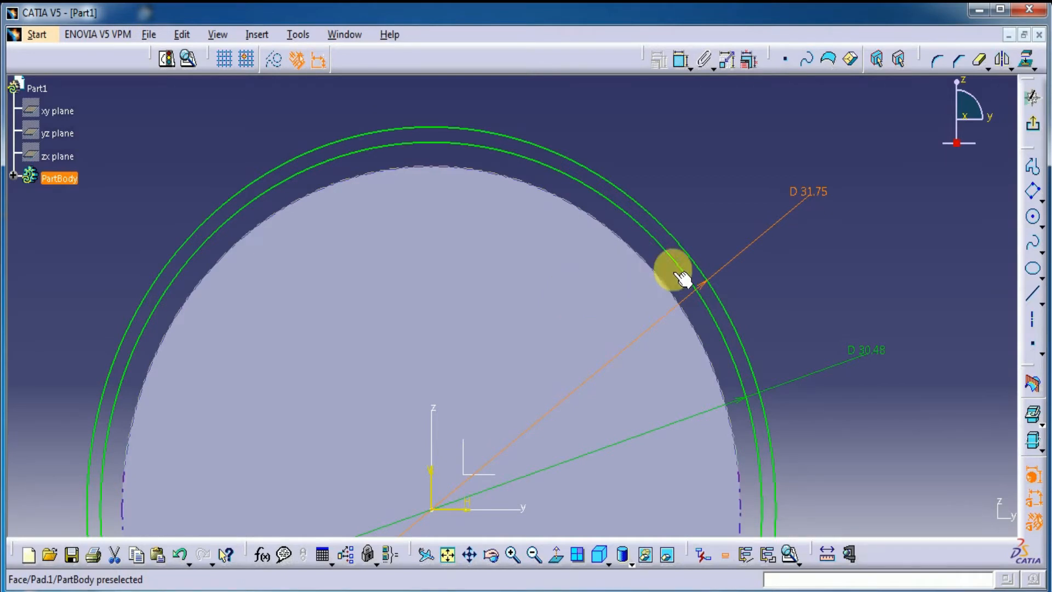
left_click(1031, 295)
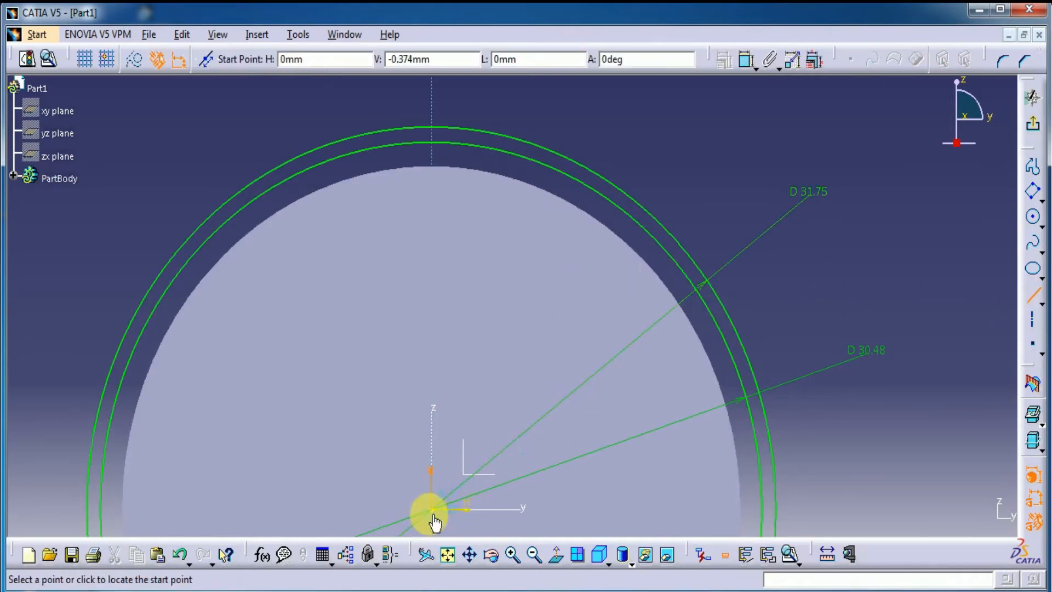
left_click(431, 103)
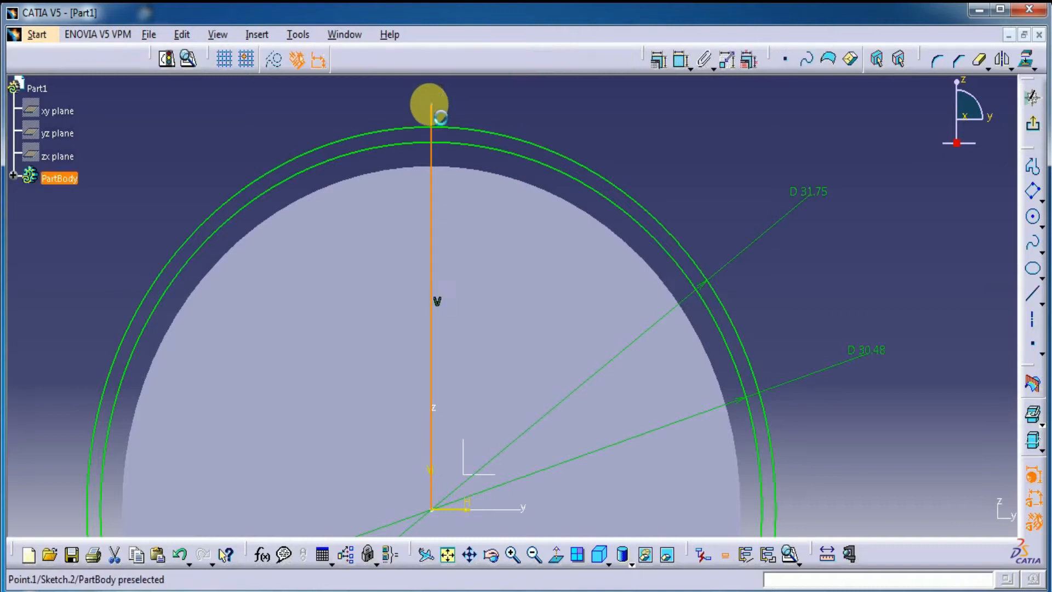
Step: Draw two slanted lines from the origin past the outer circle, leaning about 15° and 31° from the vertical line towards positive y
left_click(1031, 295)
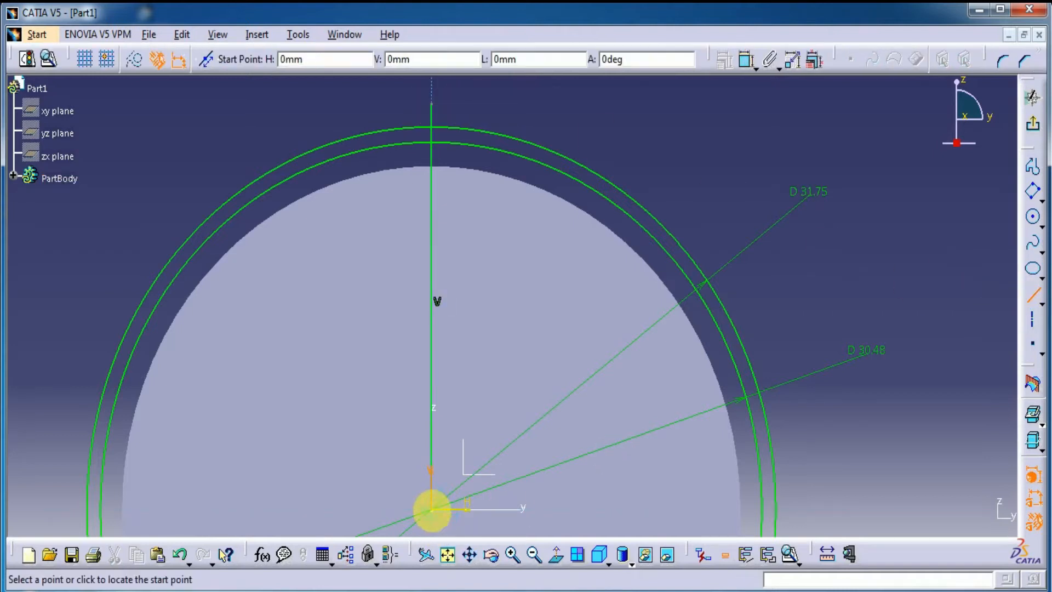
left_click(432, 509)
left_click(523, 113)
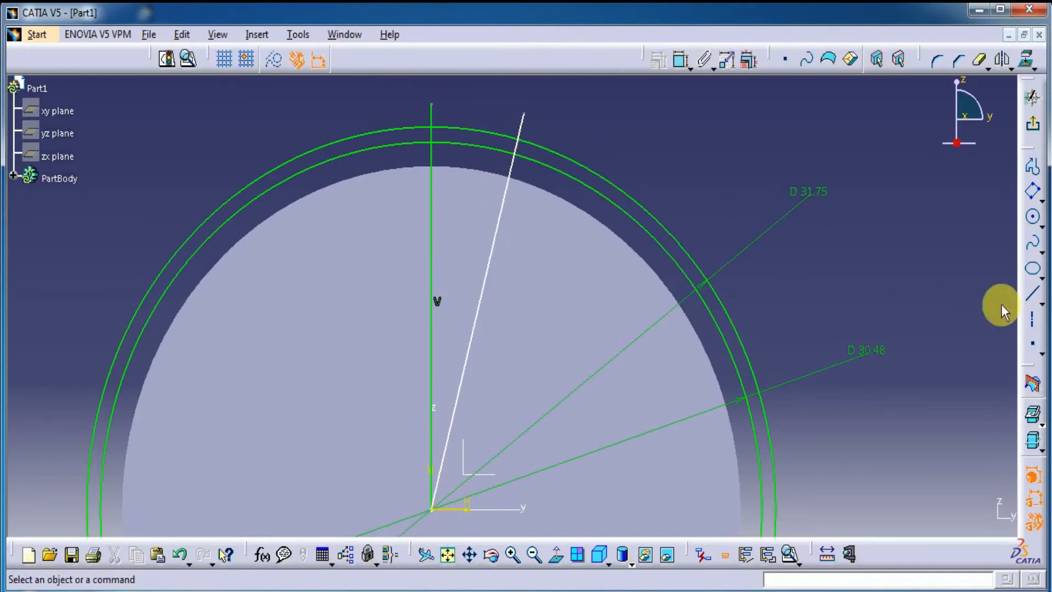
left_click(1032, 295)
left_click(433, 510)
left_click(641, 116)
Step: Constrain the angle between the vertical line and the nearer slanted line to 7.5°
left_click(681, 60)
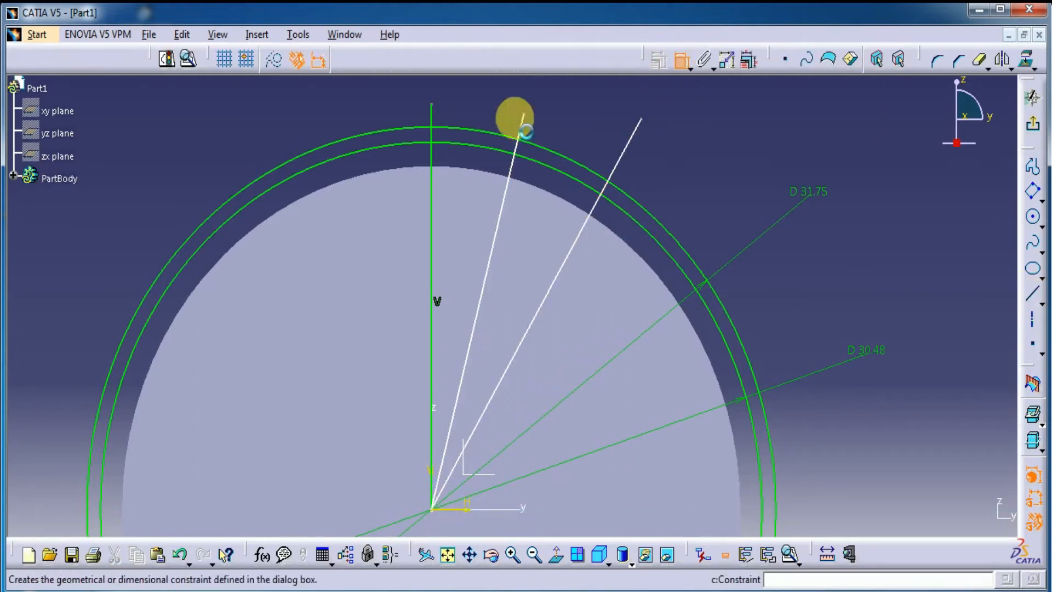
left_click(432, 115)
left_click(522, 123)
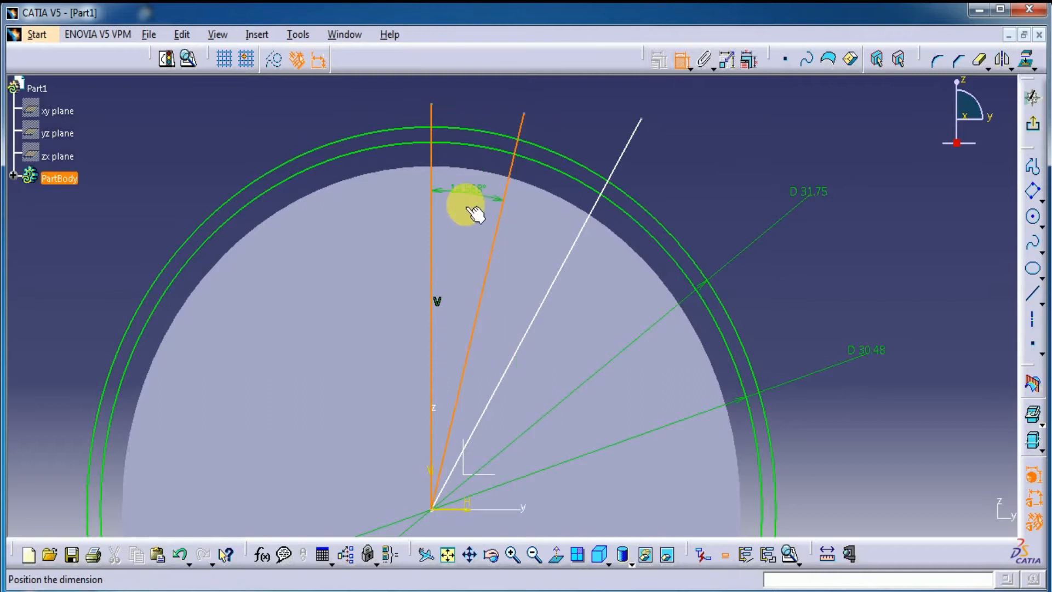
left_click(473, 213)
double_click(465, 202)
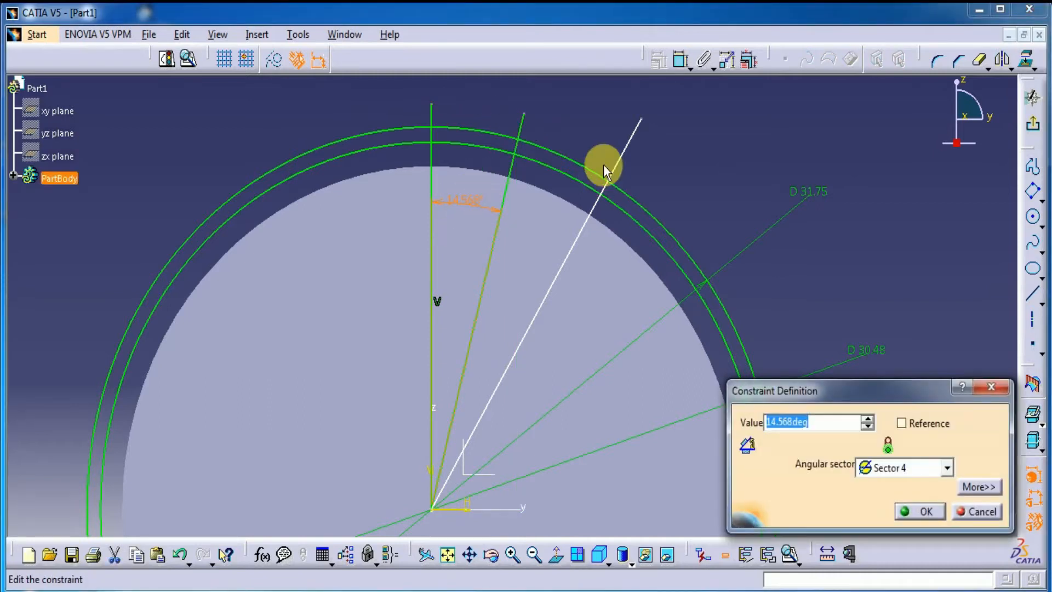
key("Return")
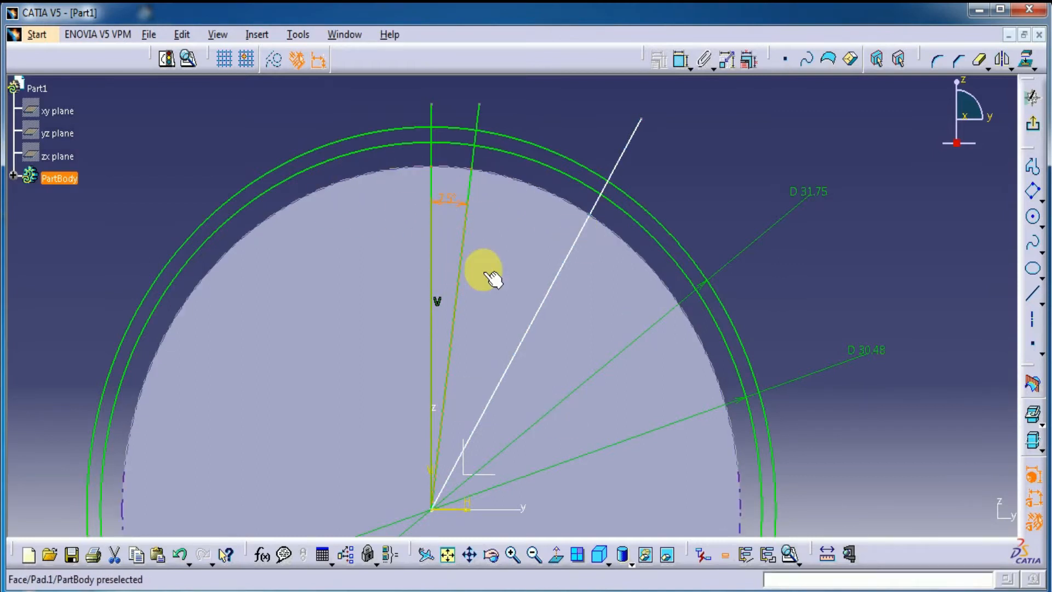
Step: Constrain the angle between the two slanted lines to 7.5°
left_click(681, 59)
left_click(624, 156)
left_click(478, 115)
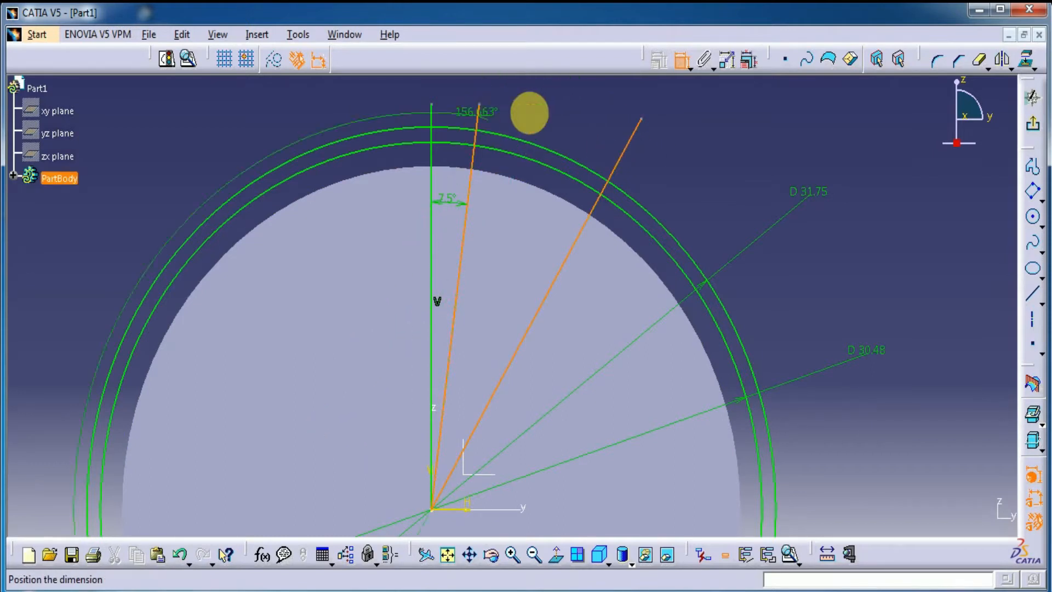
left_click(543, 114)
double_click(541, 110)
type("7")
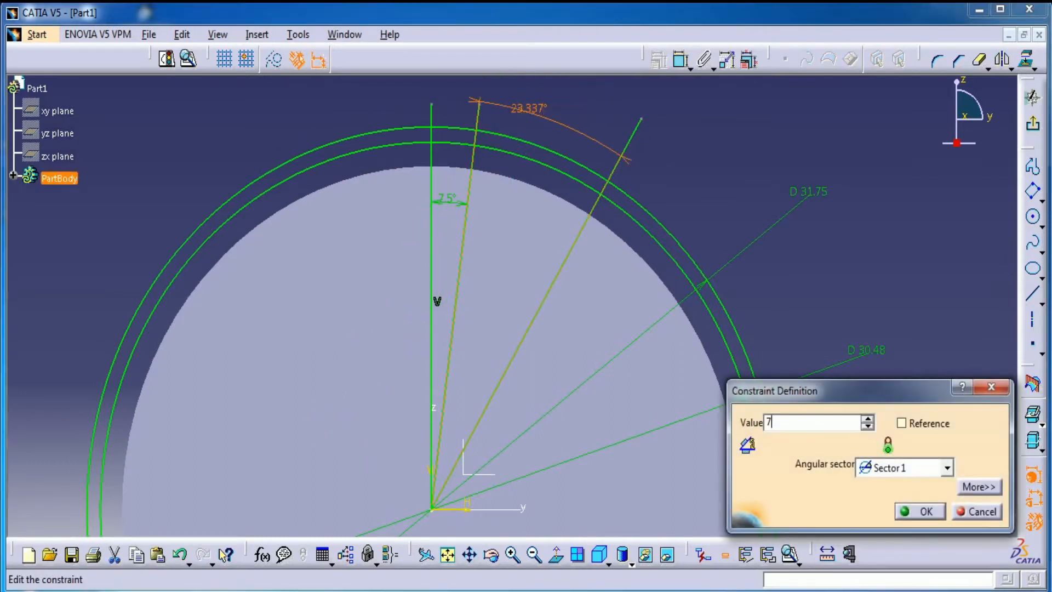
type(".5deg")
key("Return")
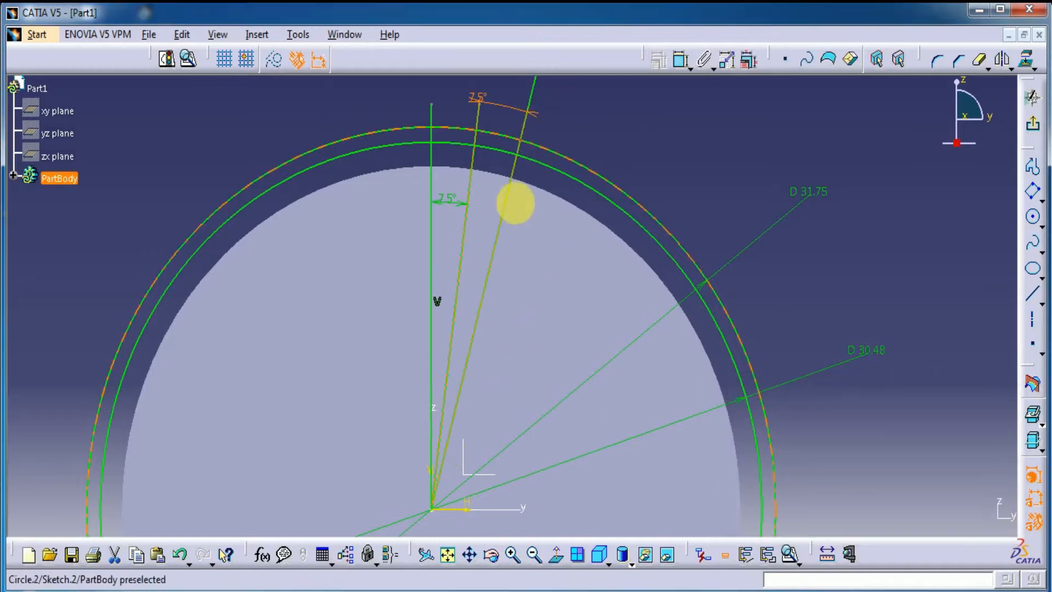
middle_click_drag(517, 286, 681, 274)
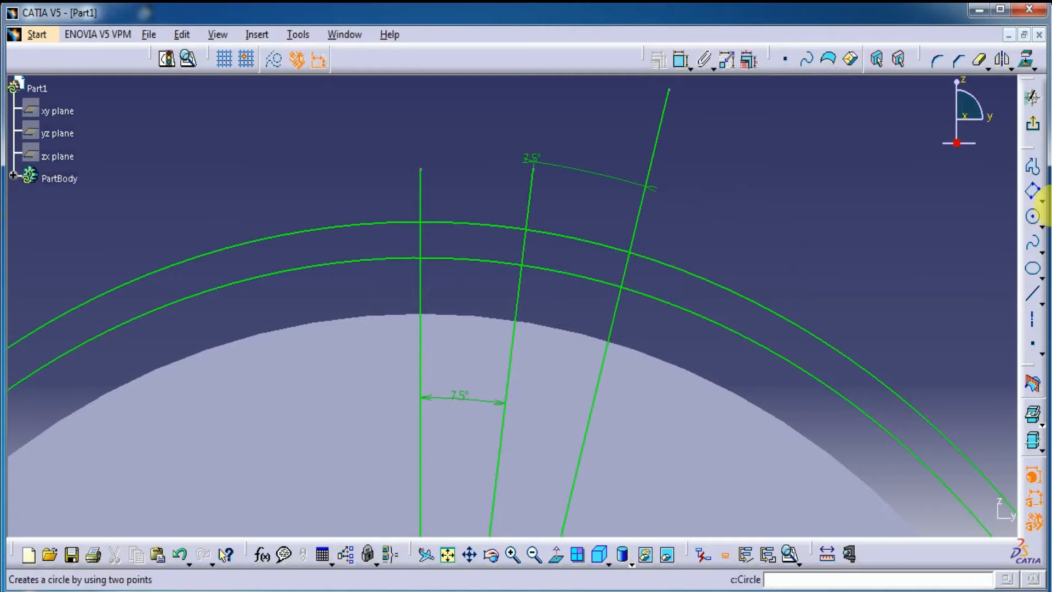
Step: Draw oriented rectangles about 1.03 mm and 0.88 mm wide across the nearer and farther slanted lines, spanning both reference circles
left_click(1033, 191)
left_click(544, 309)
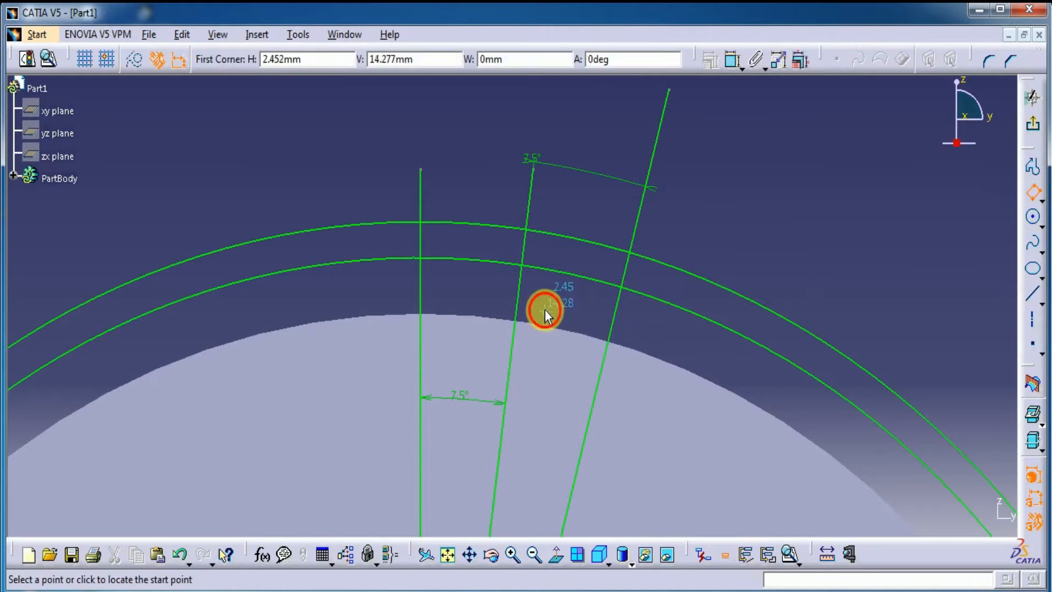
left_click(493, 303)
left_click(505, 194)
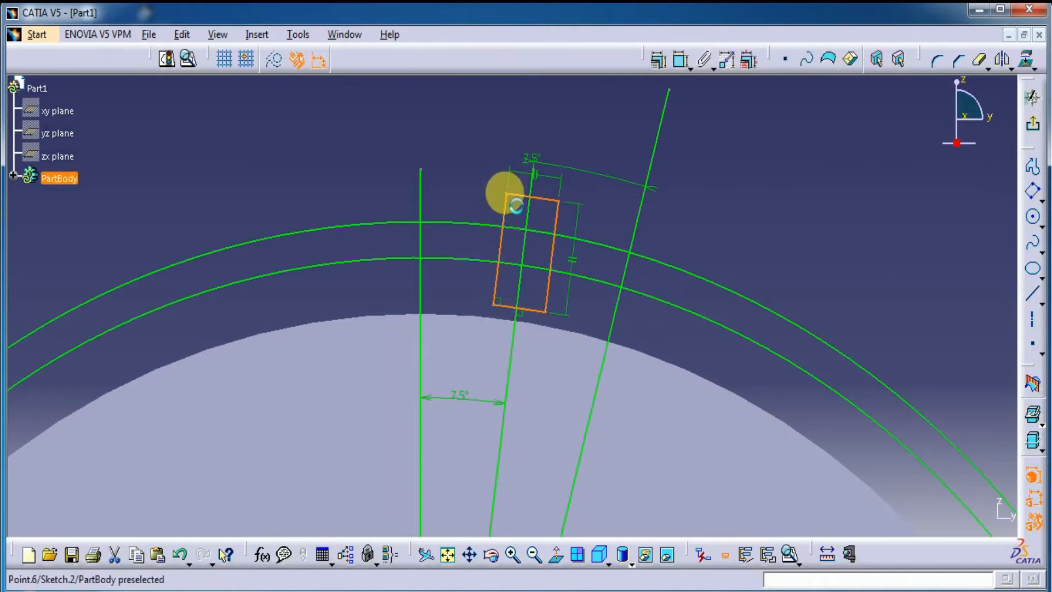
left_click(1032, 191)
left_click(639, 333)
left_click(594, 321)
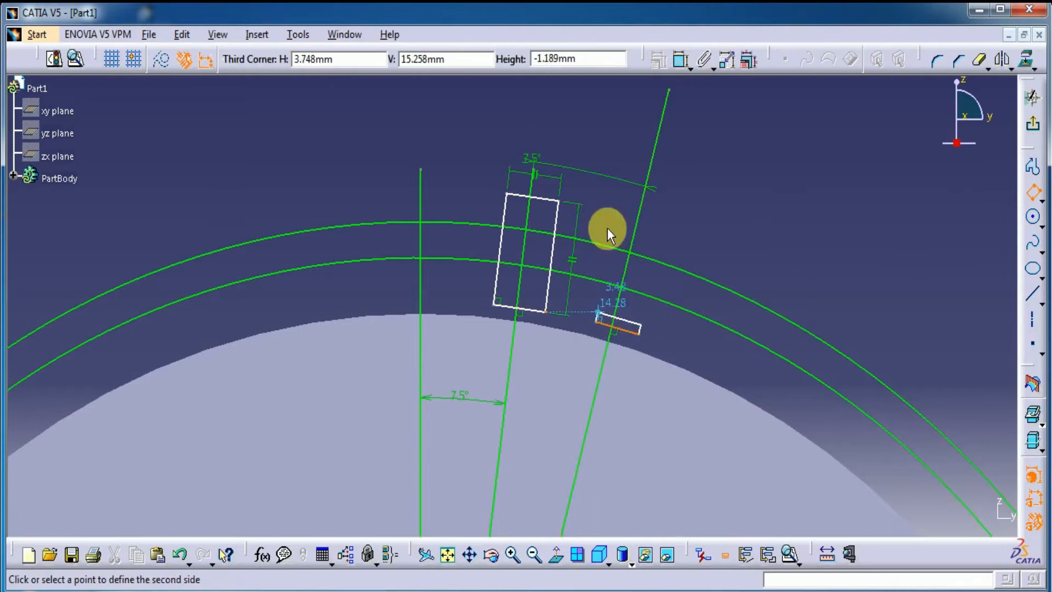
left_click(616, 199)
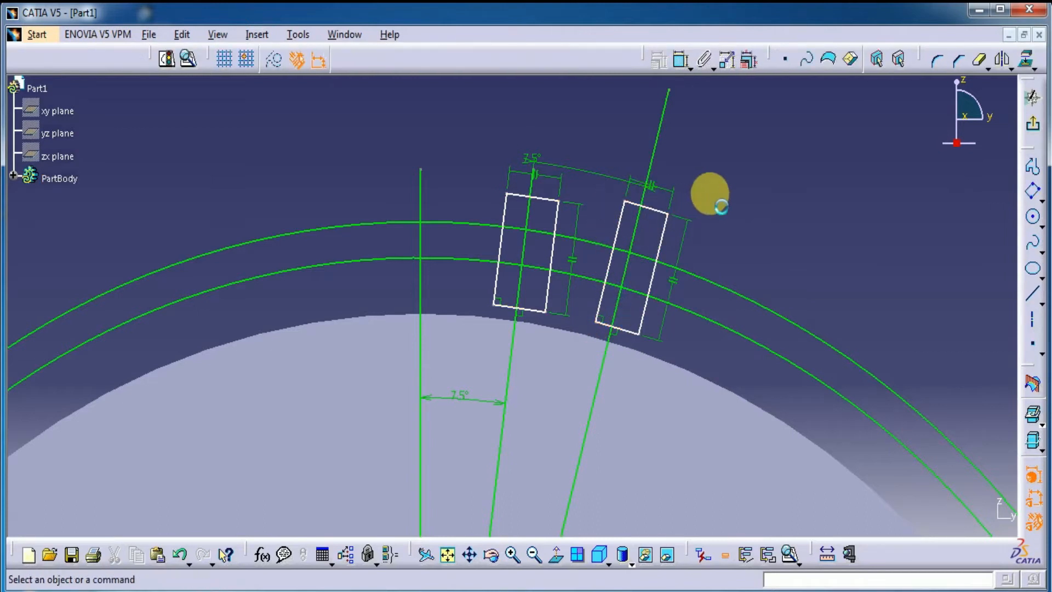
Step: Draw an upright rectangle about 0.91 mm wide across the vertical line, spanning both reference circles
left_click(1040, 200)
left_click(864, 222)
left_click(393, 193)
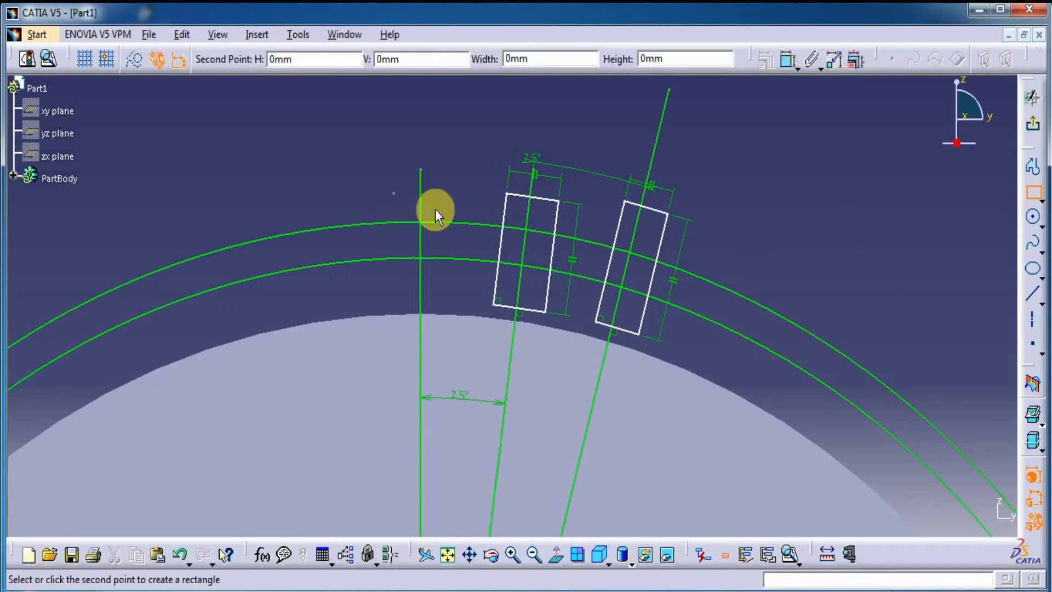
left_click(440, 291)
left_click(783, 239)
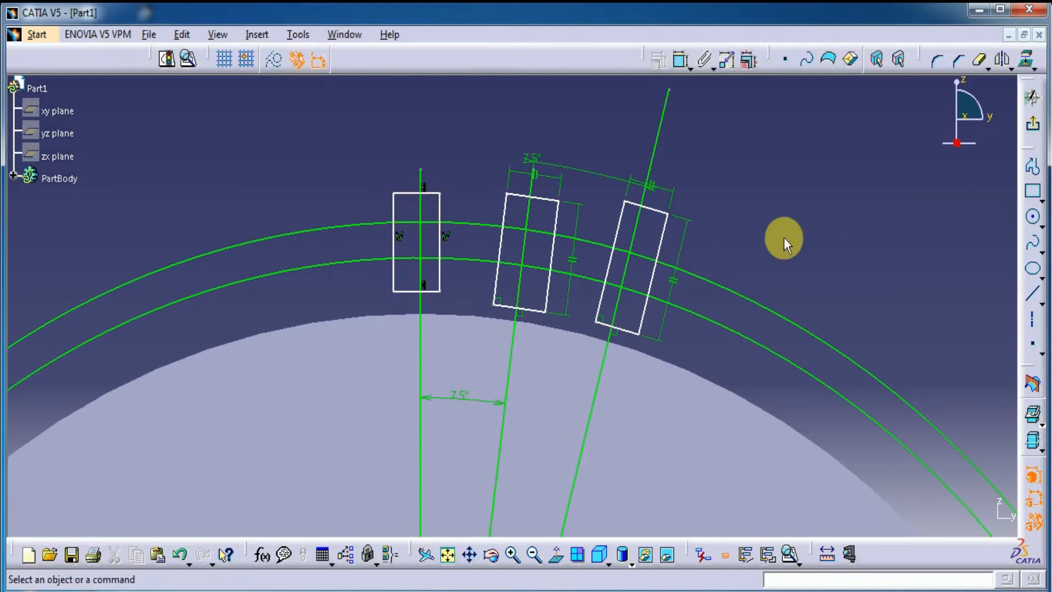
Step: Constrain the long sides of the upright rectangle to be symmetric about the vertical line
left_click(681, 61)
left_click(439, 207)
left_click(394, 212)
right_click(444, 134)
left_click(466, 287)
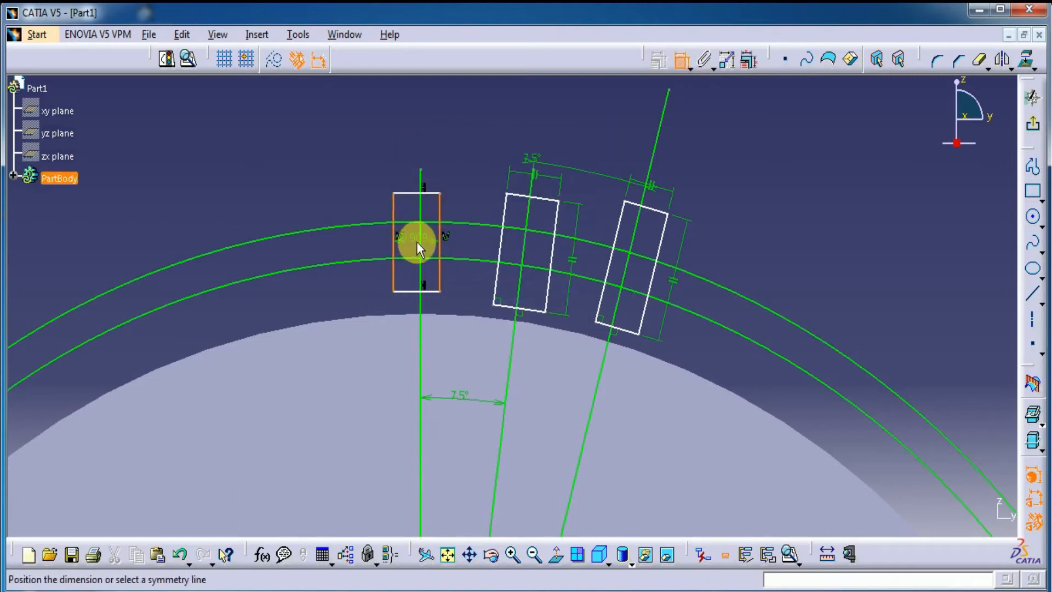
left_click(421, 245)
Step: Apply parallelism constraints to the middle rectangle, between its two long sides and between its two short sides
mouse_move(460, 151)
middle_mouse_down()
mouse_move(430, 228)
mouse_move(423, 159)
mouse_move(664, 75)
middle_mouse_up()
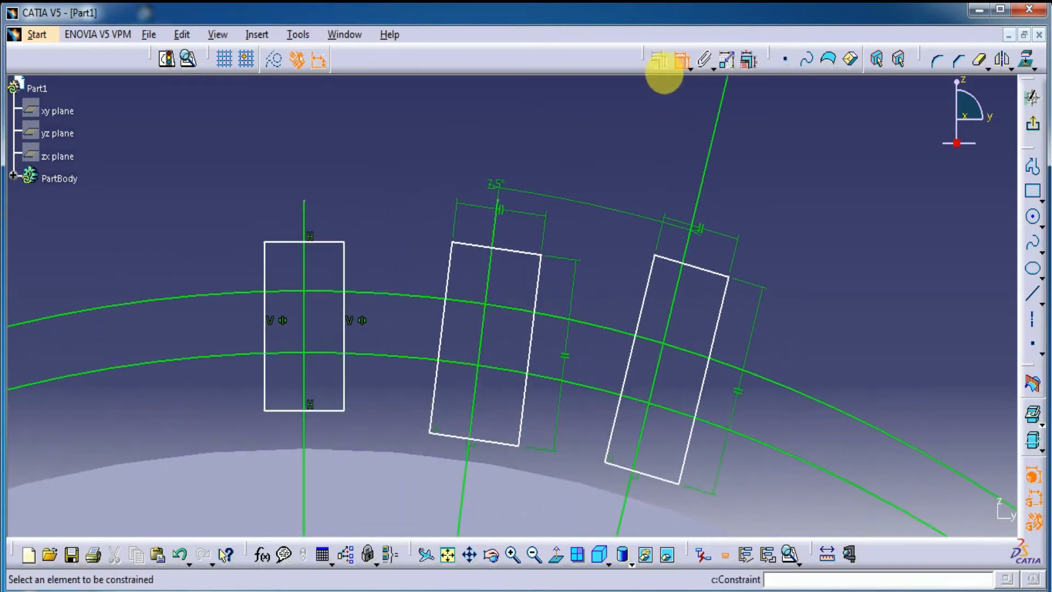
left_click(536, 286)
left_click(453, 280)
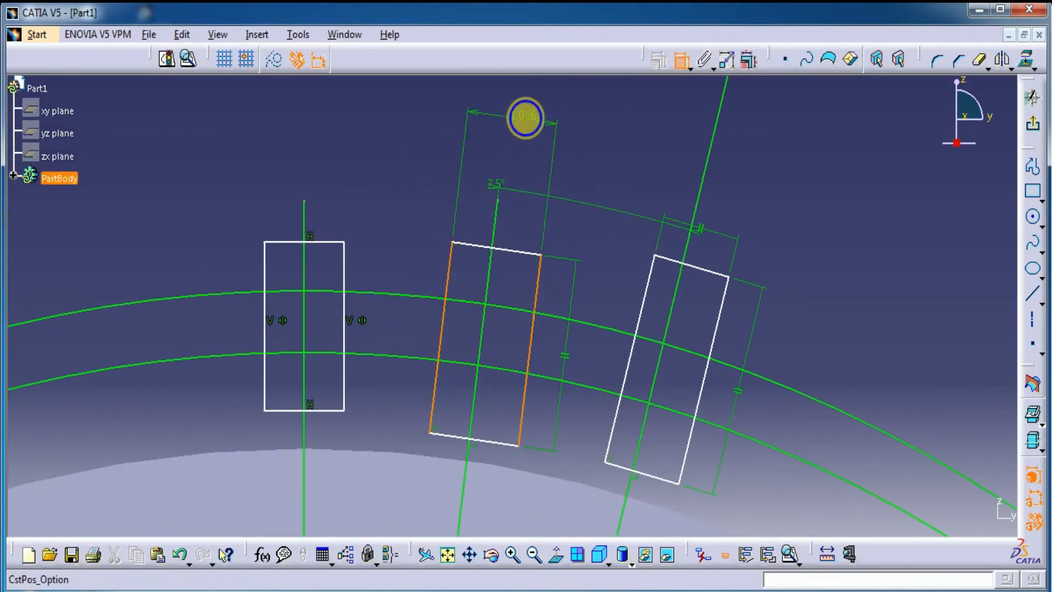
right_click(525, 116)
left_click(567, 215)
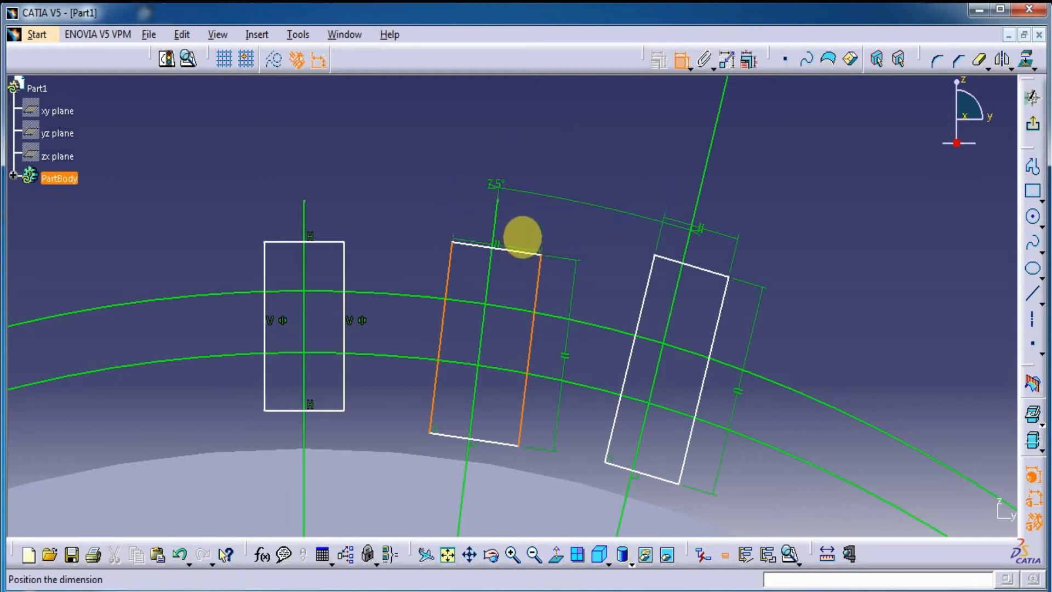
left_click(529, 112)
left_click(503, 246)
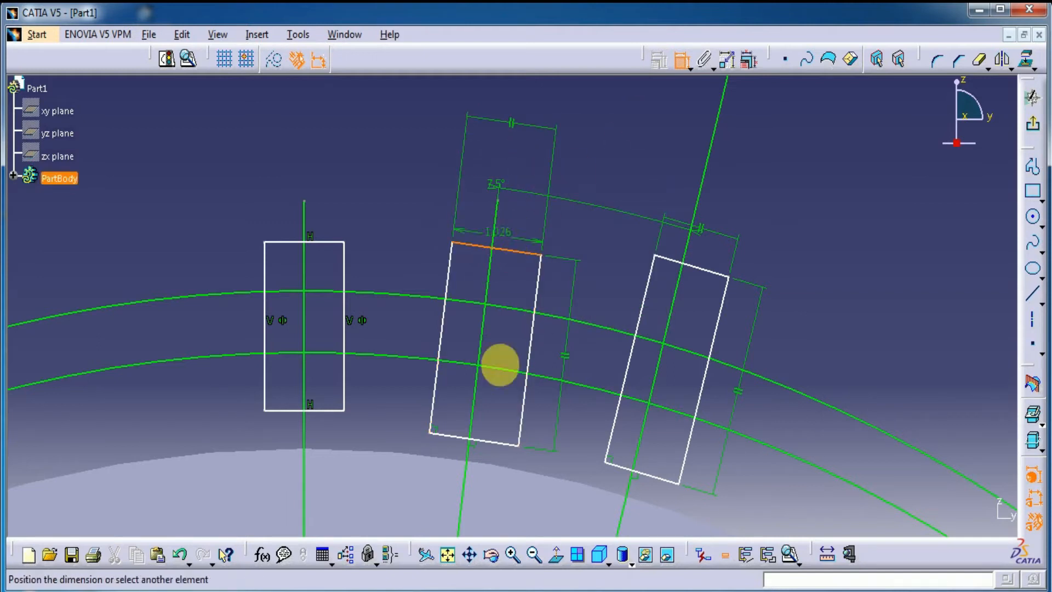
left_click(492, 444)
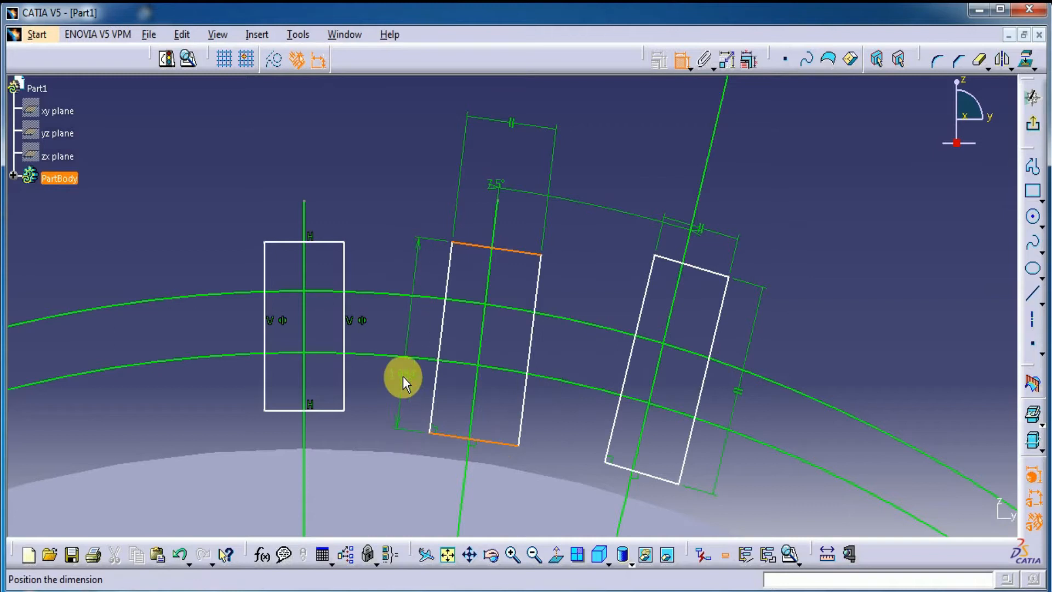
right_click(403, 378)
left_click(424, 471)
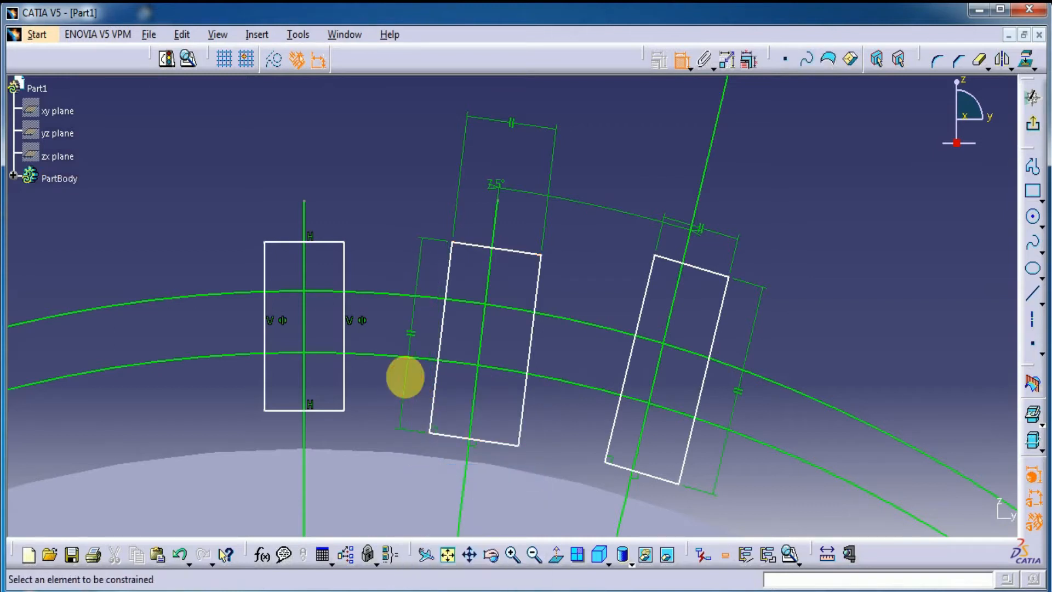
Step: Constrain the long sides of the middle rectangle to be symmetric about the nearer slanted line
left_click(534, 298)
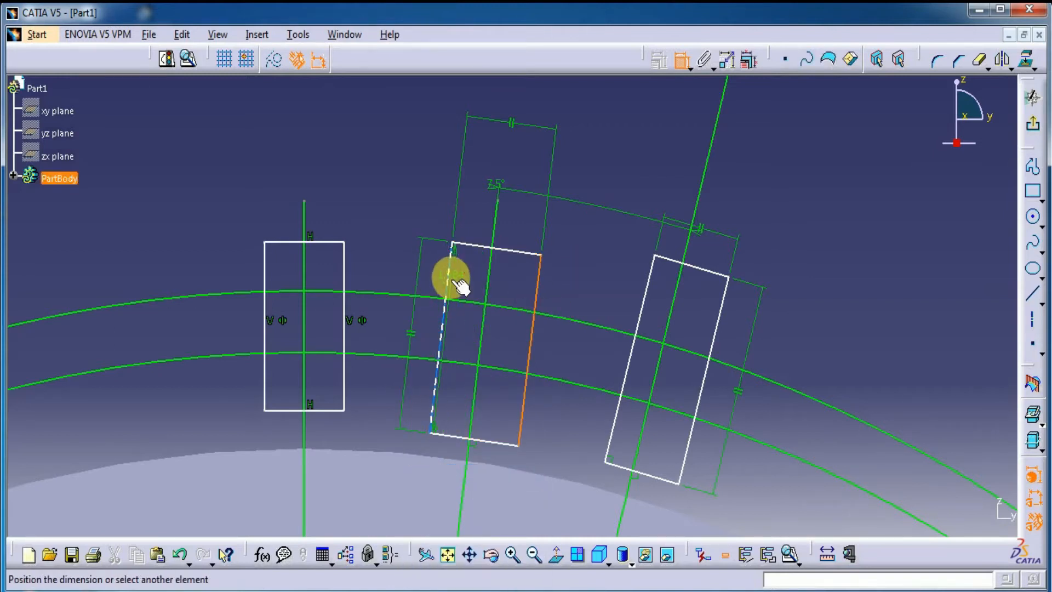
left_click(450, 279)
right_click(578, 137)
left_click(607, 302)
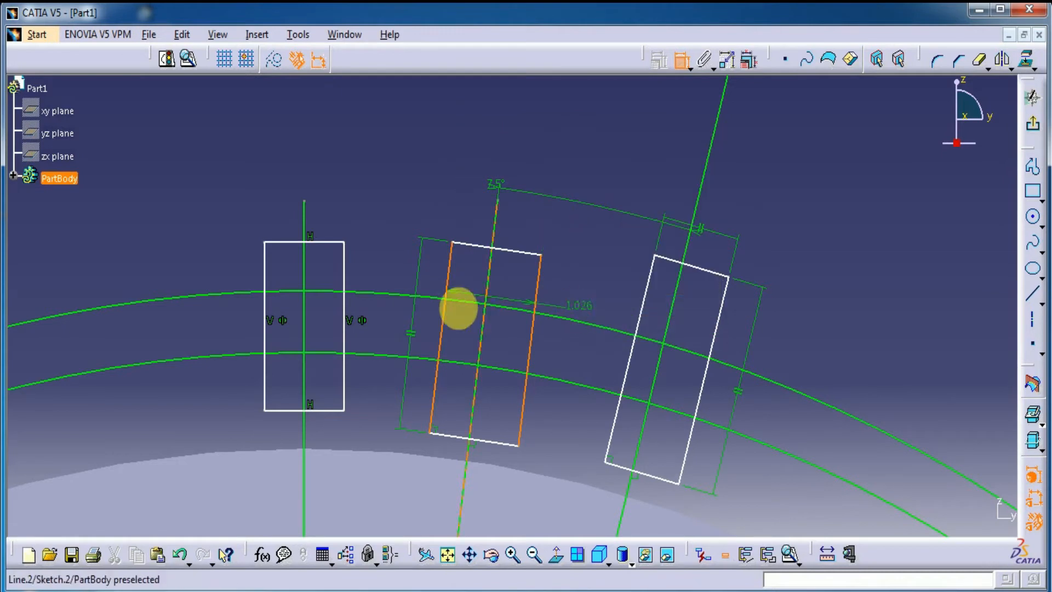
left_click(492, 273)
left_click(629, 129)
Step: Constrain the long sides of the farthest tilted rectangle to be symmetric about its slanted line
left_click(685, 235)
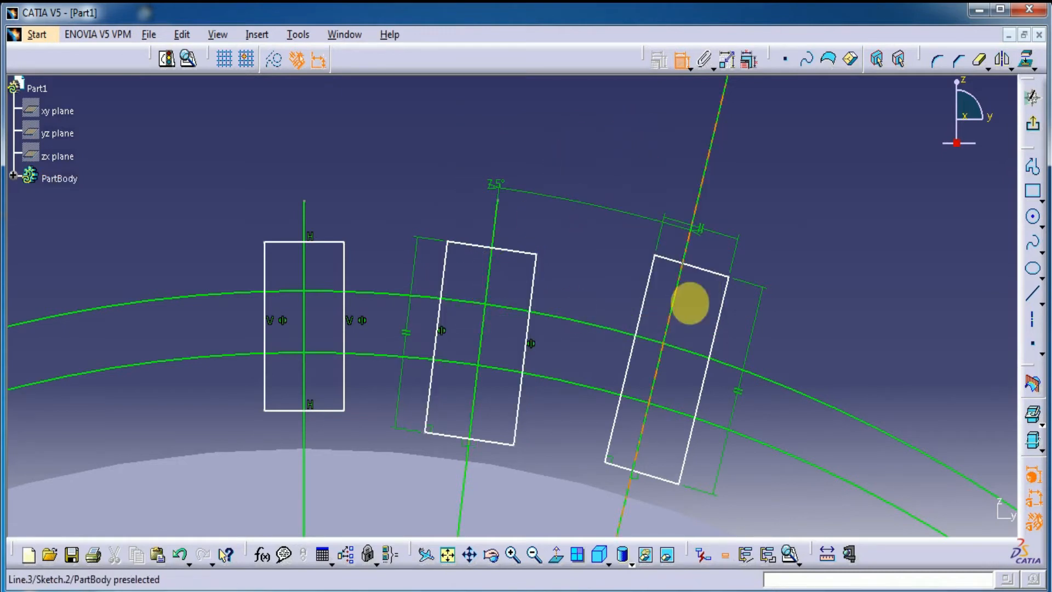
left_click(713, 328)
left_click(643, 306)
right_click(767, 196)
left_click(813, 348)
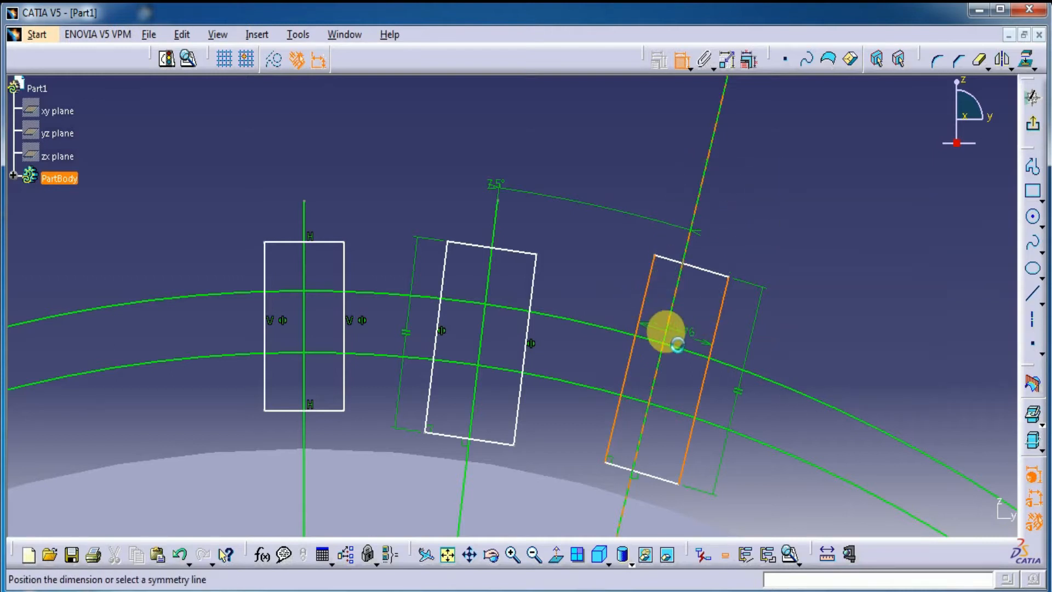
left_click(675, 339)
Step: Apply parallelism constraints to the farthest tilted rectangle, between its two short sides and between its two long sides
left_click(696, 266)
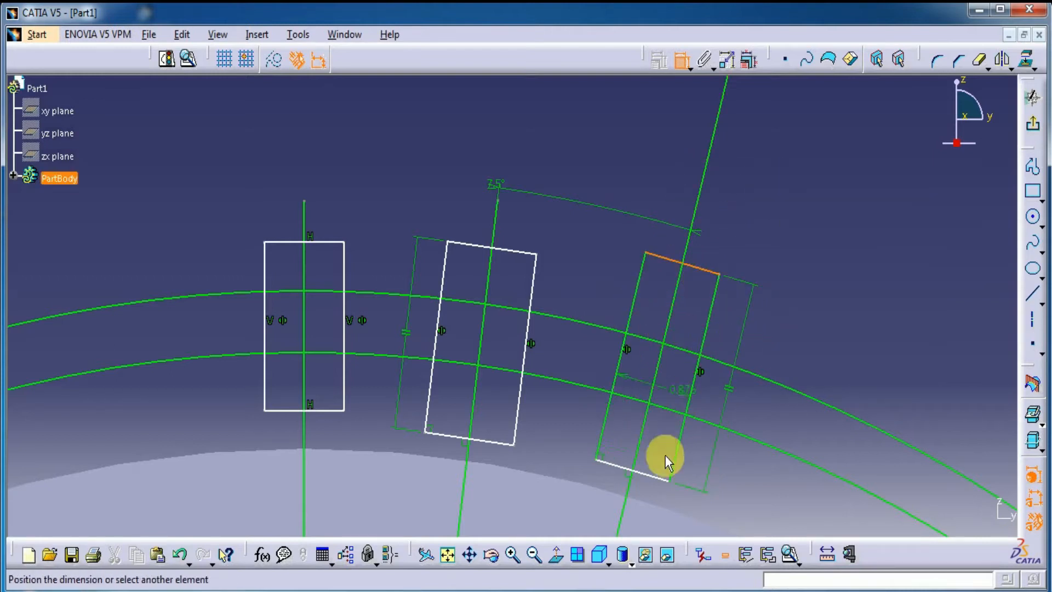
left_click(651, 475)
right_click(791, 351)
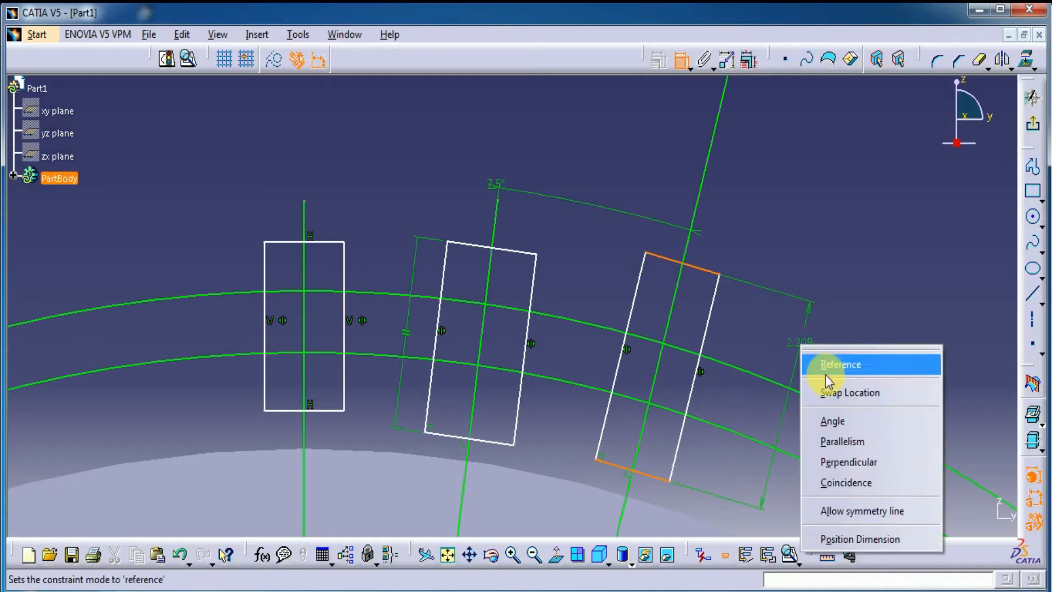
left_click(834, 440)
left_click(757, 339)
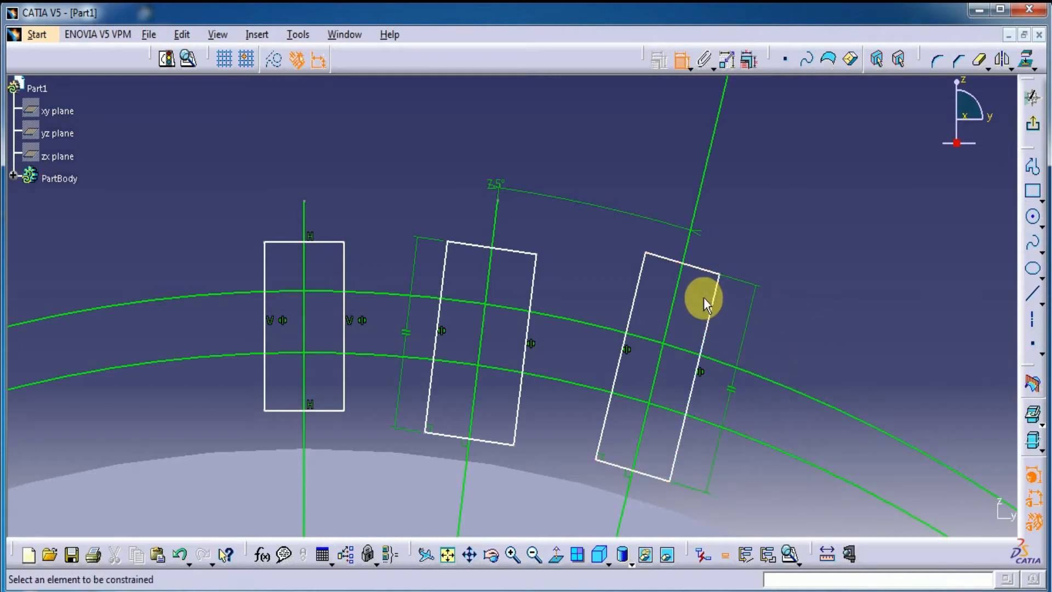
left_click(713, 320)
left_click(632, 305)
right_click(751, 229)
left_click(784, 327)
left_click(807, 284)
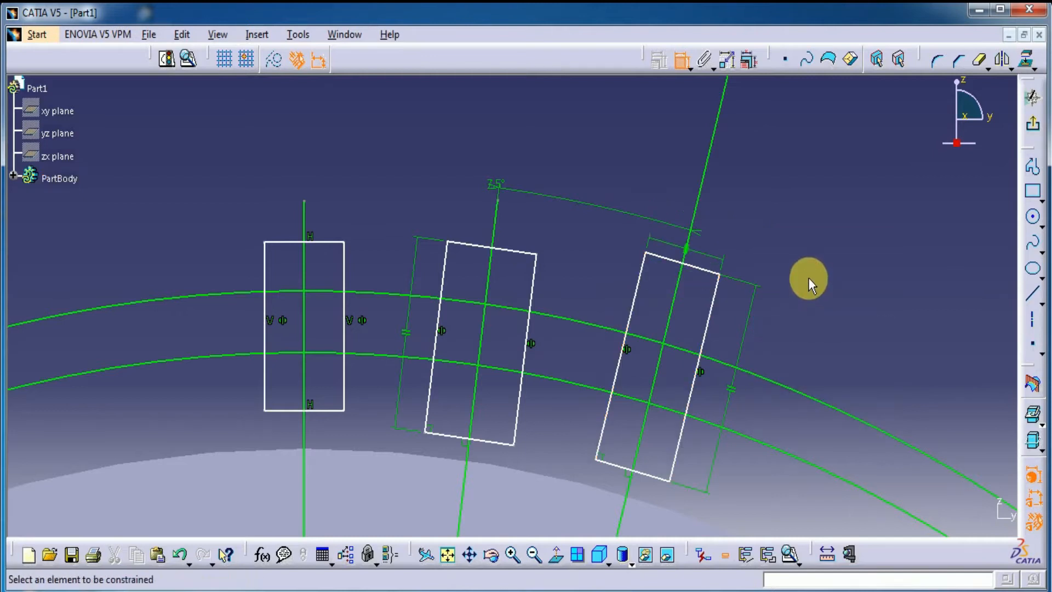
Step: Dimension the width of the upright rectangle and set it to 0.9 mm
left_click(327, 242)
left_click(336, 169)
double_click(335, 168)
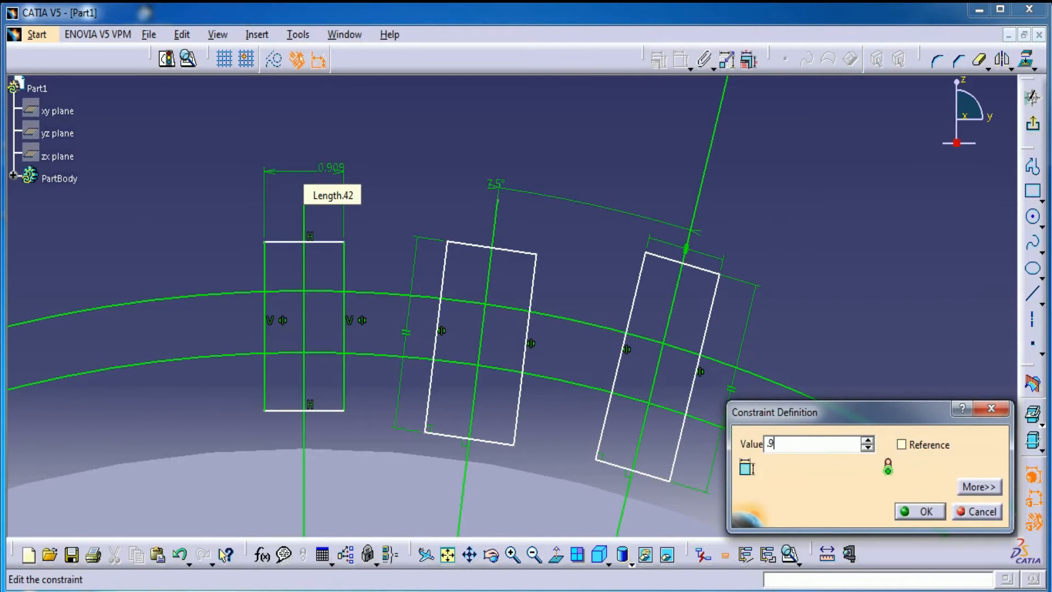
key("Return")
Step: Dimension the width of the middle tilted rectangle and set it to 0.9 mm
left_click(458, 243)
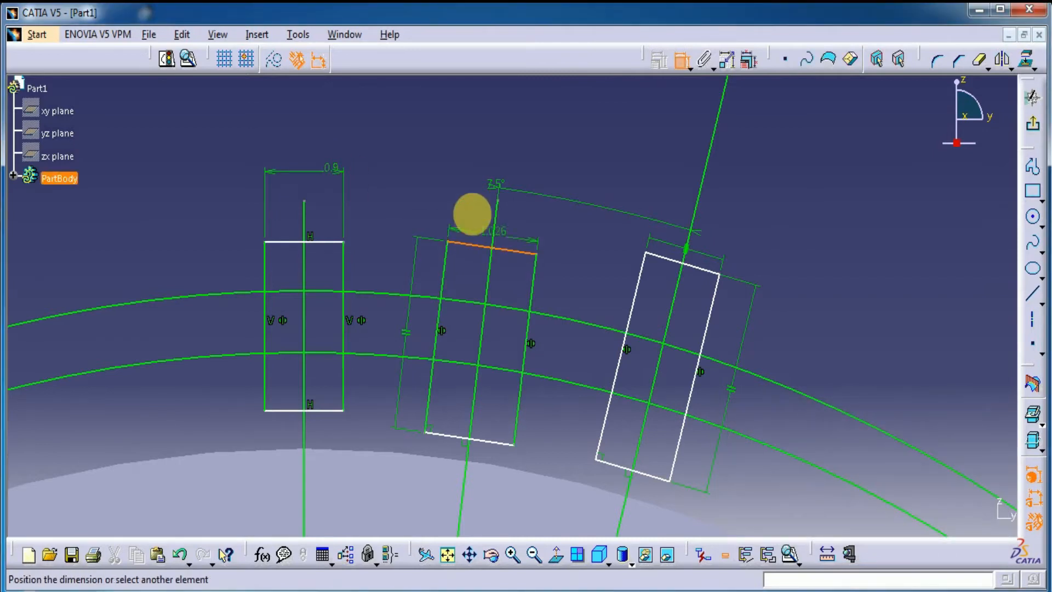
left_click(486, 138)
double_click(488, 140)
type("0.9mm")
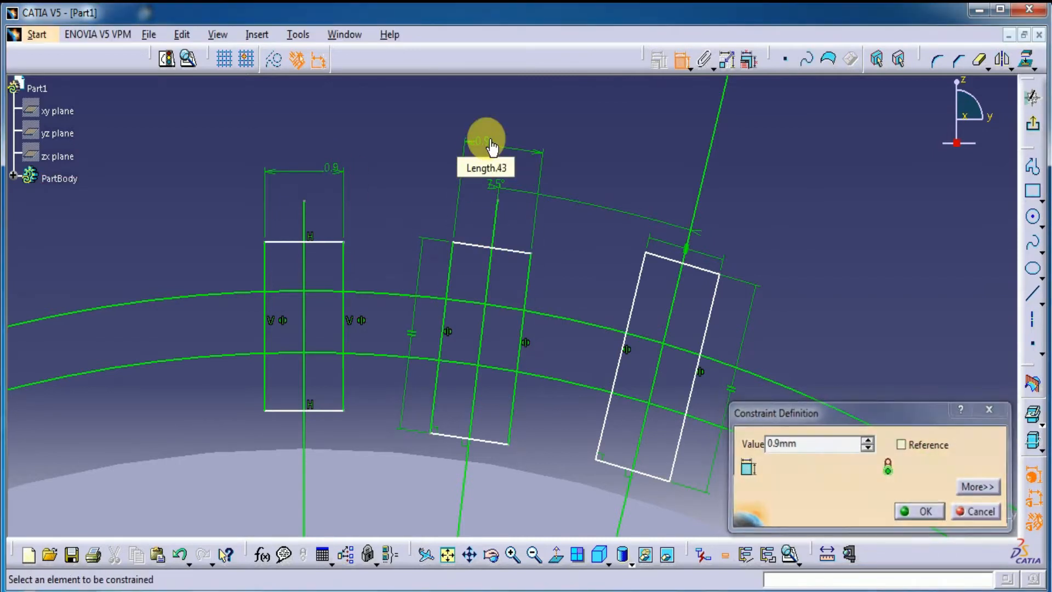
key("Return")
Step: Dimension the width of the farthest tilted rectangle and set it to 0.9 mm
left_click(694, 269)
left_click(719, 182)
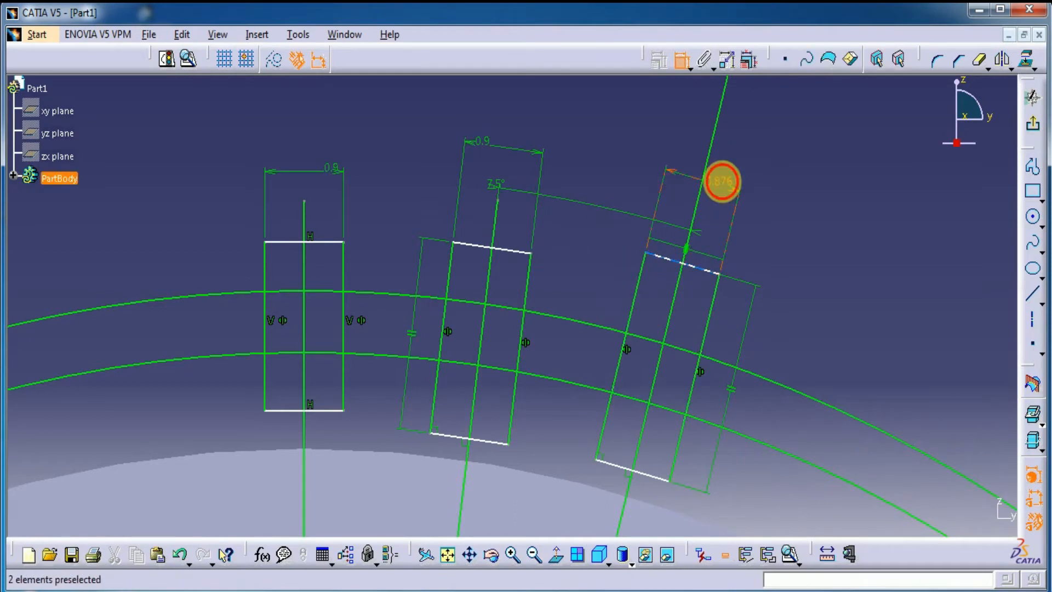
double_click(720, 181)
type("0.9mm")
key("Return")
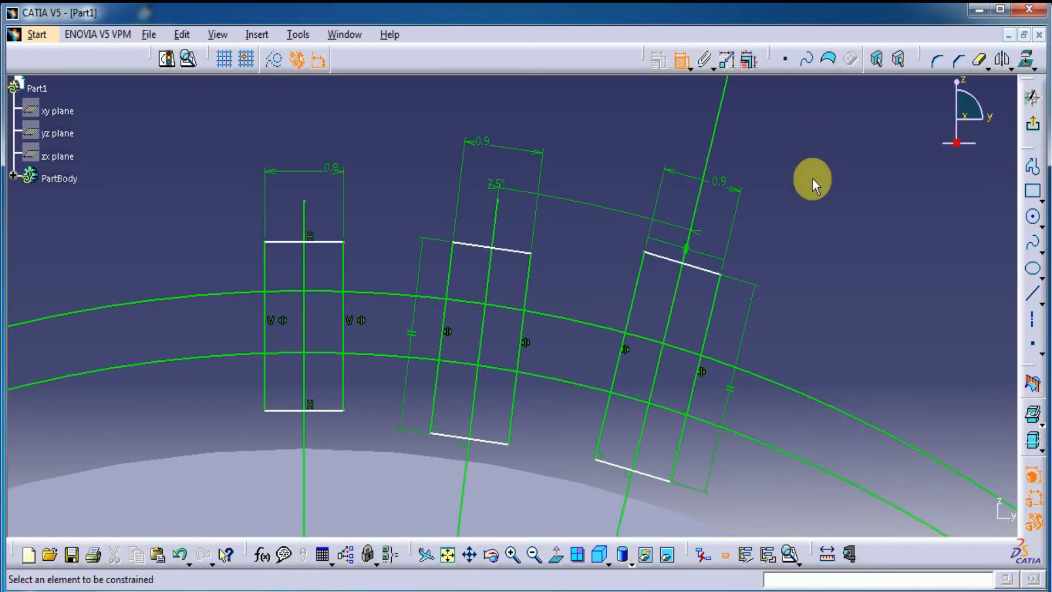
Step: Draw two inward-leaning two-point splines in the upright rectangle, from its sides on the inner circle to the outer circle at H about ±0.31 mm
mouse_move(326, 285)
middle_mouse_down()
mouse_move(317, 324)
mouse_move(242, 348)
middle_mouse_up()
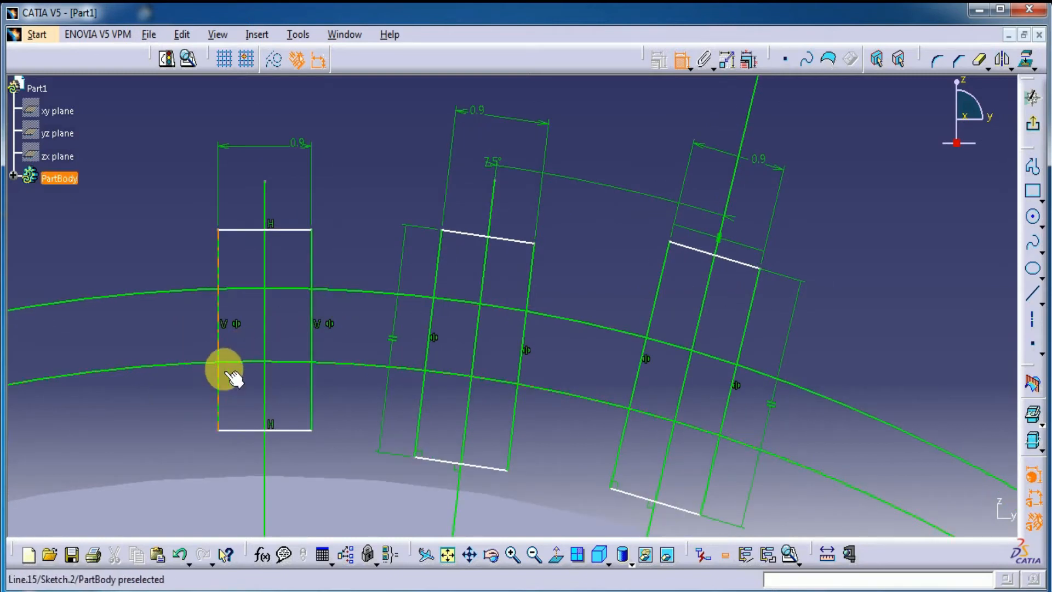
middle_click_drag(335, 224, 377, 409)
mouse_move(819, 132)
middle_mouse_down()
mouse_move(803, 310)
mouse_move(781, 164)
middle_mouse_up()
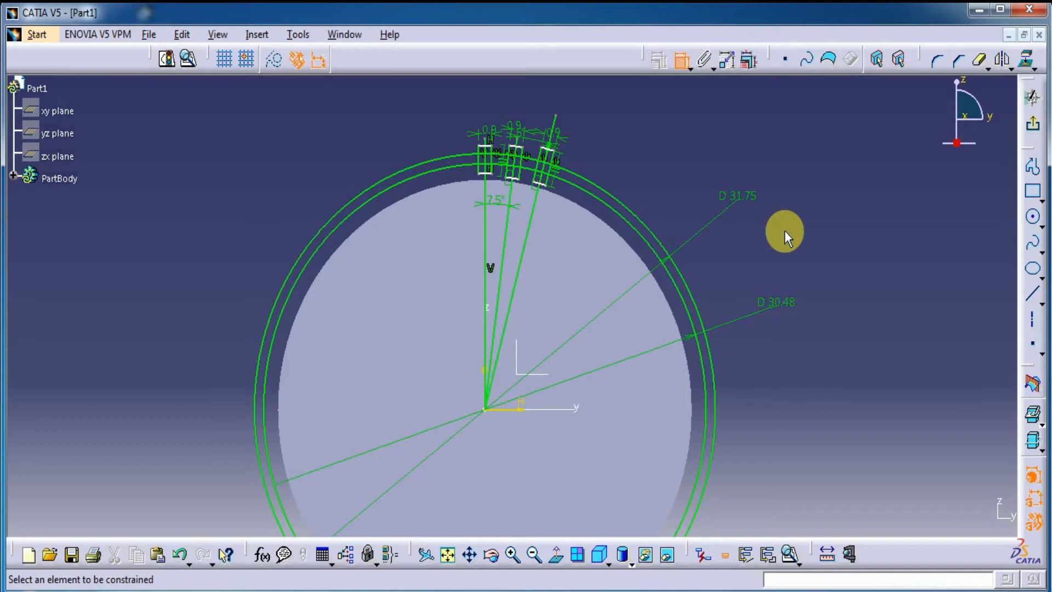
mouse_move(669, 199)
middle_mouse_down()
mouse_move(535, 365)
mouse_move(544, 244)
mouse_move(535, 195)
mouse_move(510, 328)
middle_mouse_up()
middle_click_drag(459, 135, 466, 157)
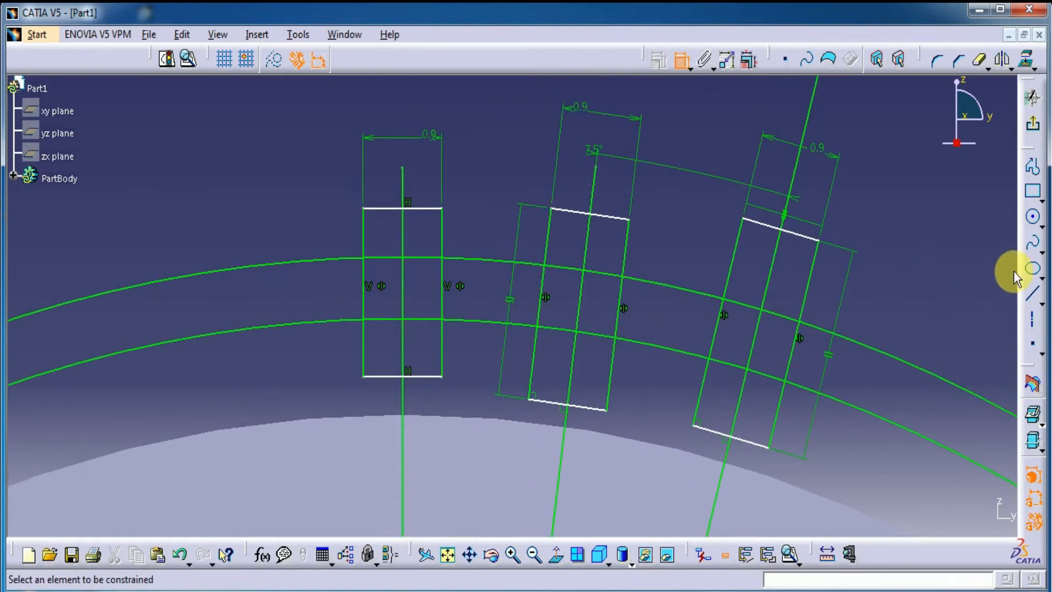
left_click(1033, 245)
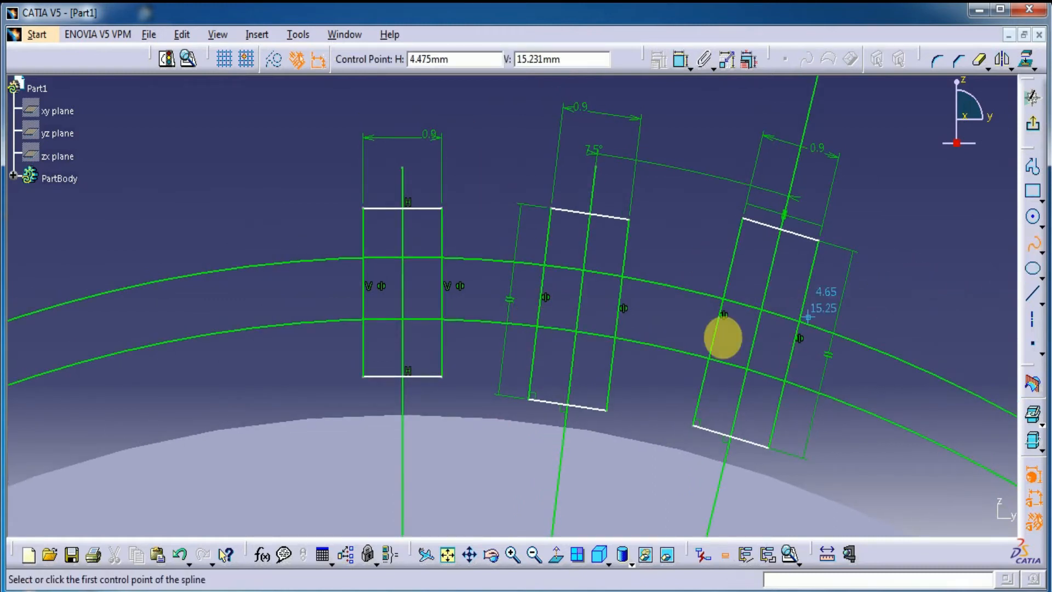
left_click(363, 320)
double_click(375, 256)
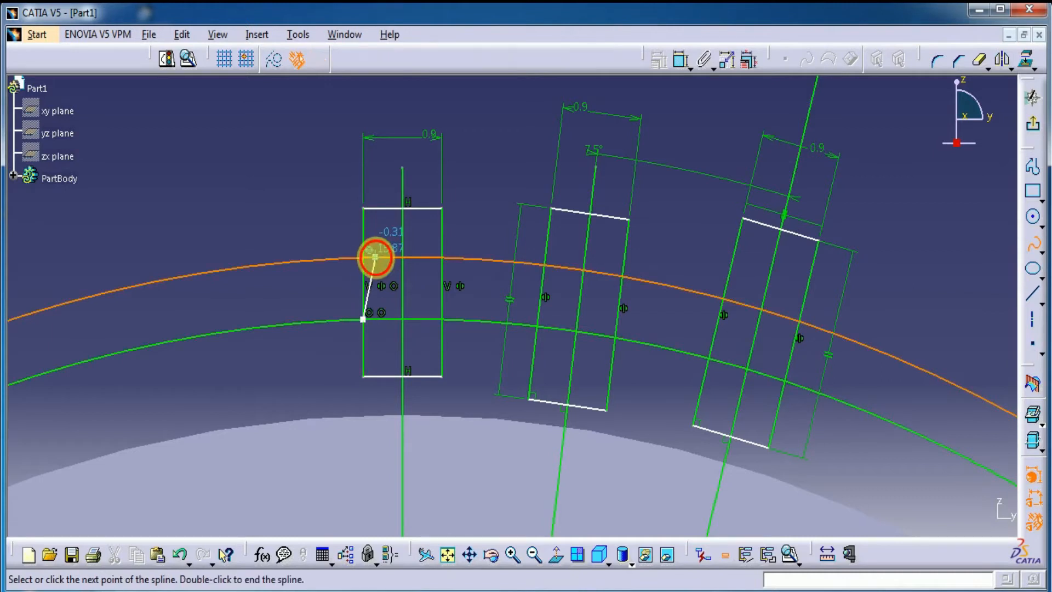
left_click(442, 320)
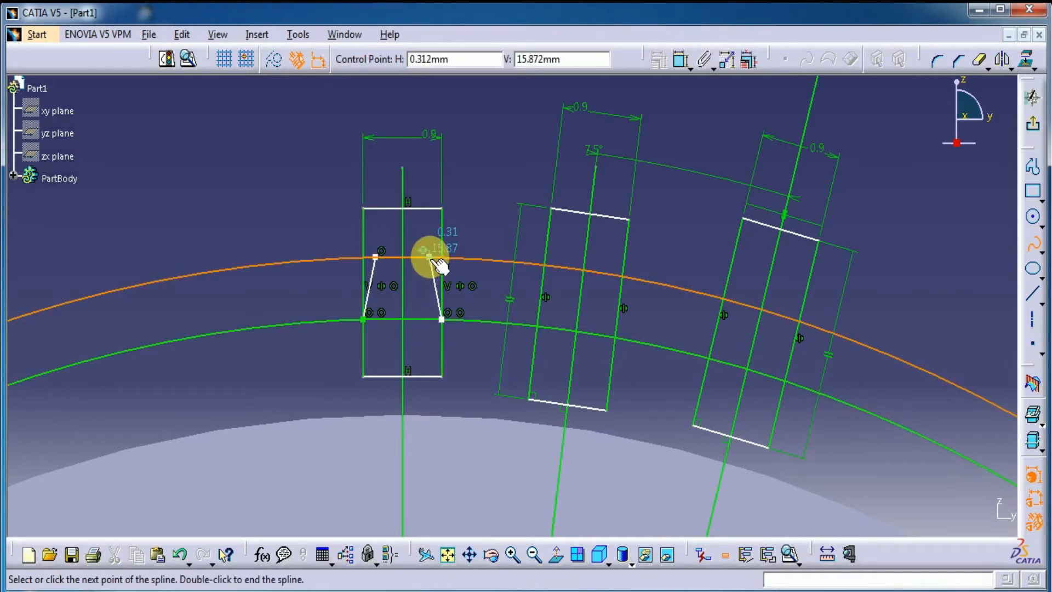
double_click(429, 256)
Step: Draw two inward-leaning two-point splines in the middle rectangle, from where its sides cross the inner circle up to the outer circle
left_click(537, 326)
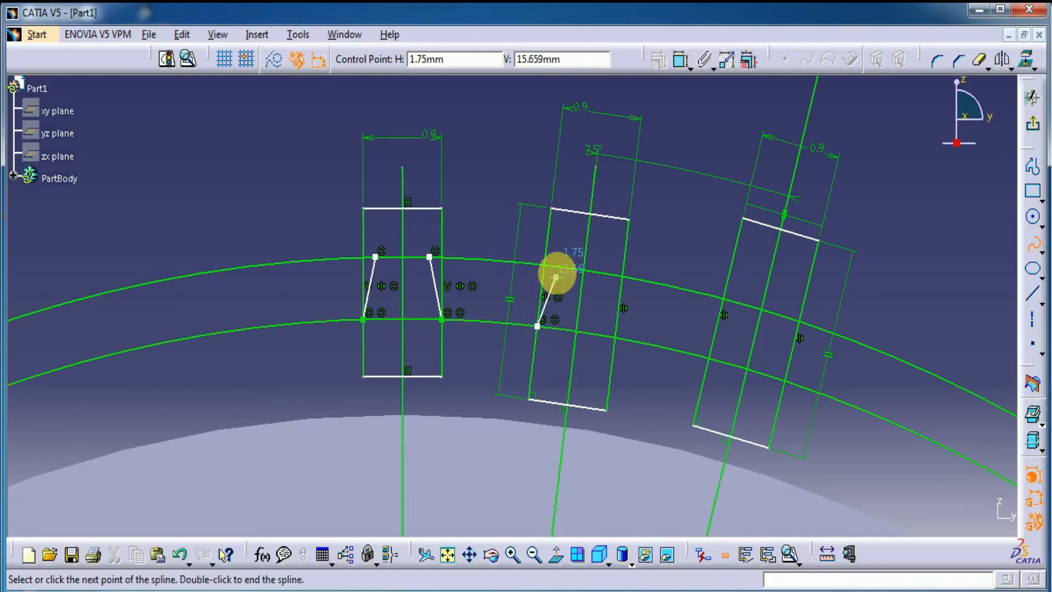
double_click(559, 266)
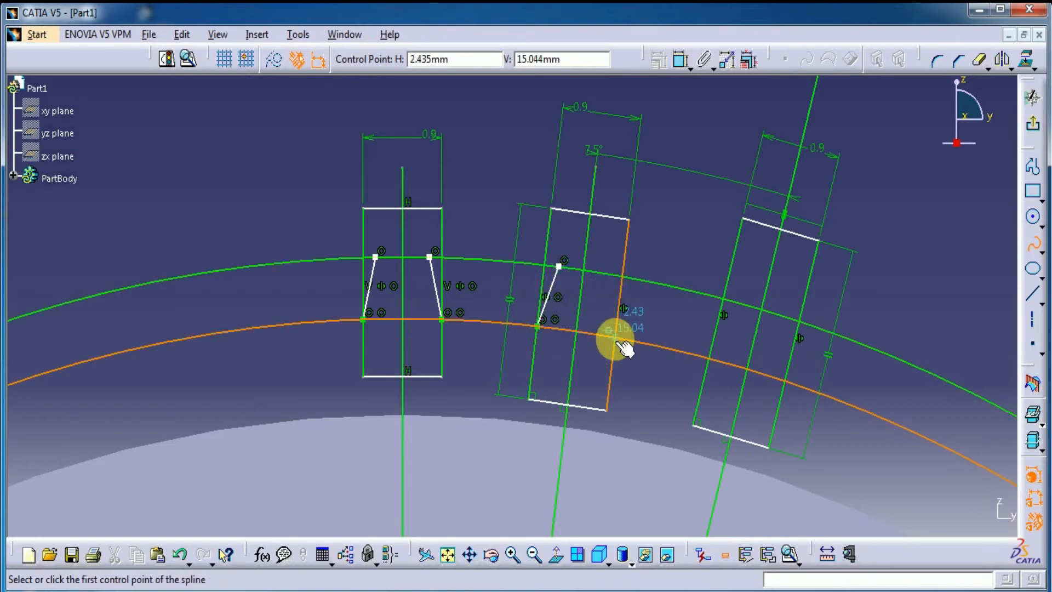
left_click(616, 338)
double_click(607, 274)
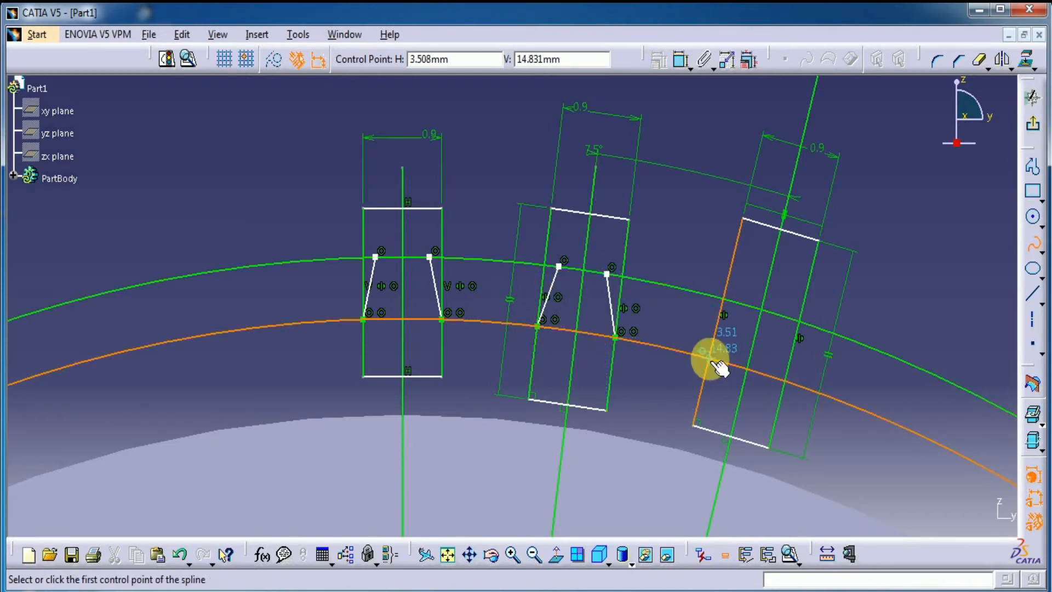
Step: Draw two inward-leaning two-point splines in the farthest tilted rectangle, from where its sides cross the inner circle up to the outer circle
left_click(710, 358)
double_click(736, 302)
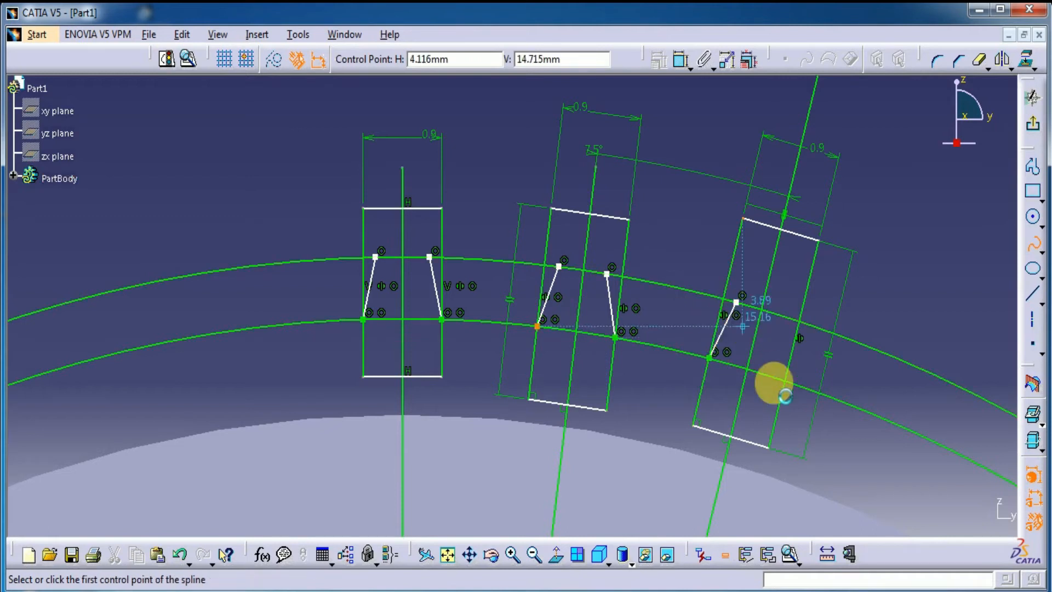
left_click(785, 380)
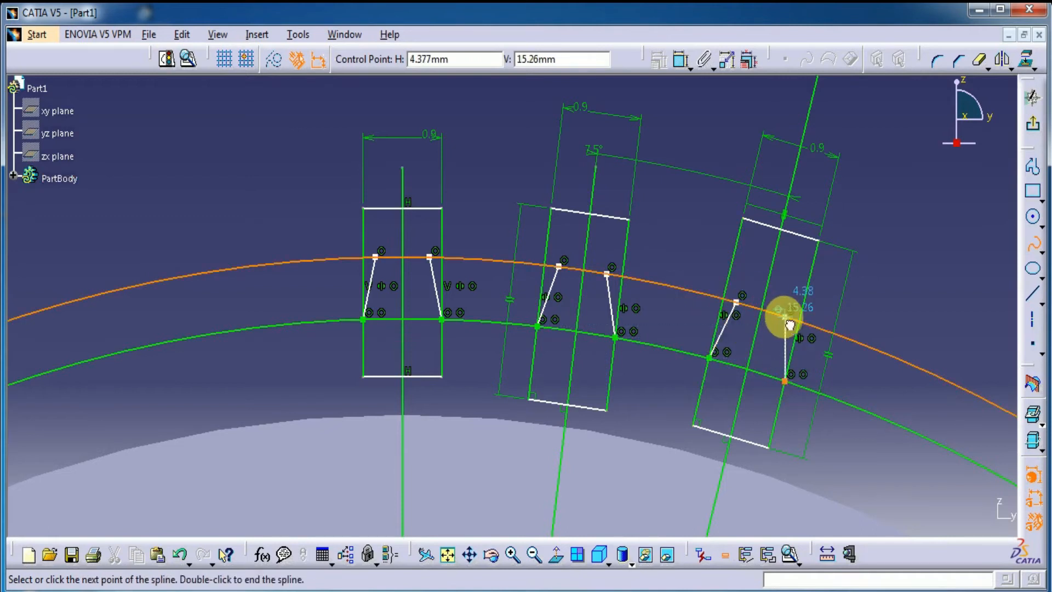
double_click(784, 316)
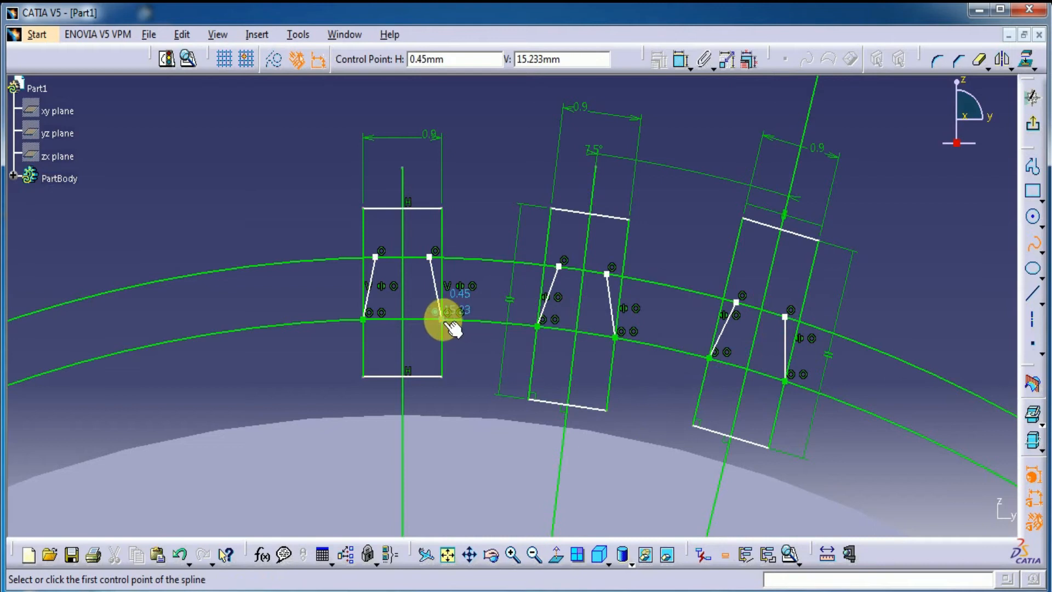
Step: Project the disc's edge into the sketch and draw a three-point root spline touching it between the upright and middle rectangles' inner-circle points
left_click(1026, 61)
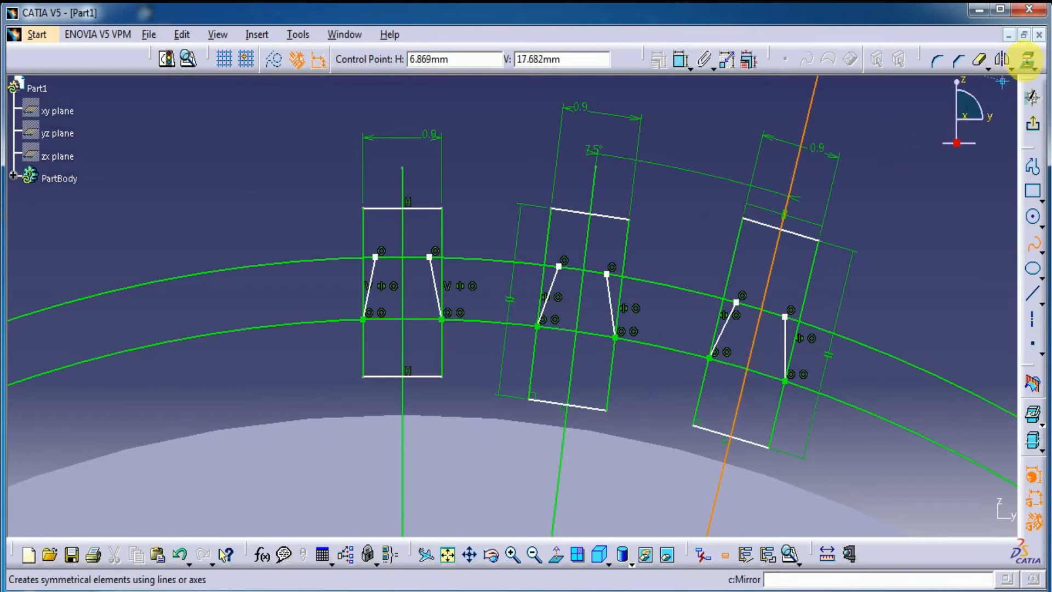
left_click(502, 160)
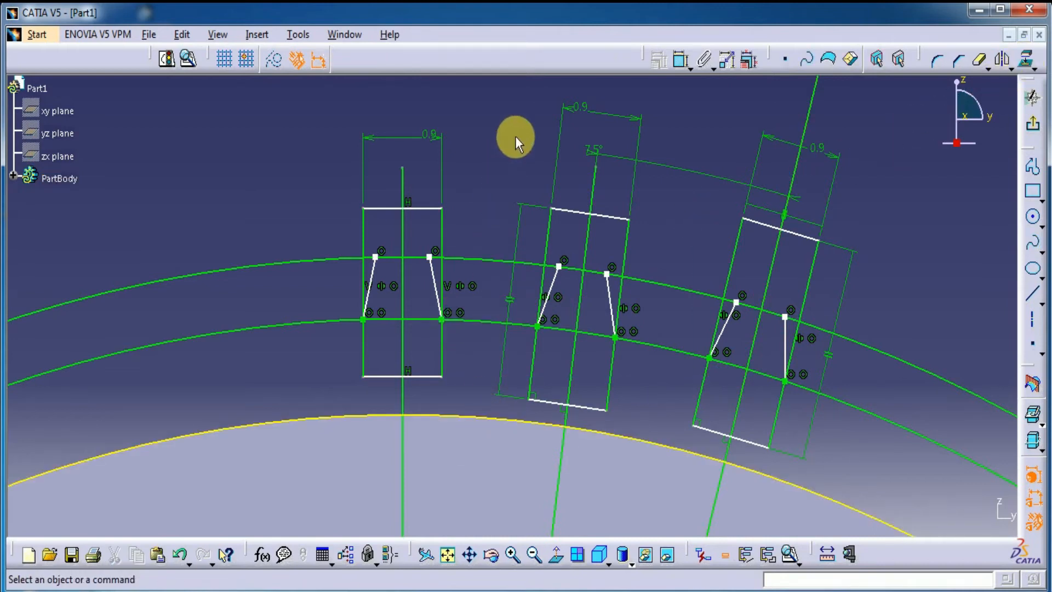
left_click(1033, 241)
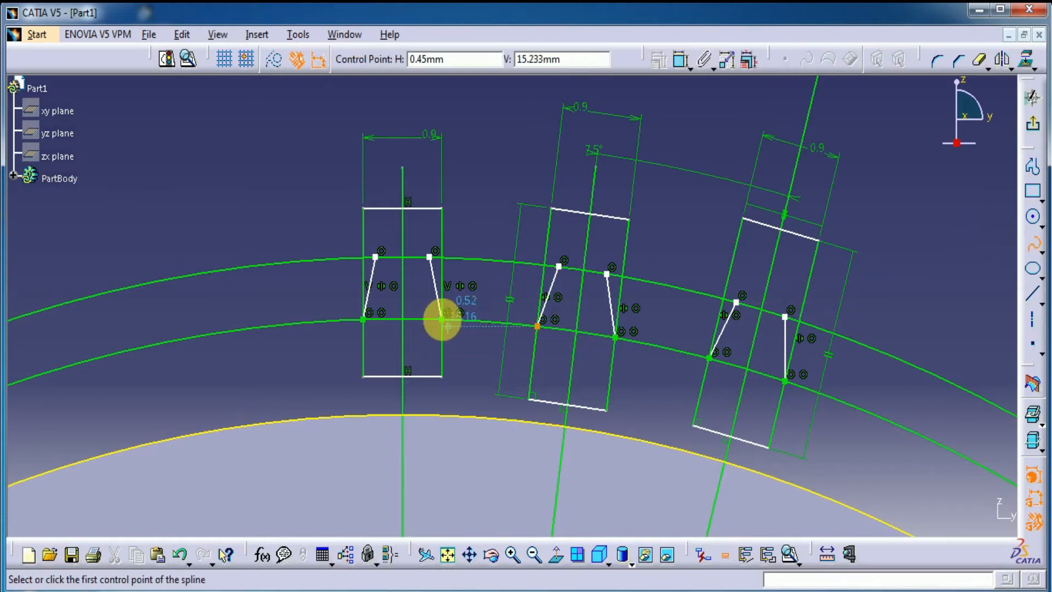
left_click(468, 417)
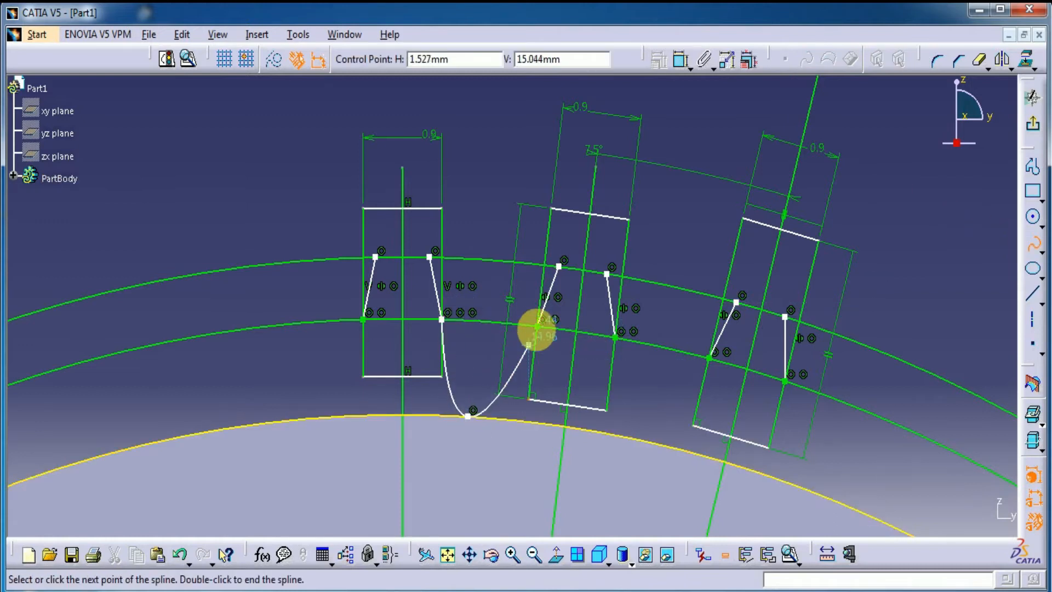
double_click(537, 325)
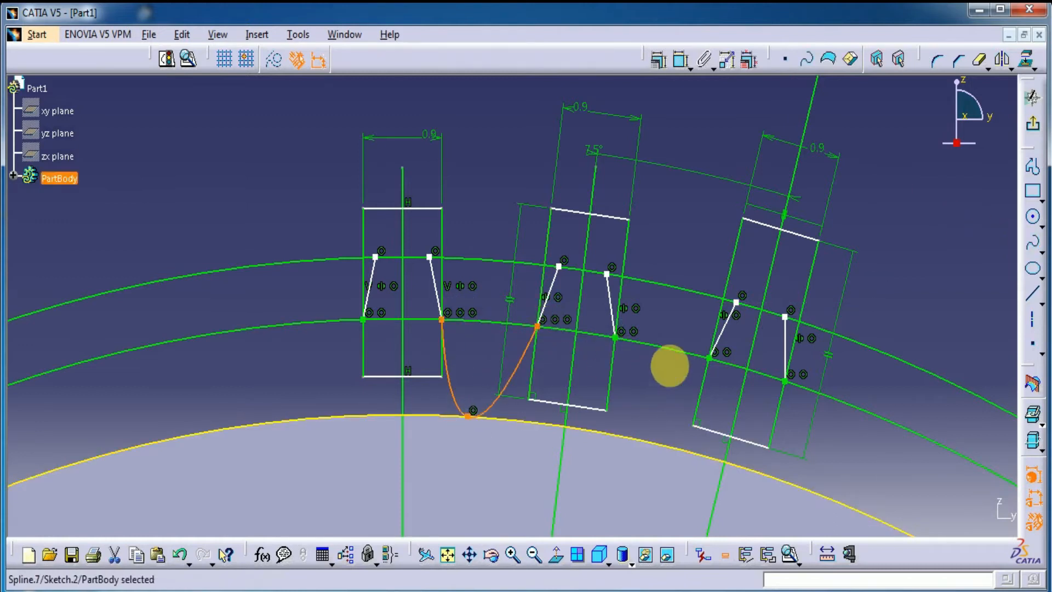
Step: Draw a three-point root spline dipping to the disc's edge between the facing inner-circle points of the middle and farthest rectangles
left_click(1034, 247)
left_click(615, 336)
left_click(649, 446)
left_click(710, 358)
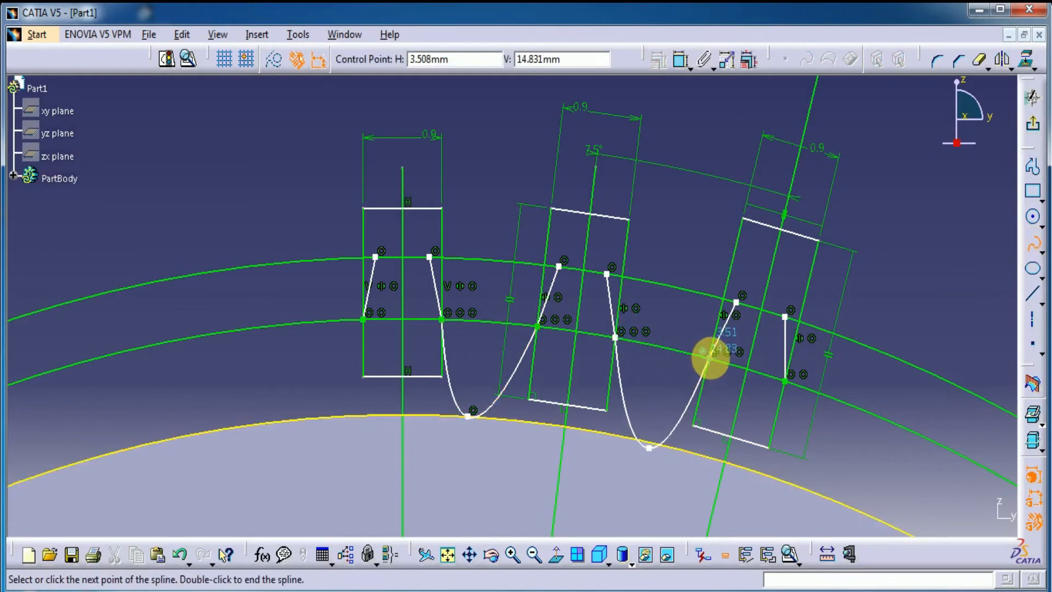
left_click(1033, 244)
left_click(863, 108)
Step: Make the second root spline's lowest point coincident with the projected disc edge
left_click(681, 58)
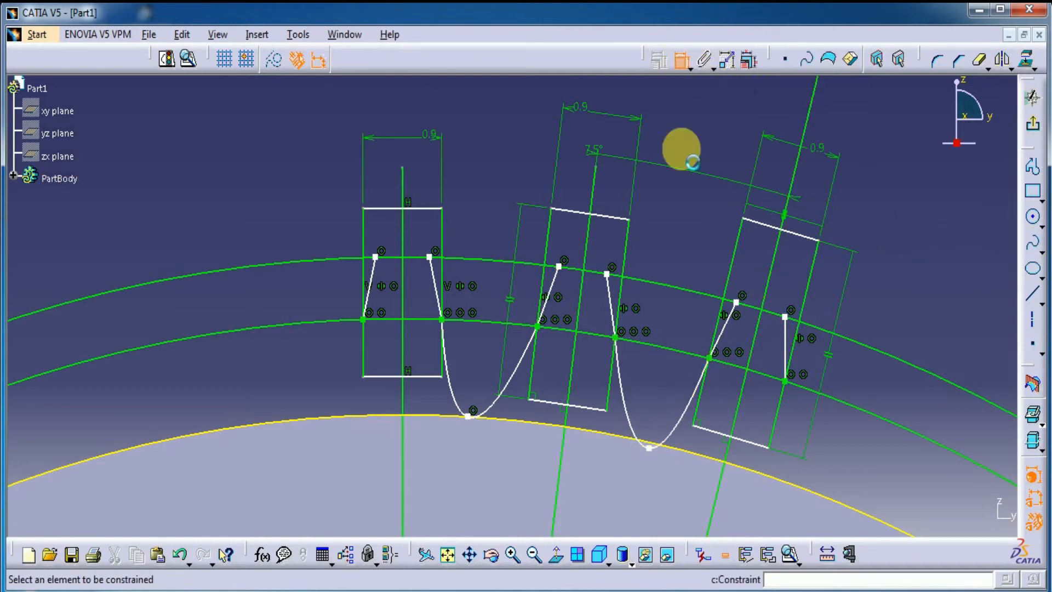
left_click(655, 453)
left_click(647, 440)
right_click(652, 400)
left_click(685, 538)
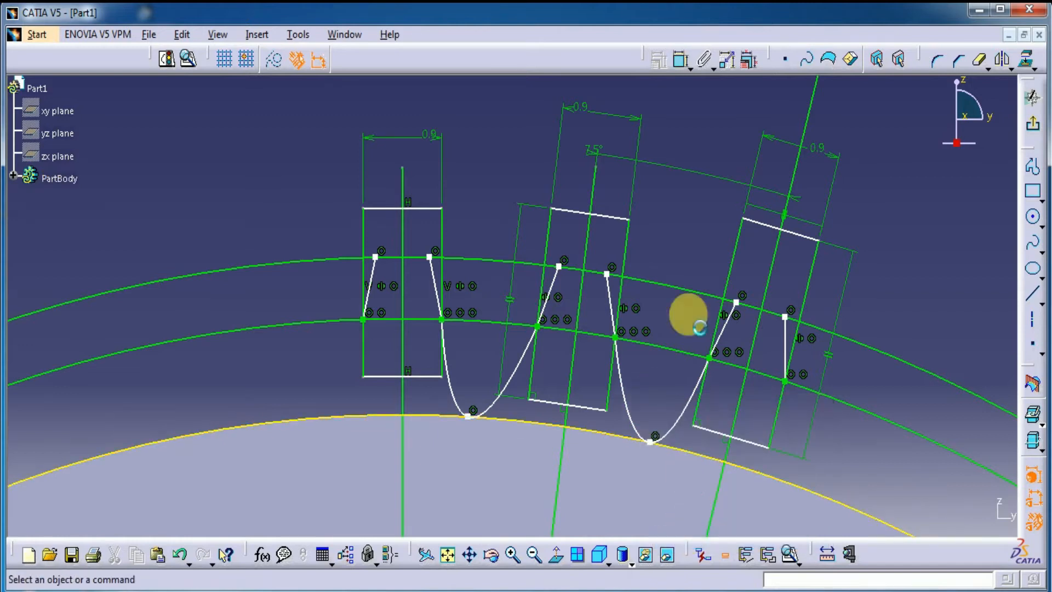
Step: Draw two slanted lines crossing the outer circle, one in each gap between neighbouring rectangles
mouse_move(683, 233)
middle_mouse_down()
mouse_move(676, 267)
mouse_move(665, 267)
middle_mouse_up()
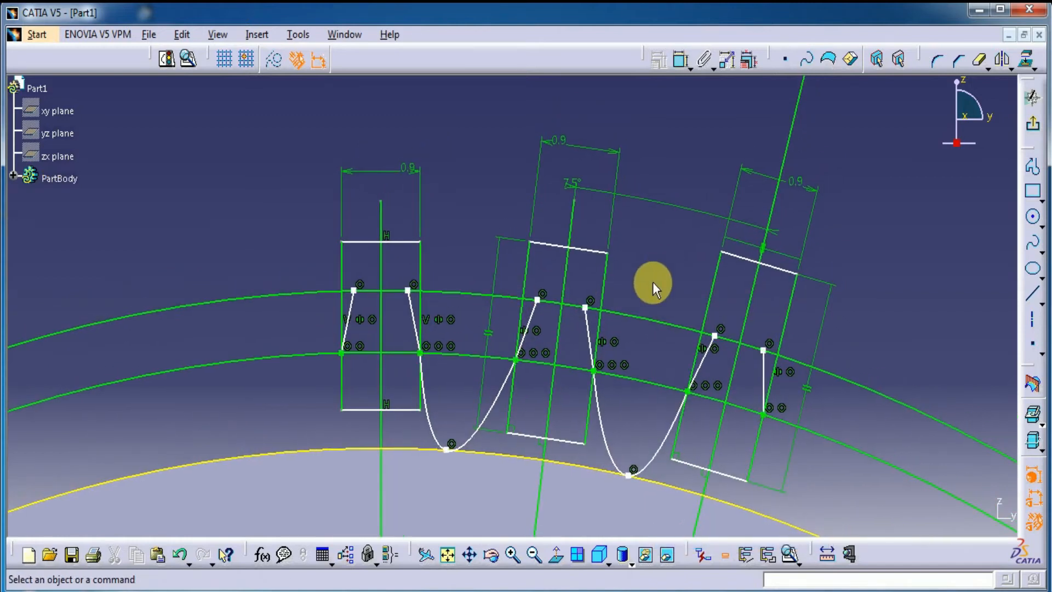
left_click(1032, 294)
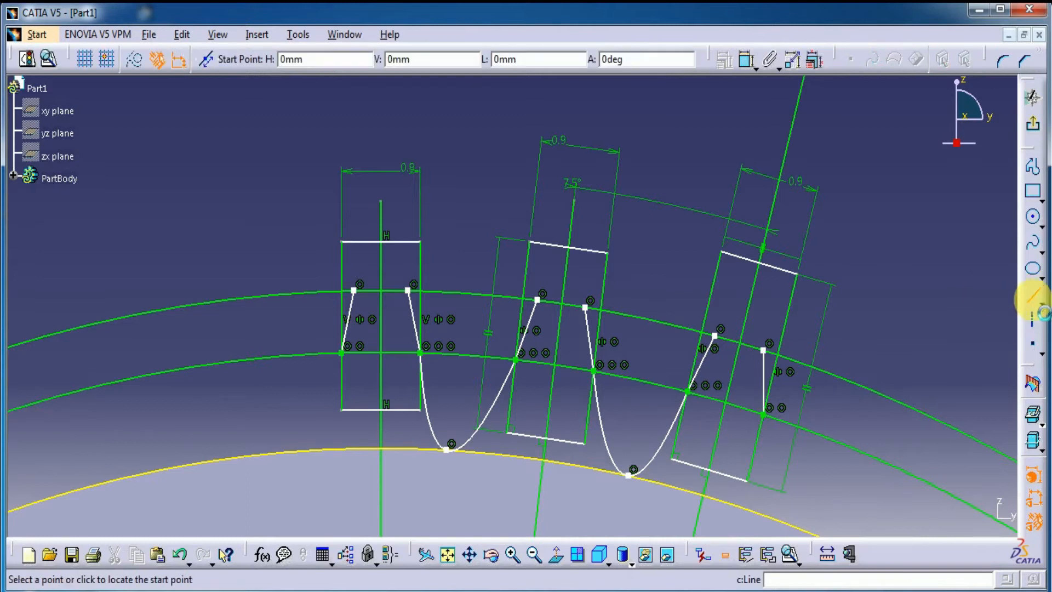
left_click(474, 232)
left_click(462, 382)
left_click(927, 346)
left_click(1033, 294)
left_click(656, 274)
left_click(634, 402)
left_click(894, 295)
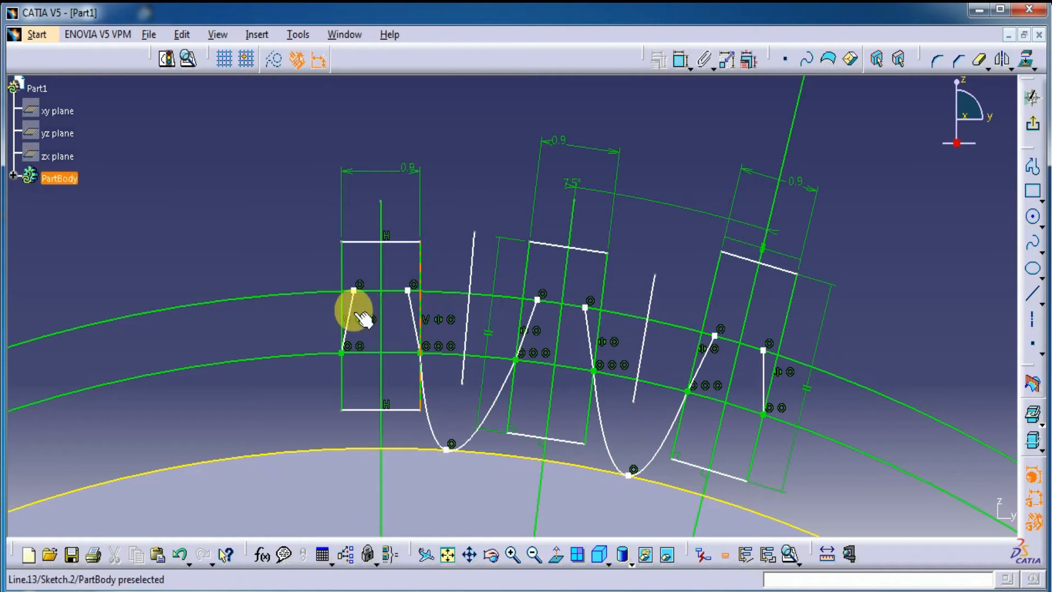
Step: Constrain the upper ends of the upright rectangle's two flank splines symmetric about its vertical centre line
mouse_move(482, 244)
middle_mouse_down()
mouse_move(489, 200)
mouse_move(470, 155)
mouse_move(625, 258)
middle_mouse_up()
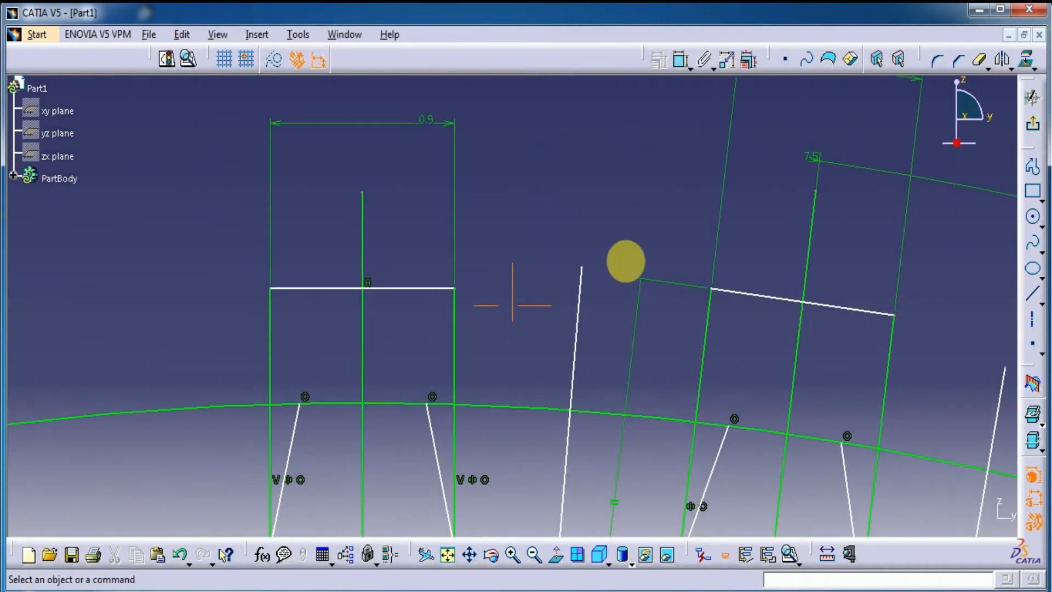
left_click(429, 405)
left_click(302, 404)
right_click(400, 355)
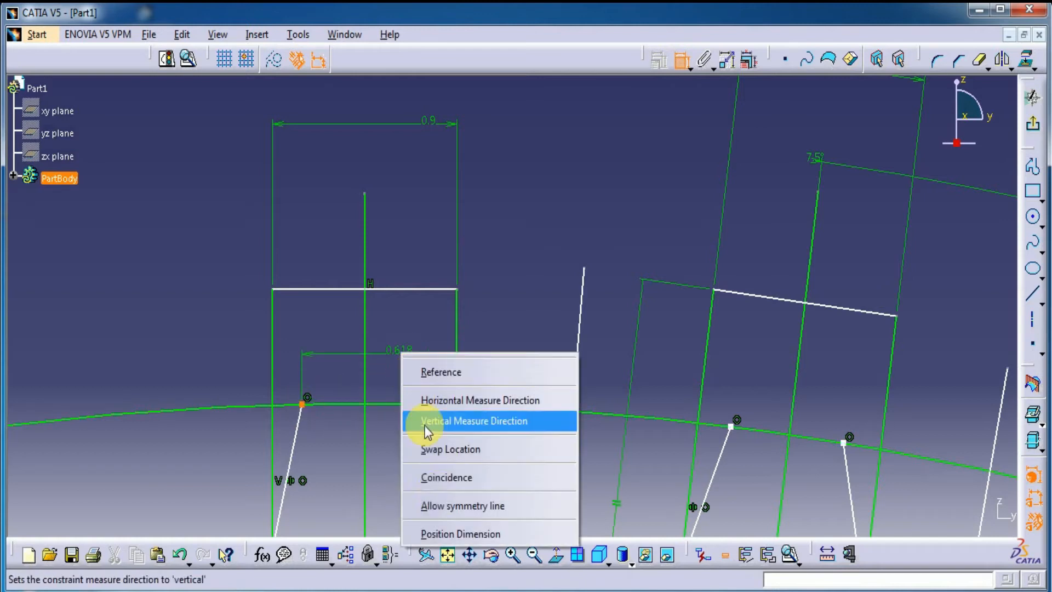
left_click(436, 504)
left_click(364, 376)
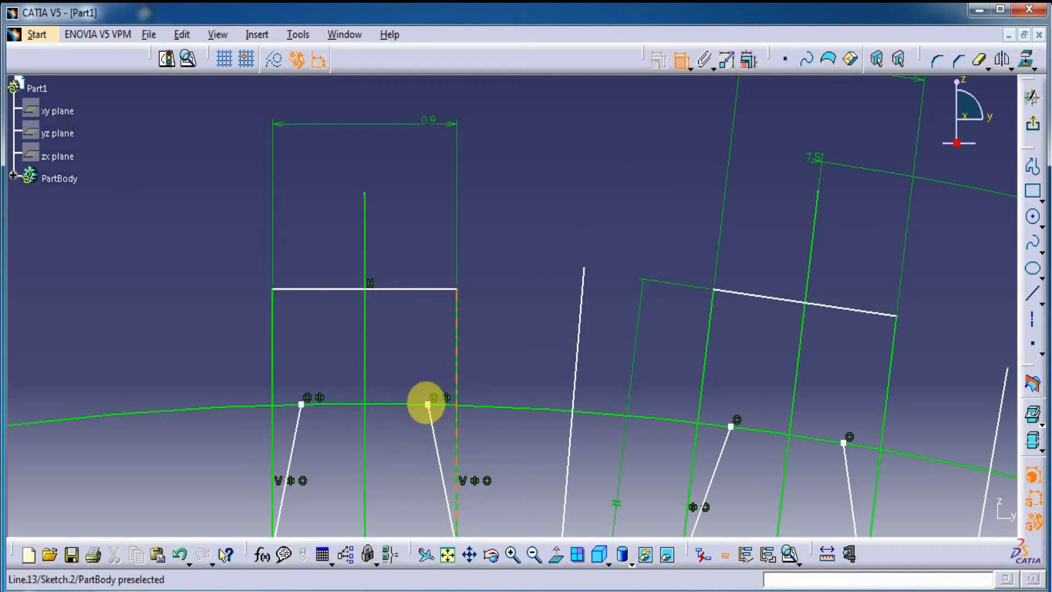
Step: Dimension the distance between the upper ends of the upright tooth's flank splines and set it to 0.75 mm
left_click(427, 404)
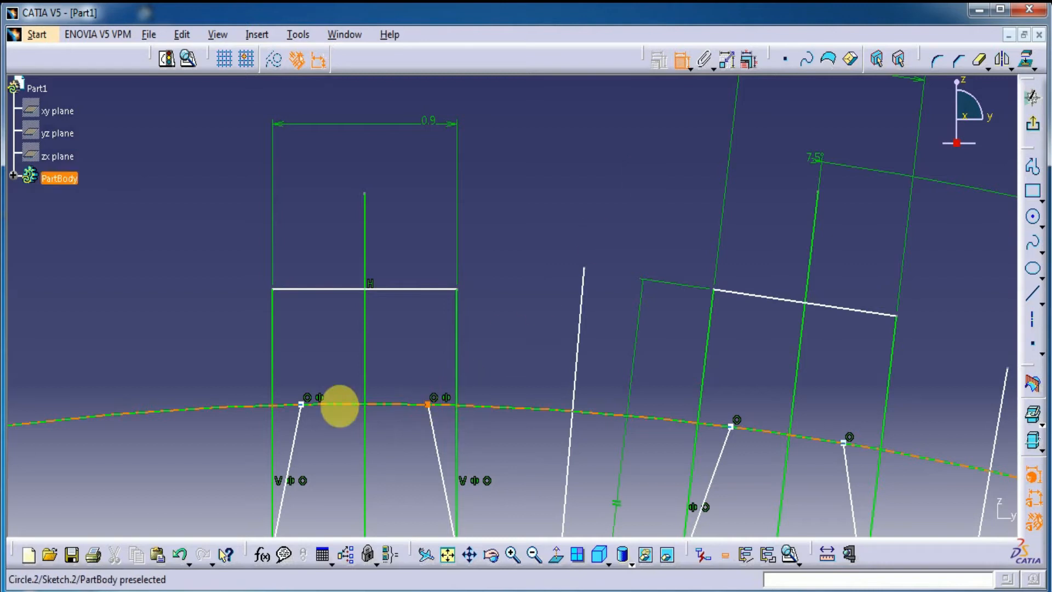
left_click(302, 405)
double_click(327, 348)
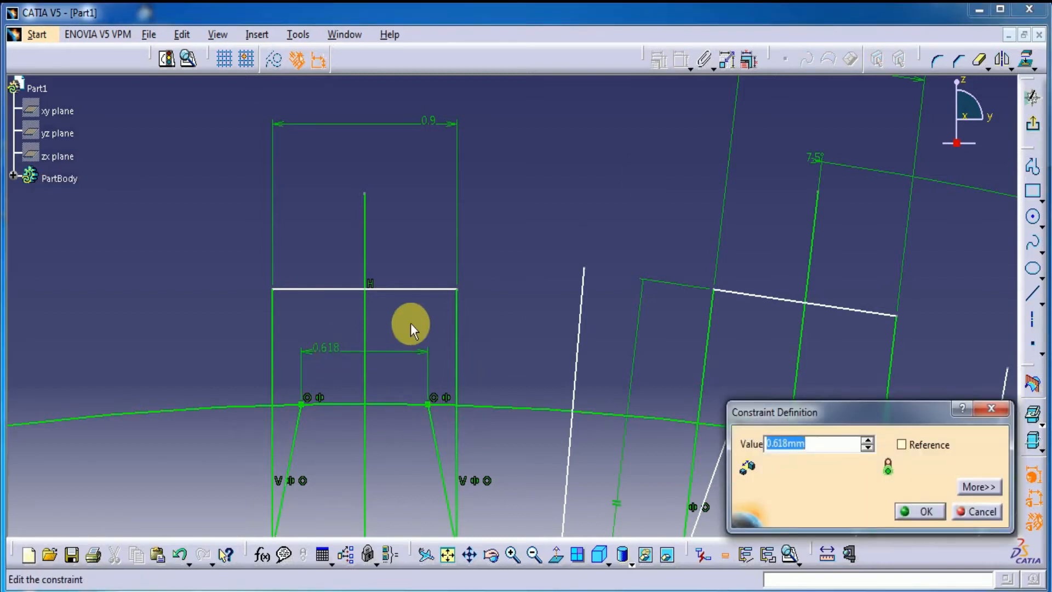
type(".75")
key("Return")
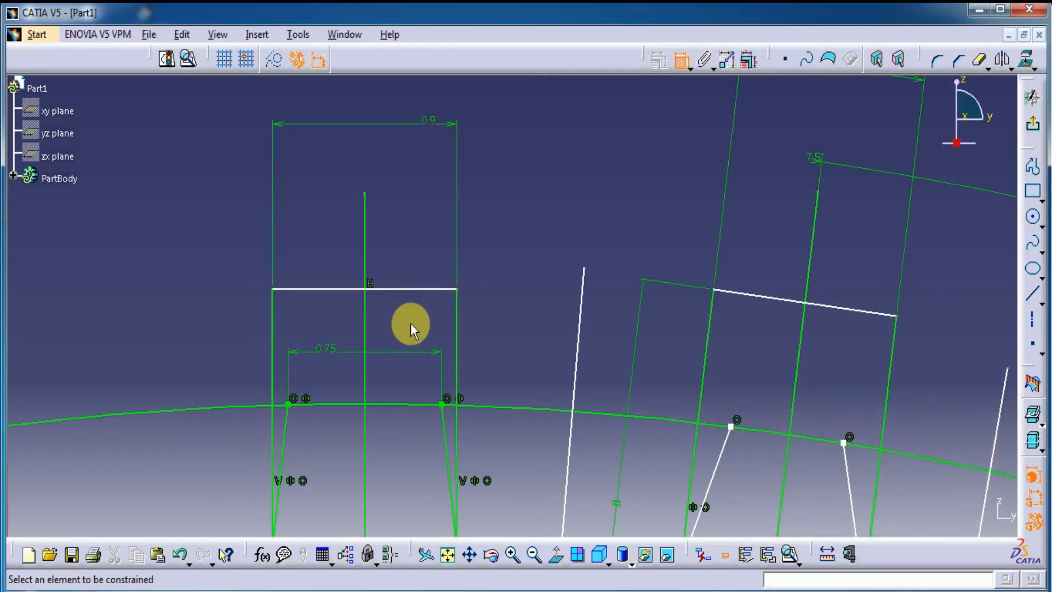
Step: Constrain the upper ends of the middle rectangle's two flank splines symmetric about its tilted centre line
mouse_move(495, 317)
middle_mouse_down()
mouse_move(506, 396)
mouse_move(436, 373)
middle_mouse_up()
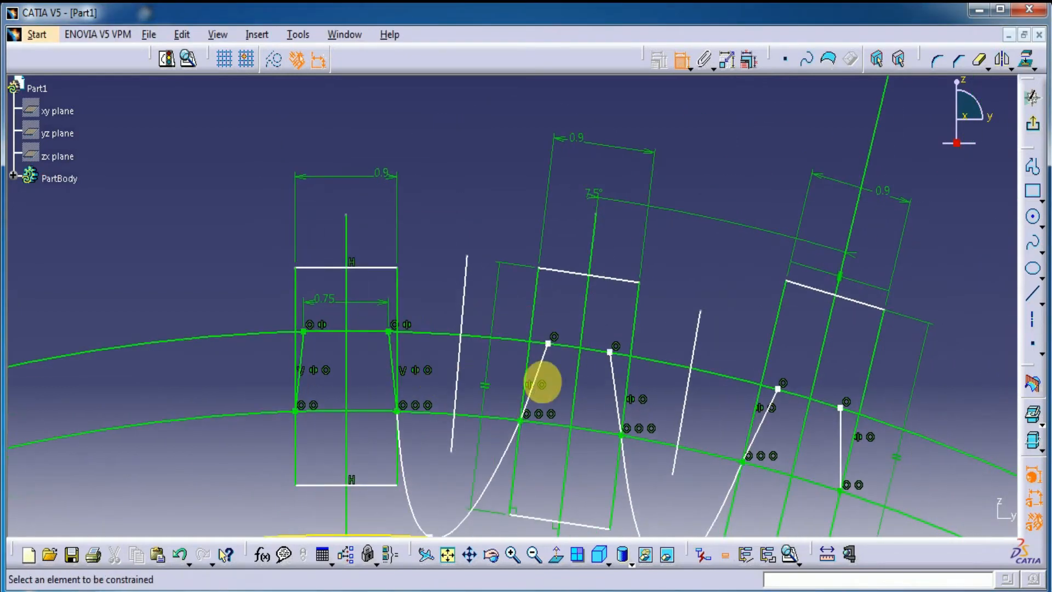
left_click(548, 344)
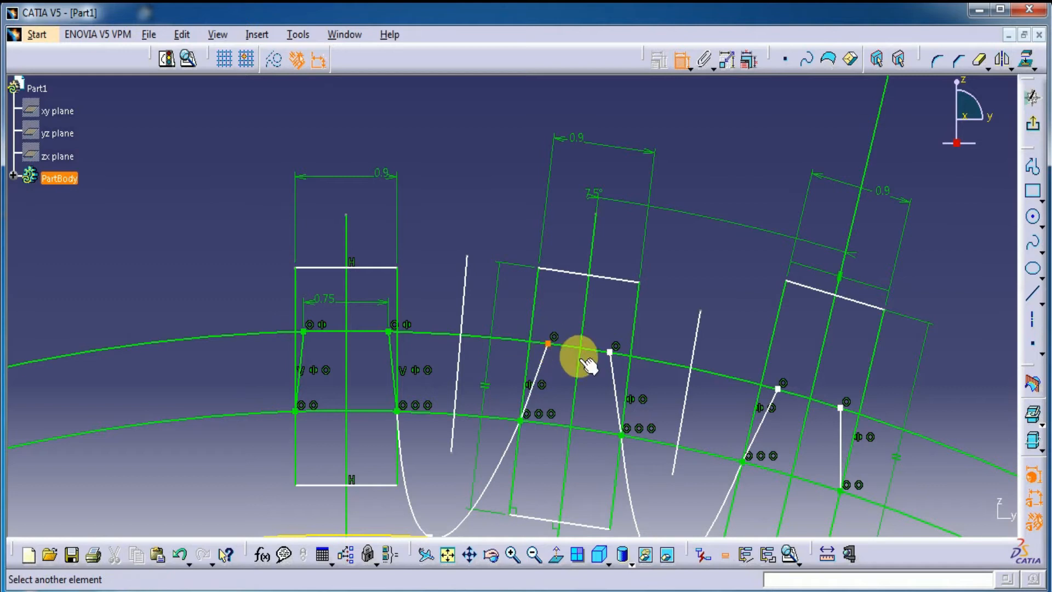
left_click(611, 351)
right_click(668, 310)
left_click(699, 463)
left_click(584, 323)
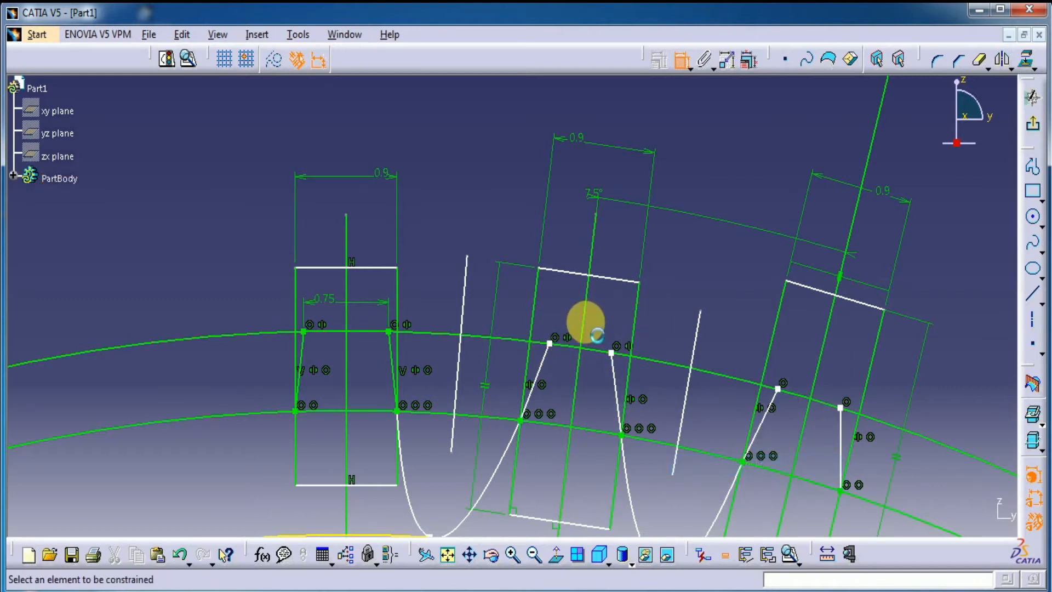
Step: Dimension the distance between the upper ends of the middle tooth's flank splines and set it to 0.75 mm
left_click(550, 345)
left_click(611, 352)
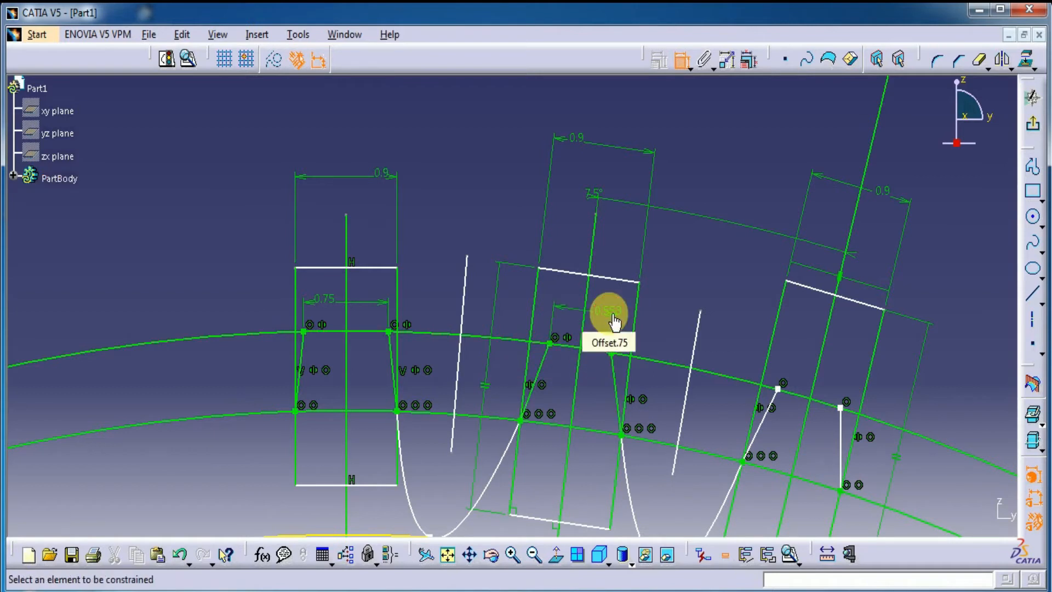
double_click(614, 317)
type(".75")
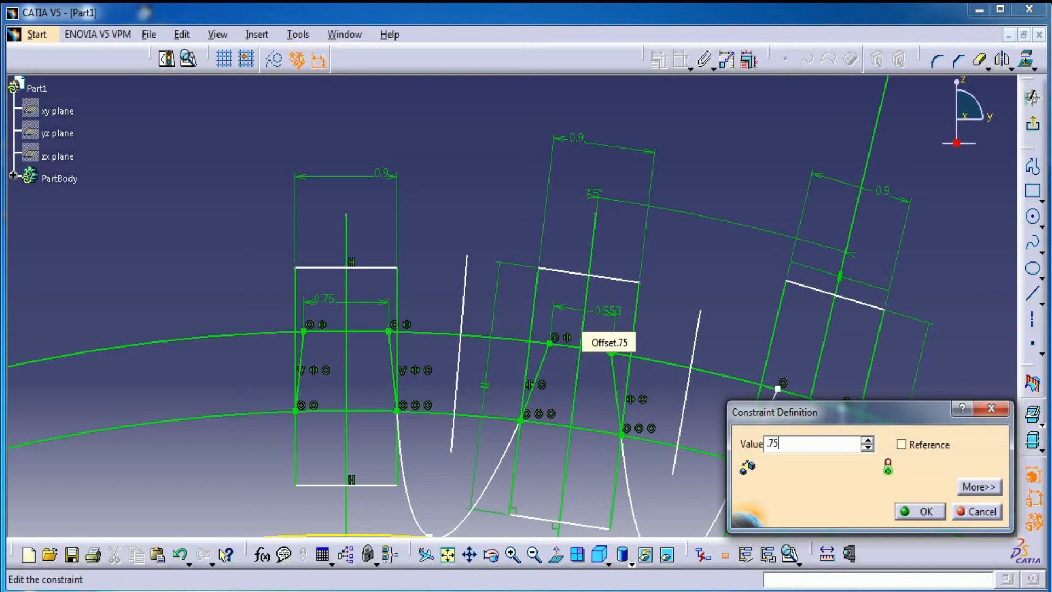
key("Return")
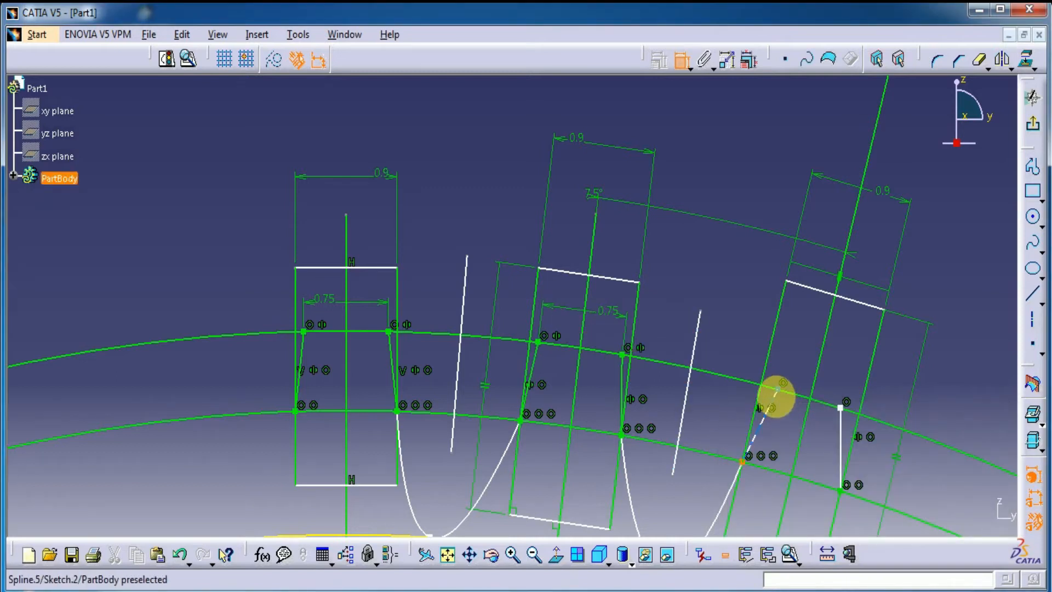
Step: Dimension the distance between the upper ends of the farthest tooth's flank splines and set it to 0.75 mm
left_click(778, 390)
left_click(842, 409)
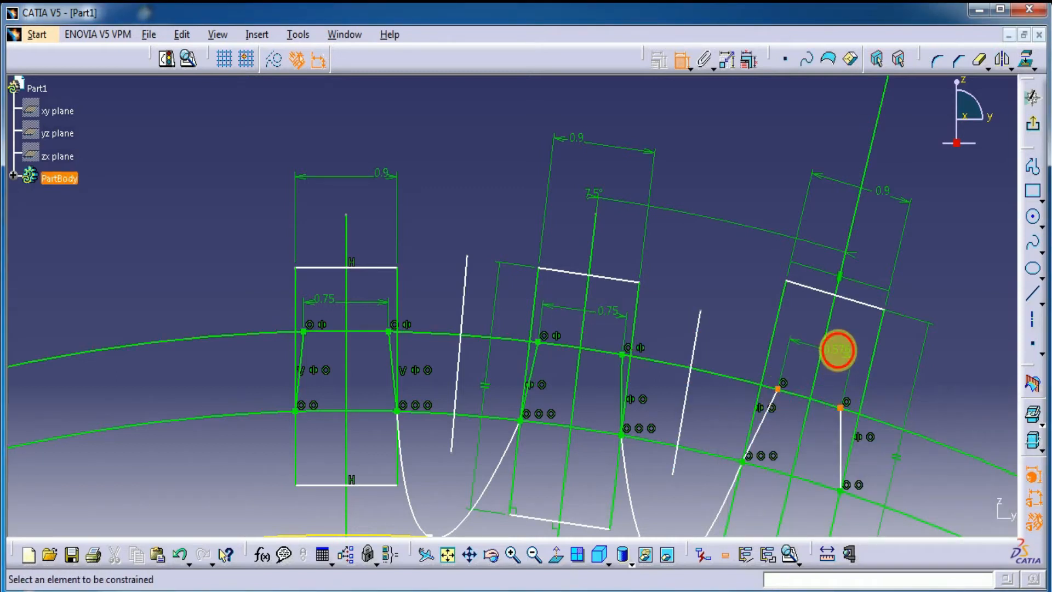
double_click(847, 355)
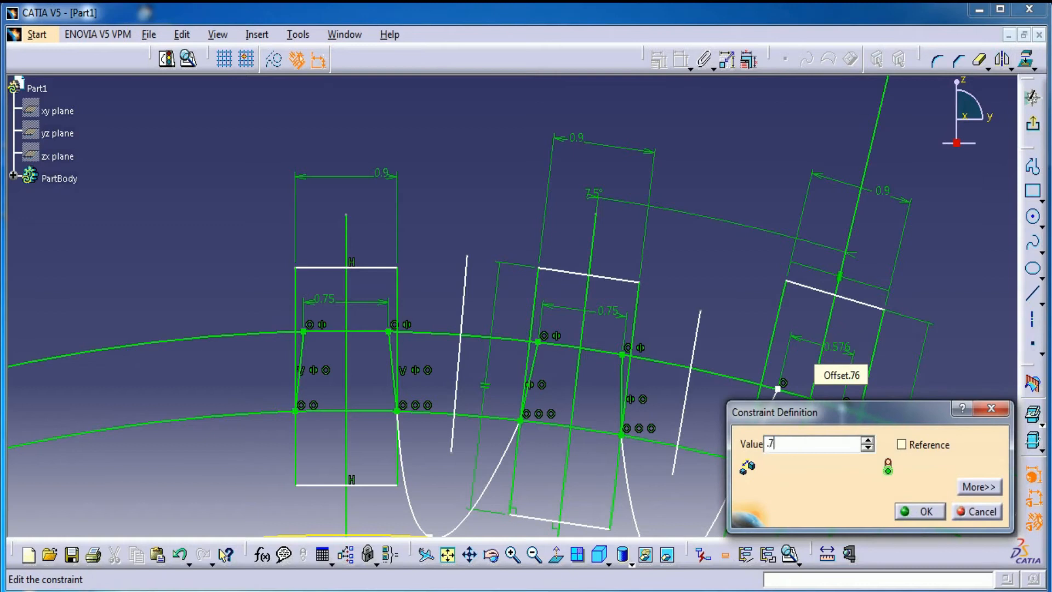
key("Return")
Step: Constrain the upper ends of the farthest rectangle's two flank splines symmetric about its radial centre line
left_click(859, 413)
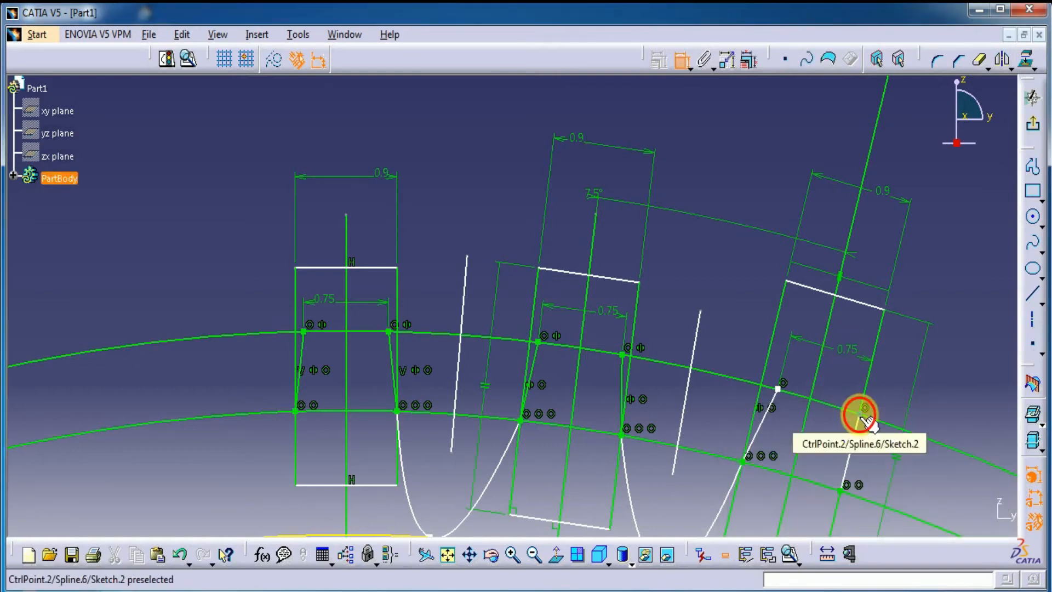
left_click(777, 388)
right_click(804, 366)
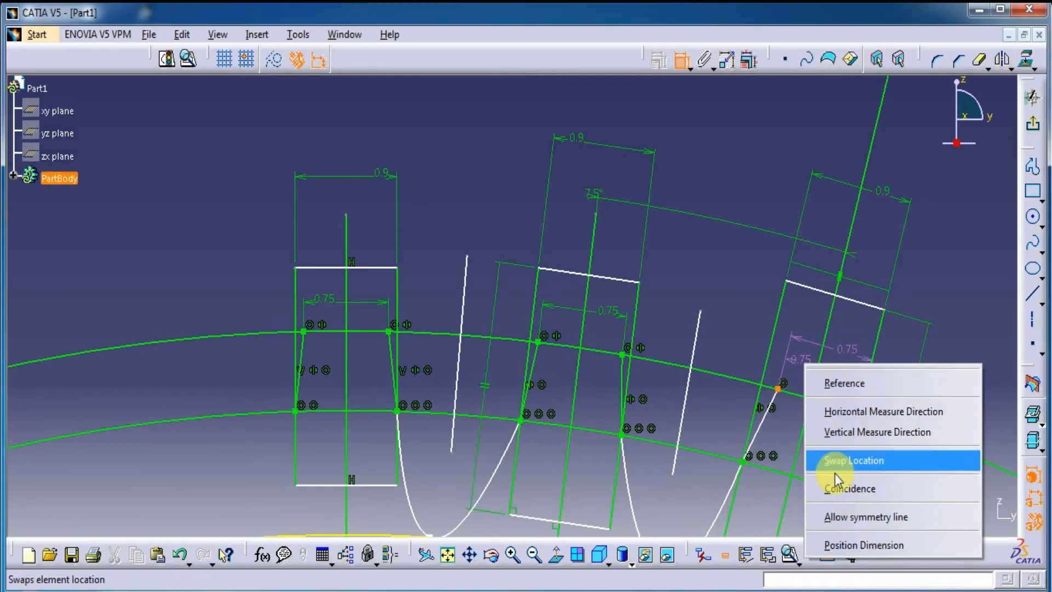
left_click(865, 517)
left_click(799, 437)
Step: Make the first root spline's two ends on the inner circle symmetric about the slanted line in the gap between the upright and middle teeth
middle_click_drag(716, 376, 625, 299)
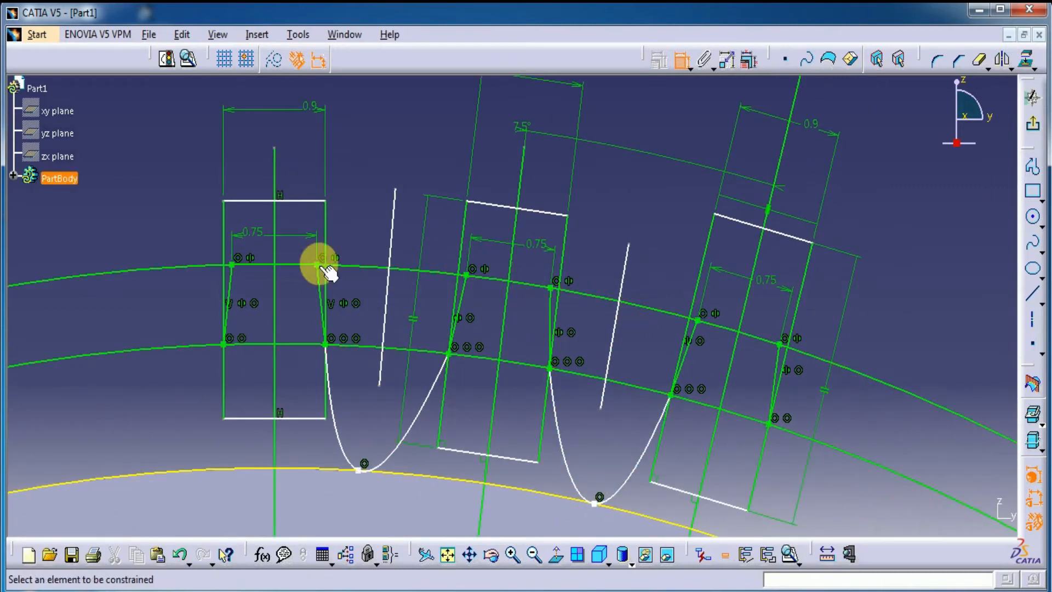
mouse_move(394, 382)
middle_mouse_down()
mouse_move(406, 437)
mouse_move(389, 378)
mouse_move(415, 333)
mouse_move(463, 406)
middle_mouse_up()
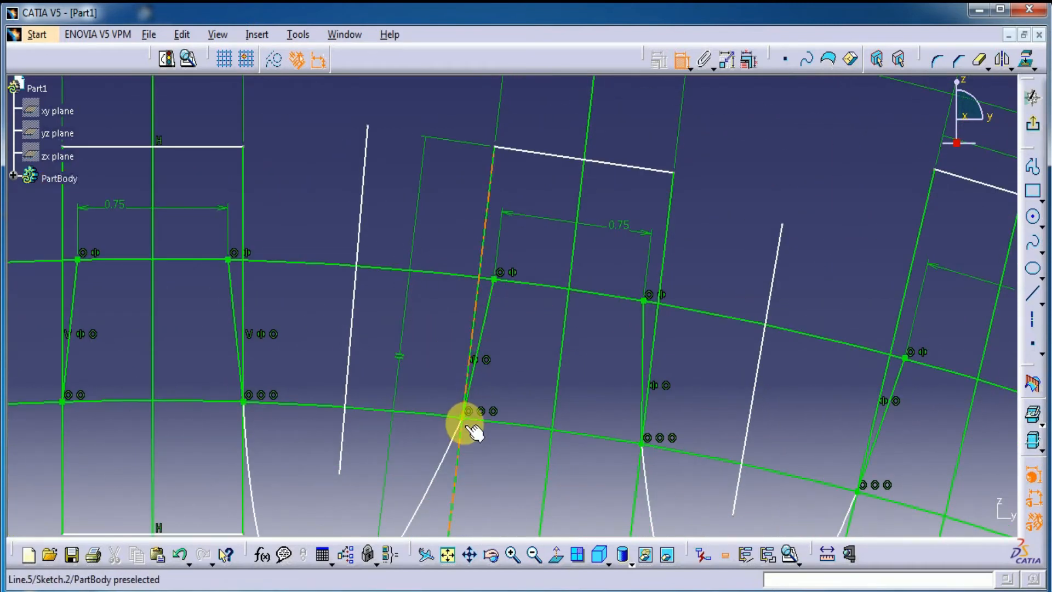
left_click(465, 420)
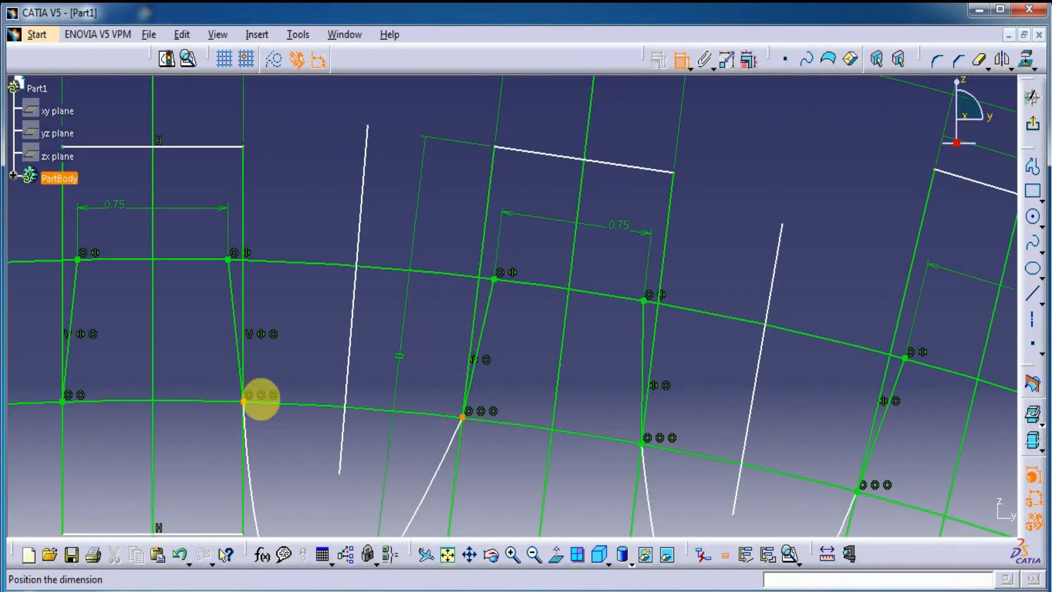
right_click(309, 335)
left_click(340, 486)
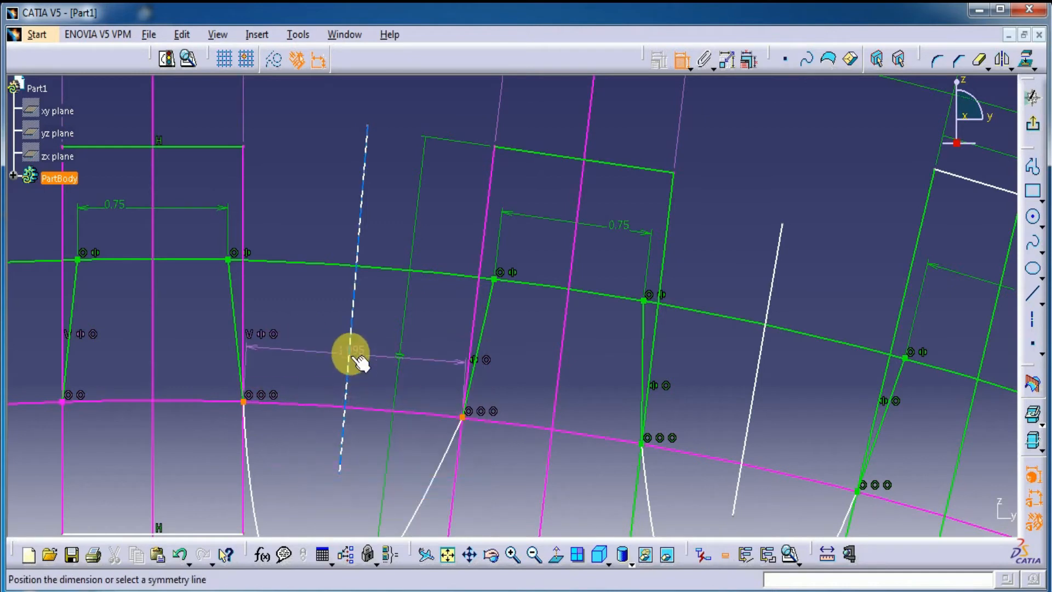
left_click(353, 356)
middle_click_drag(405, 240, 406, 265)
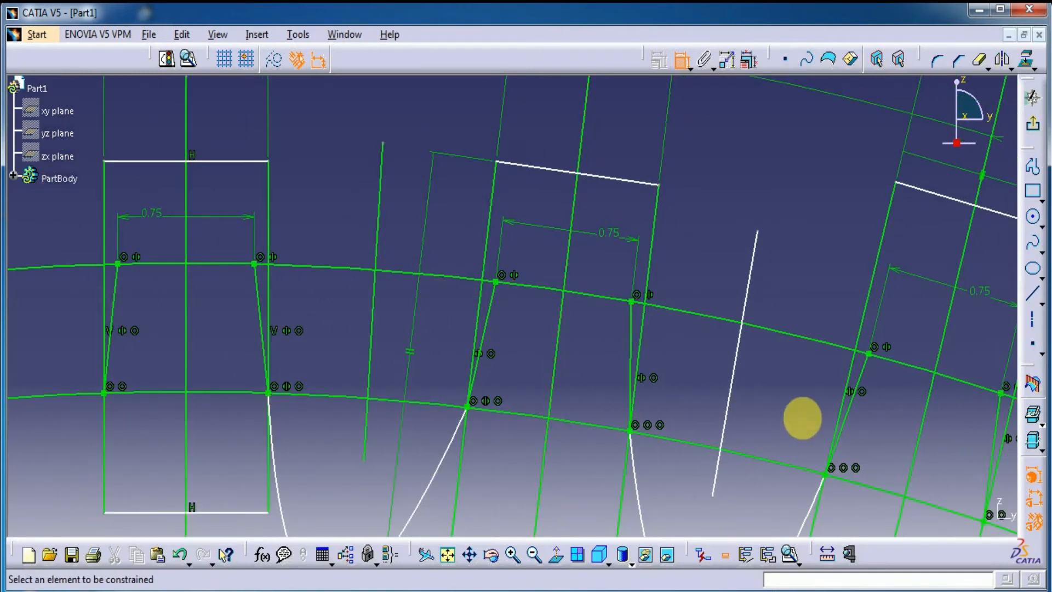
middle_click_drag(803, 418, 604, 373)
left_click(627, 429)
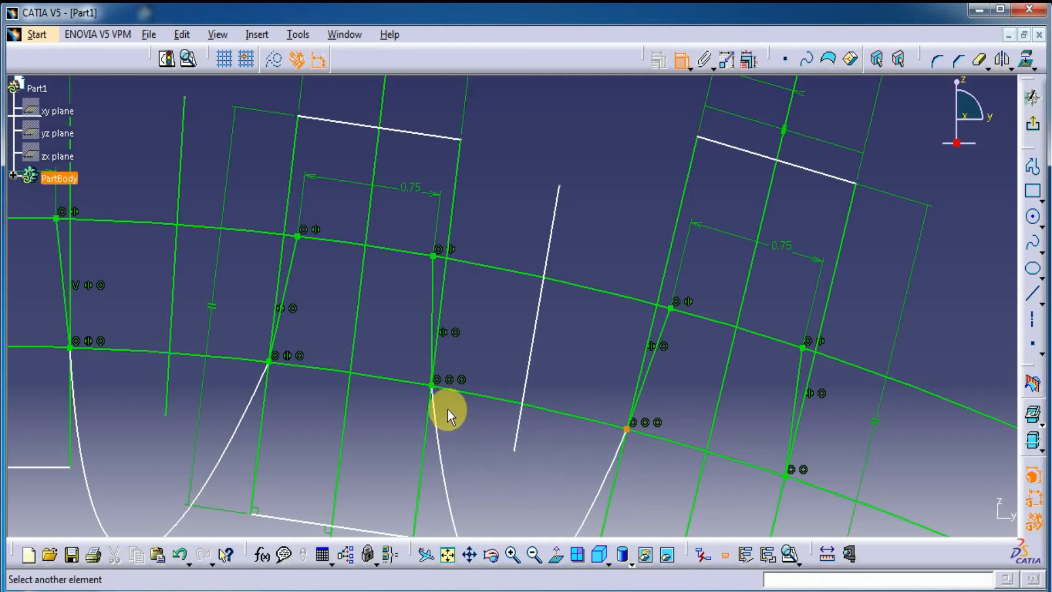
left_click(433, 387)
right_click(534, 155)
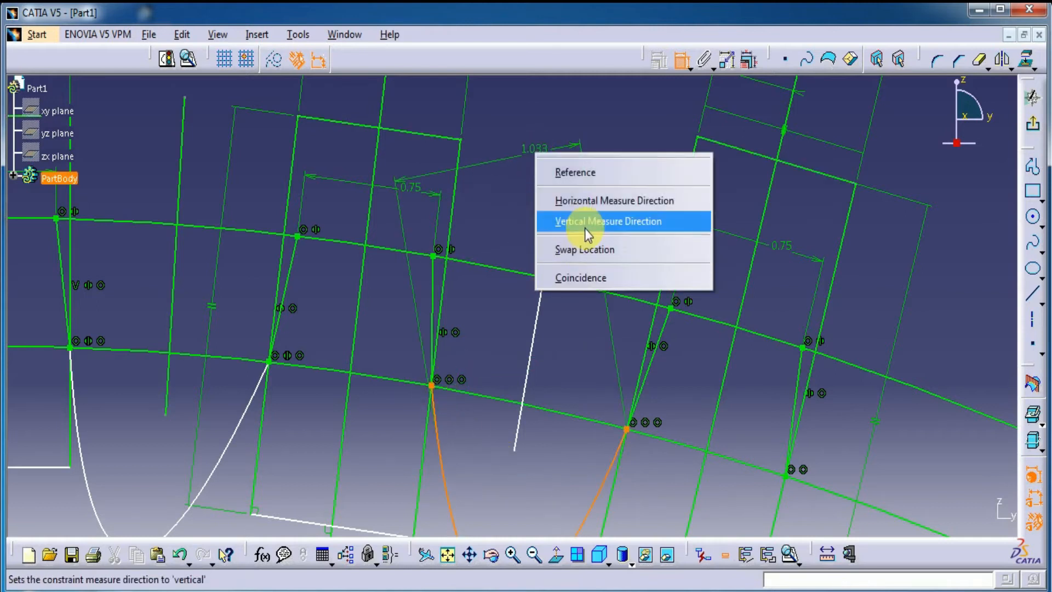
left_click(573, 278)
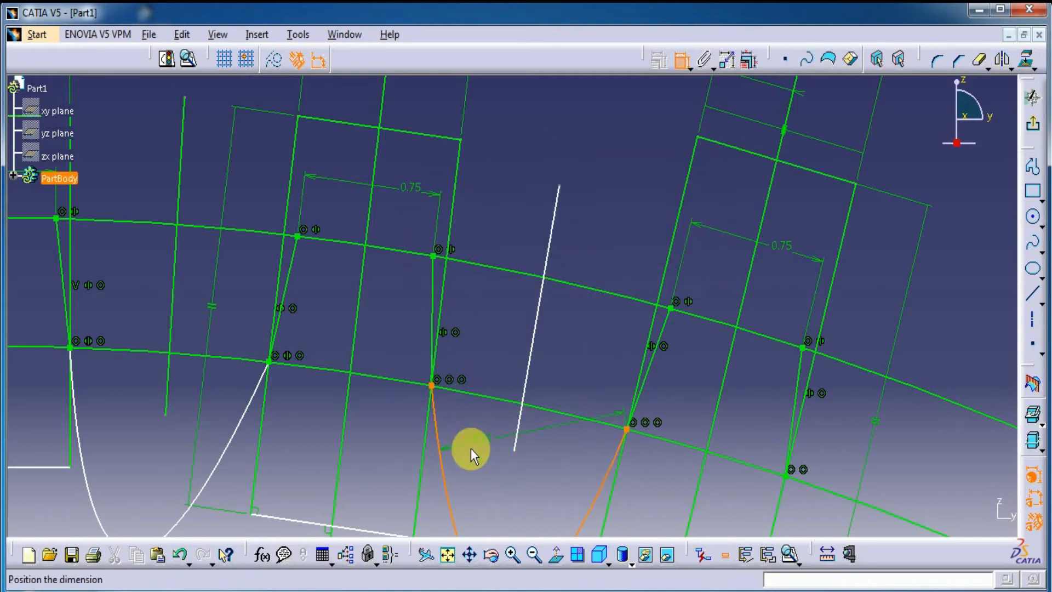
Step: Make the second root spline's two ends on the inner circle symmetric about the slanted line between the middle and farthest teeth
left_click(628, 429)
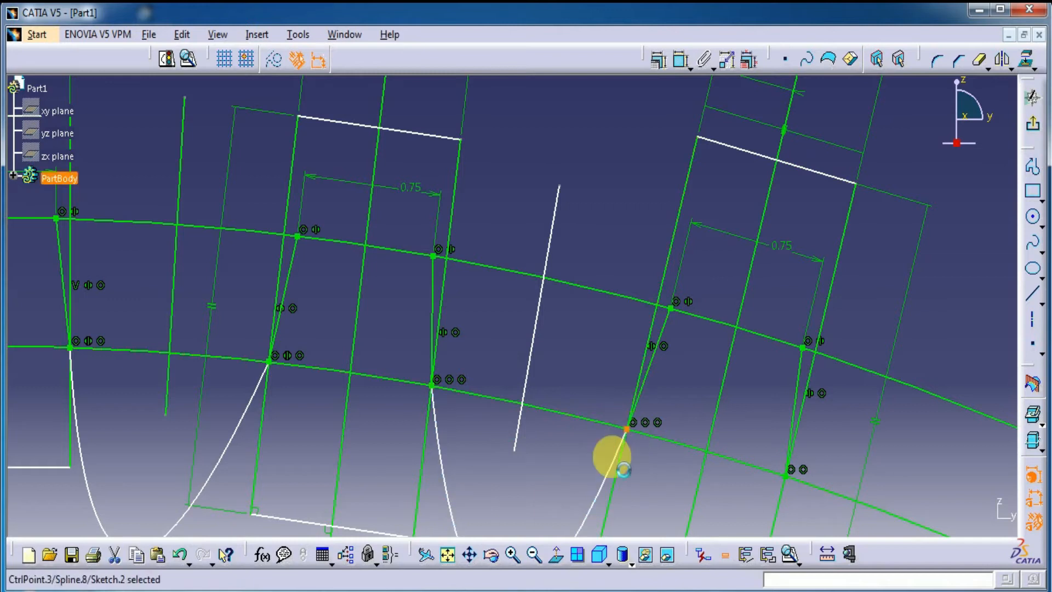
left_click(433, 386)
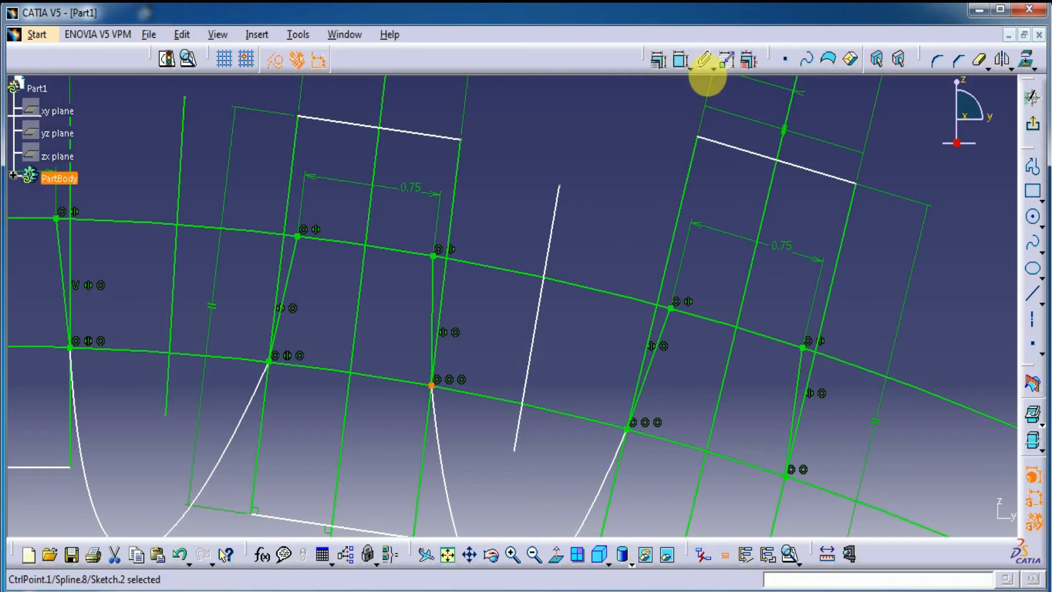
left_click(628, 430)
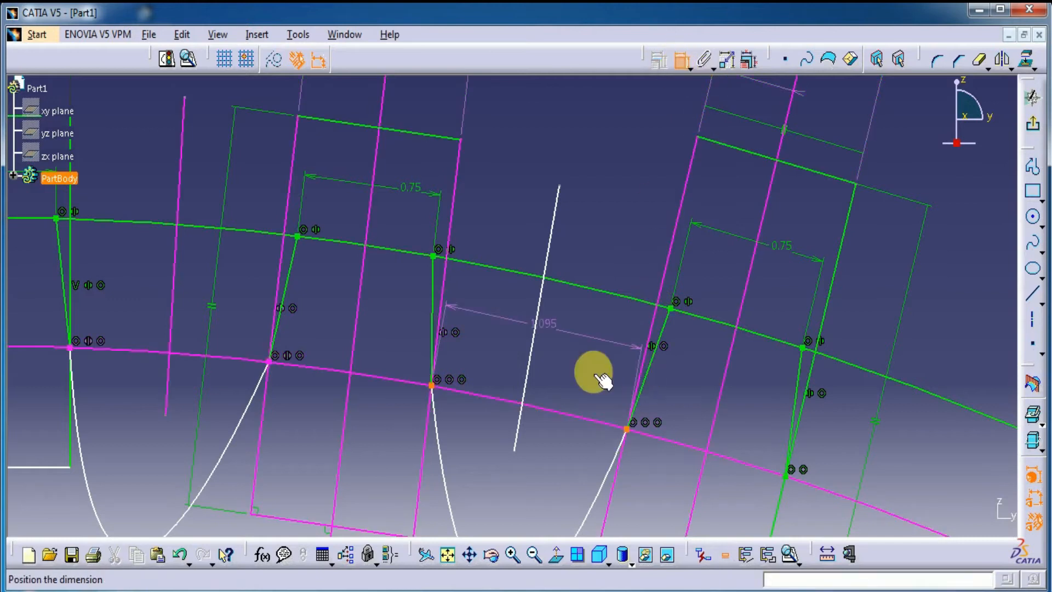
right_click(581, 352)
left_click(606, 504)
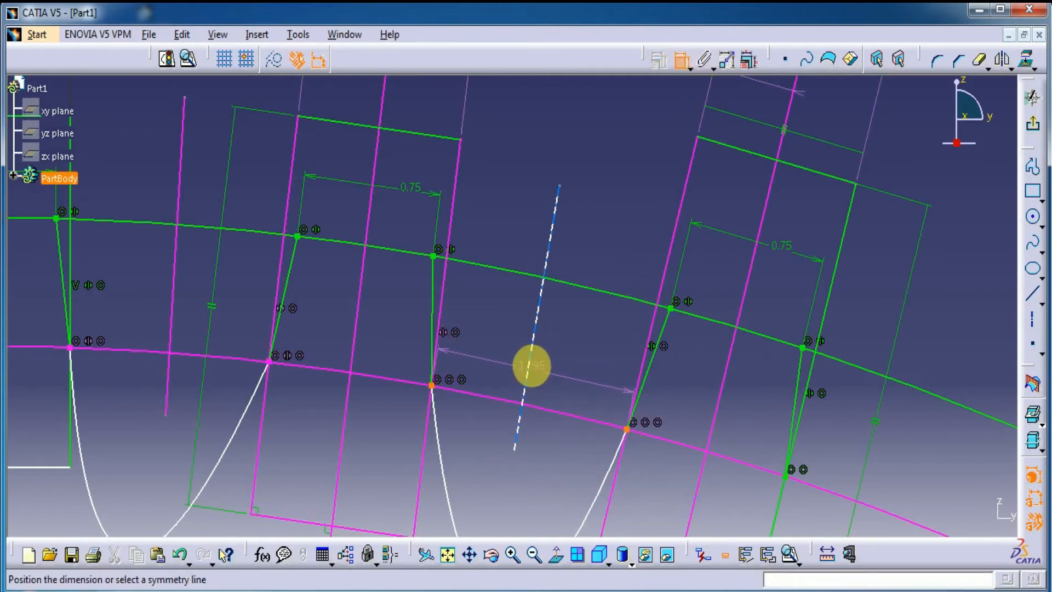
left_click(531, 363)
Step: Constrain the first root spline's lowest point coincident with the slanted line between the upright and middle teeth
mouse_move(601, 204)
middle_mouse_down()
mouse_move(610, 183)
mouse_move(474, 434)
middle_mouse_up()
middle_click_drag(348, 451, 348, 422)
left_click(681, 63)
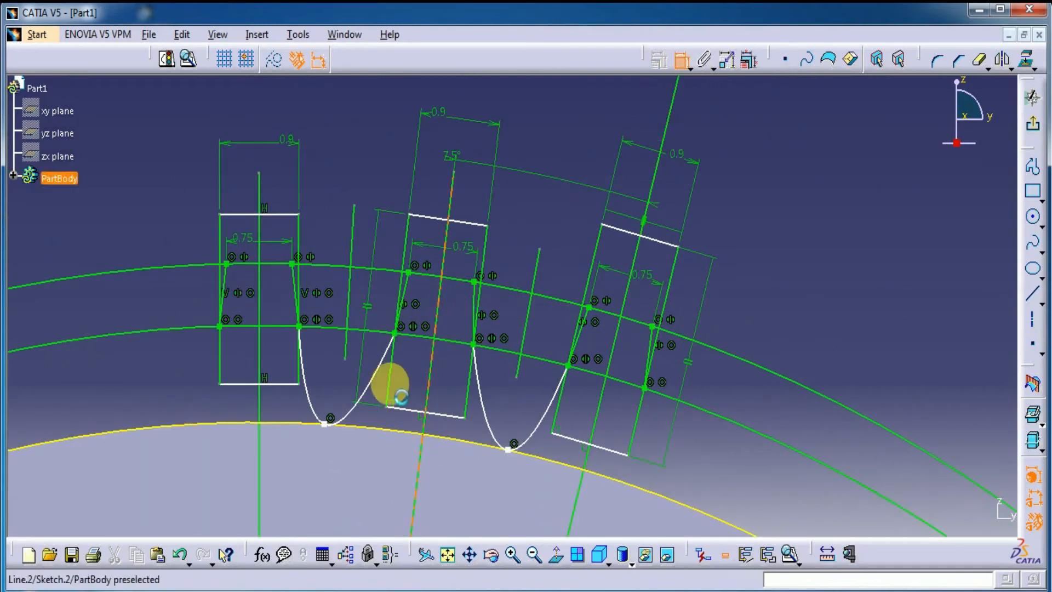
left_click(324, 424)
left_click(345, 344)
right_click(348, 146)
left_click(378, 241)
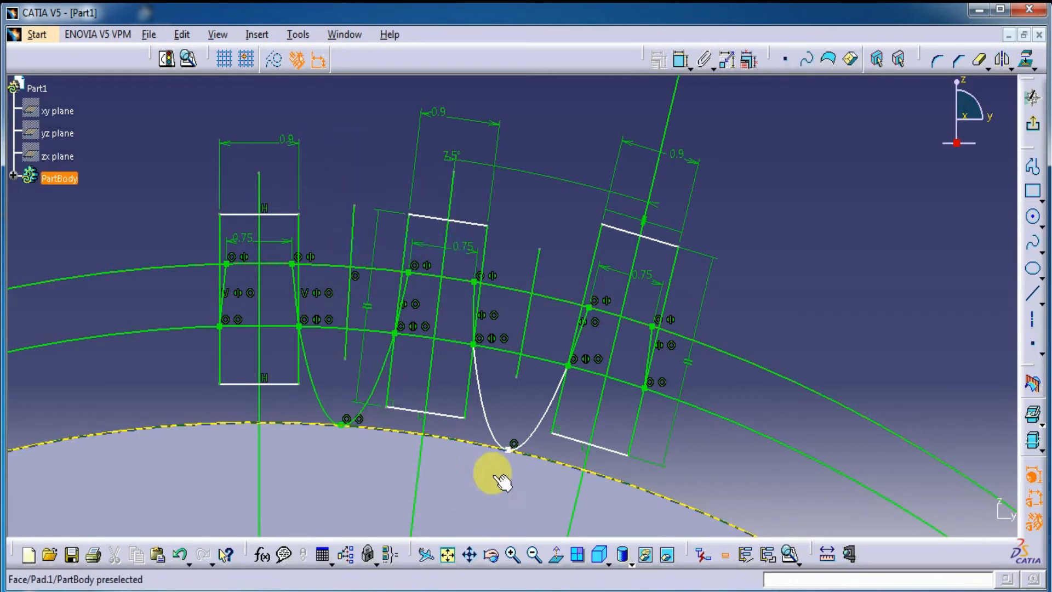
Step: Constrain the second root spline's lowest point coincident with the slanted line between the middle and farthest teeth
left_click(681, 61)
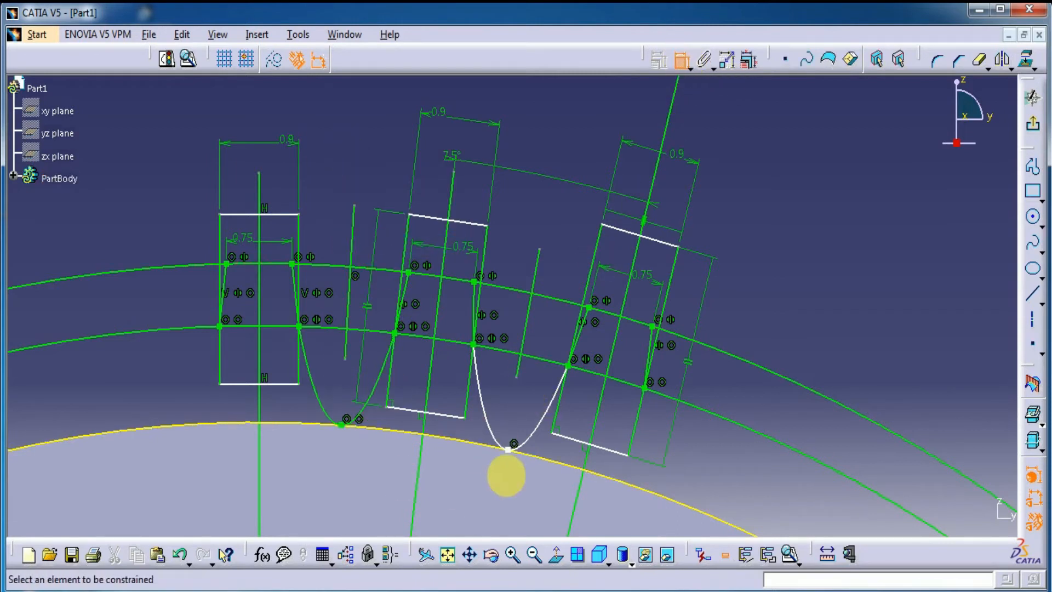
left_click(509, 449)
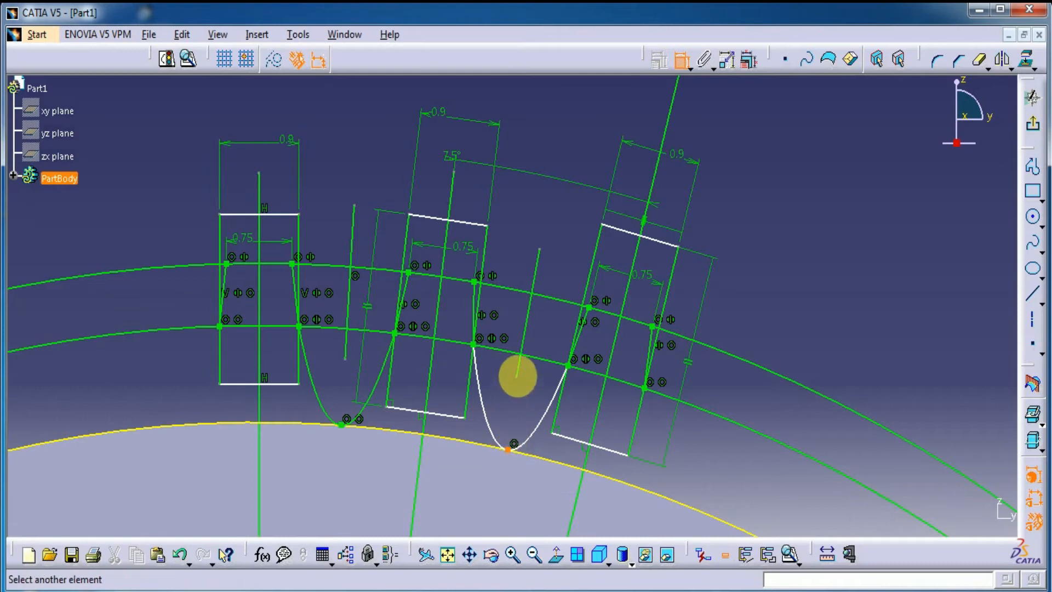
left_click(521, 371)
right_click(550, 215)
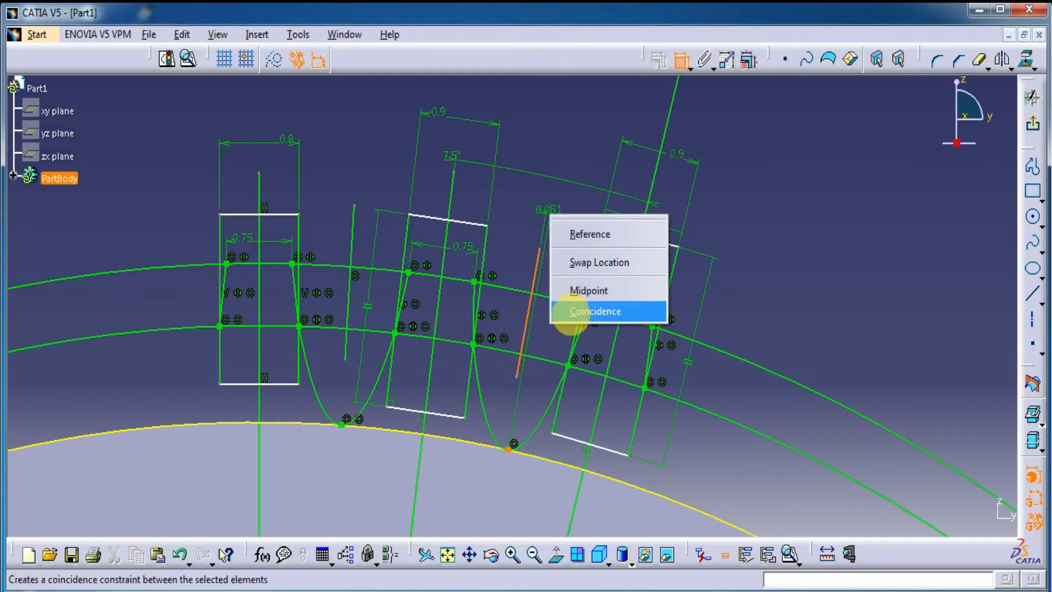
left_click(570, 310)
Step: Set the middle tooth's tip width to 0.65 mm
mouse_move(789, 228)
middle_mouse_down()
mouse_move(801, 242)
mouse_move(772, 451)
mouse_move(728, 180)
middle_mouse_up()
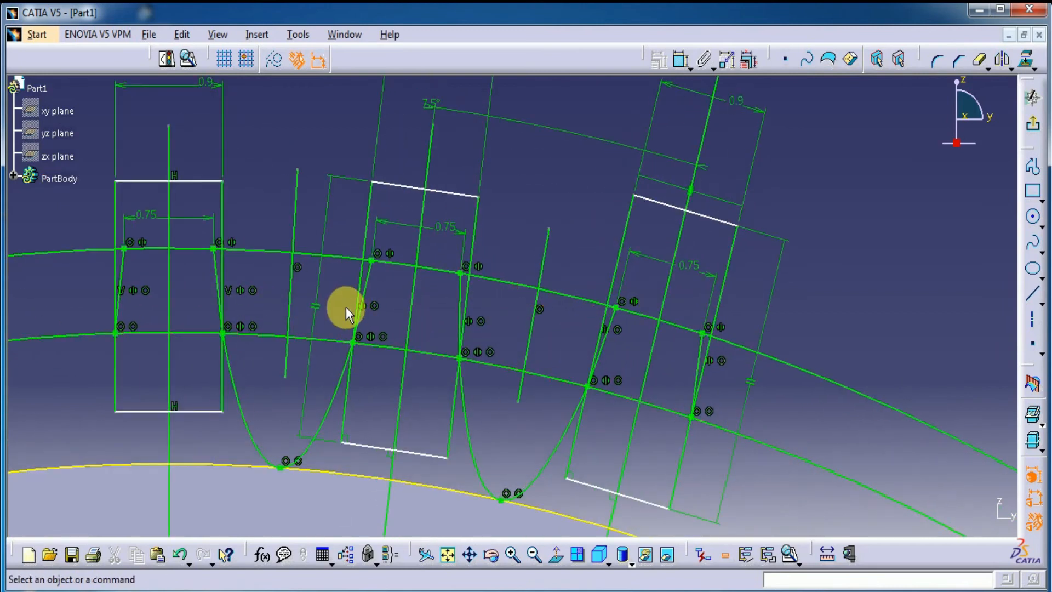
middle_click_drag(395, 412, 477, 410)
mouse_move(553, 373)
middle_mouse_down()
mouse_move(542, 550)
mouse_move(542, 348)
mouse_move(566, 324)
middle_mouse_up()
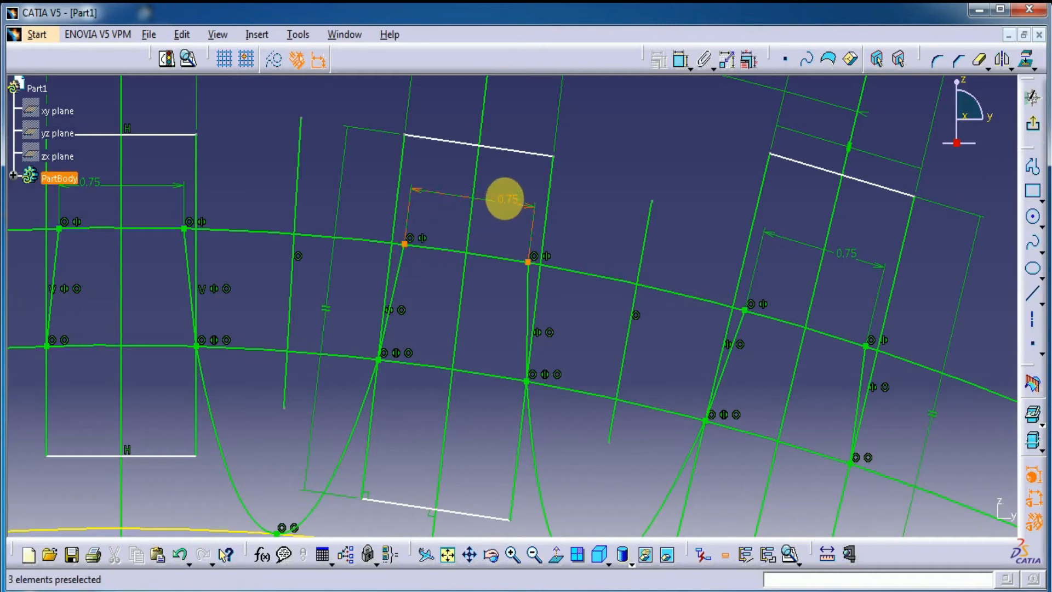
double_click(499, 201)
type(".65")
key("Return")
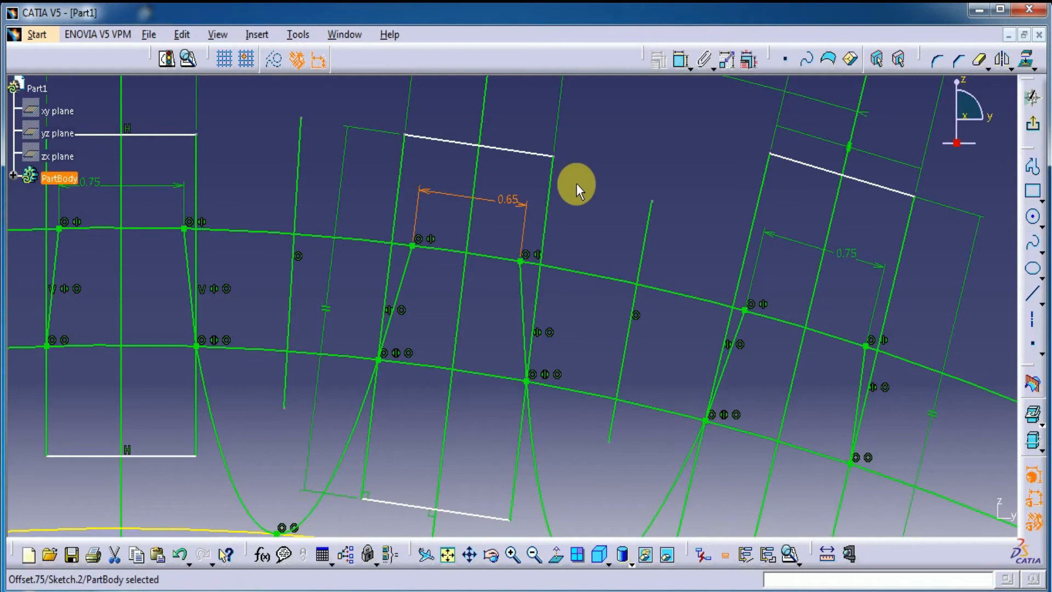
Step: Set the upright tooth's tip width to 0.65 mm
middle_click_drag(577, 183, 619, 240)
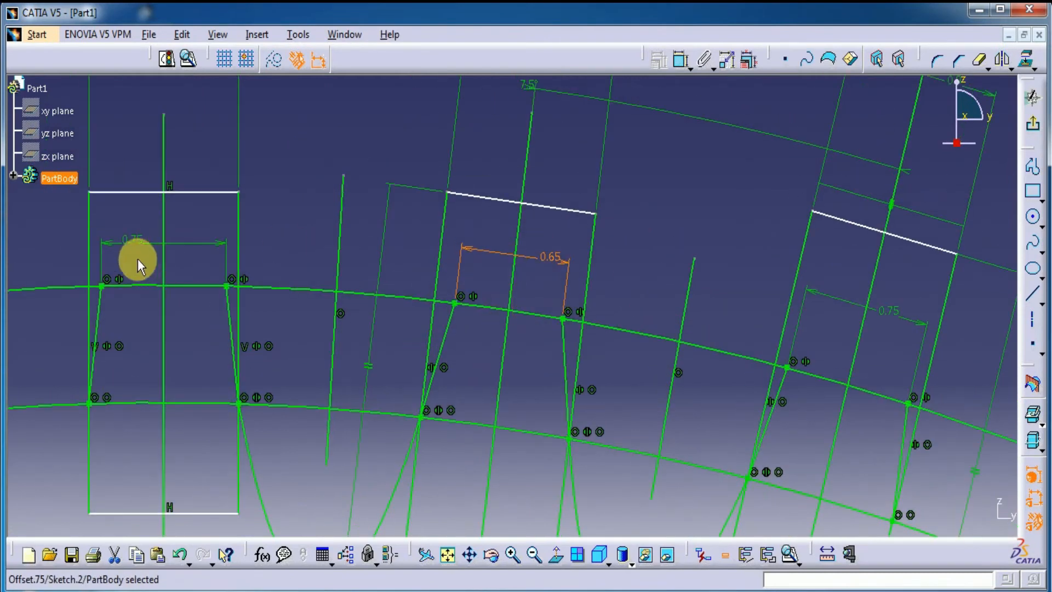
left_click(133, 239)
double_click(133, 239)
type(".65")
key("Return")
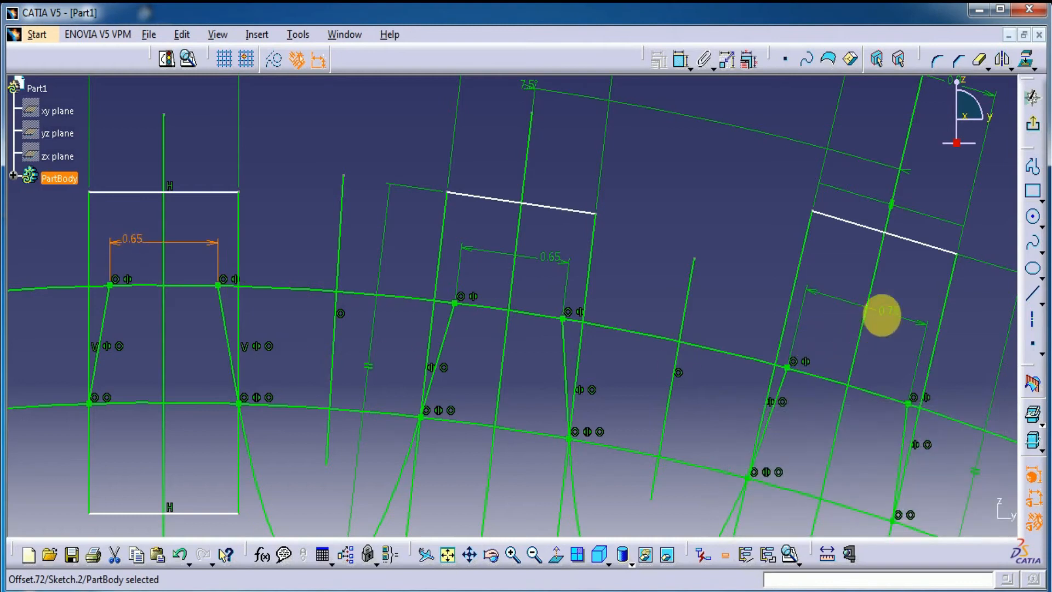
Step: Set the farthest tooth's tip width to 0.65 mm
double_click(882, 314)
type(".6")
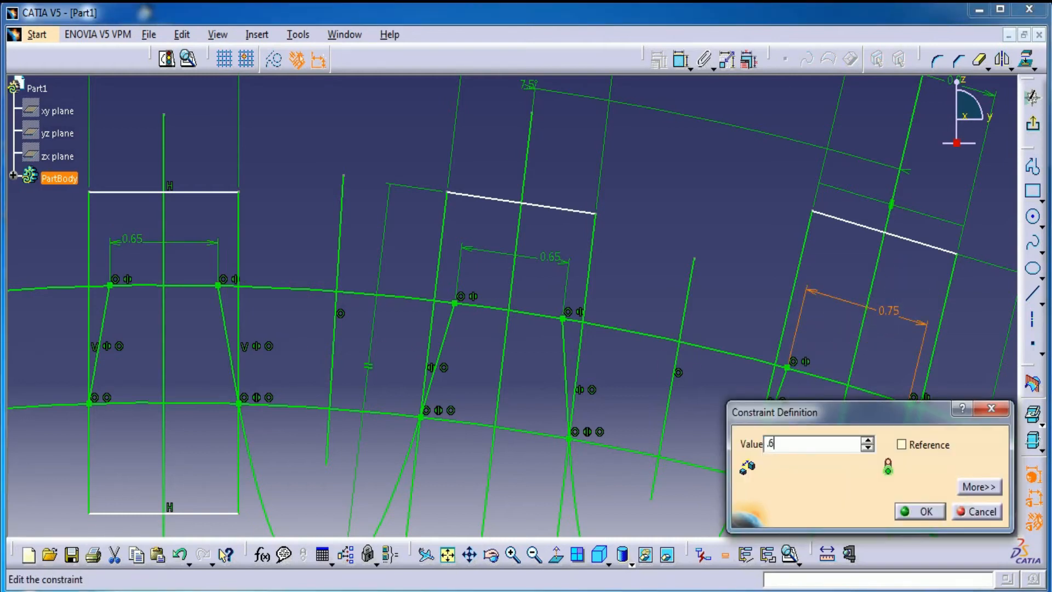
type("5")
key("Return")
Step: Convert the two slanted lines in the gaps between the teeth to construction elements
middle_click_drag(718, 235, 723, 327)
middle_click_drag(880, 305, 850, 306)
left_click(850, 305)
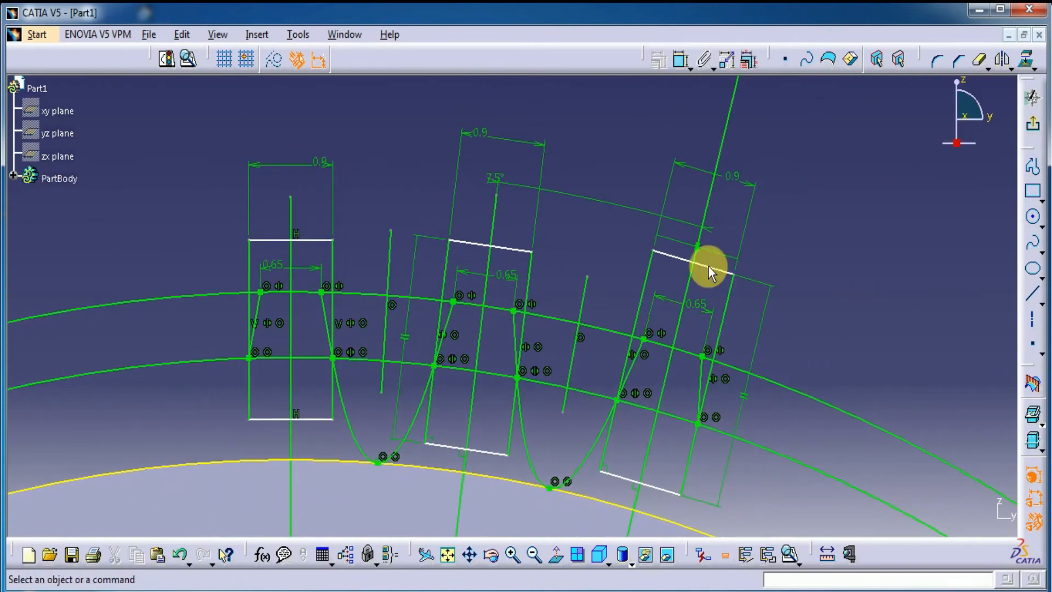
left_click(586, 291)
left_click(389, 252, "ctrl")
left_click(274, 58)
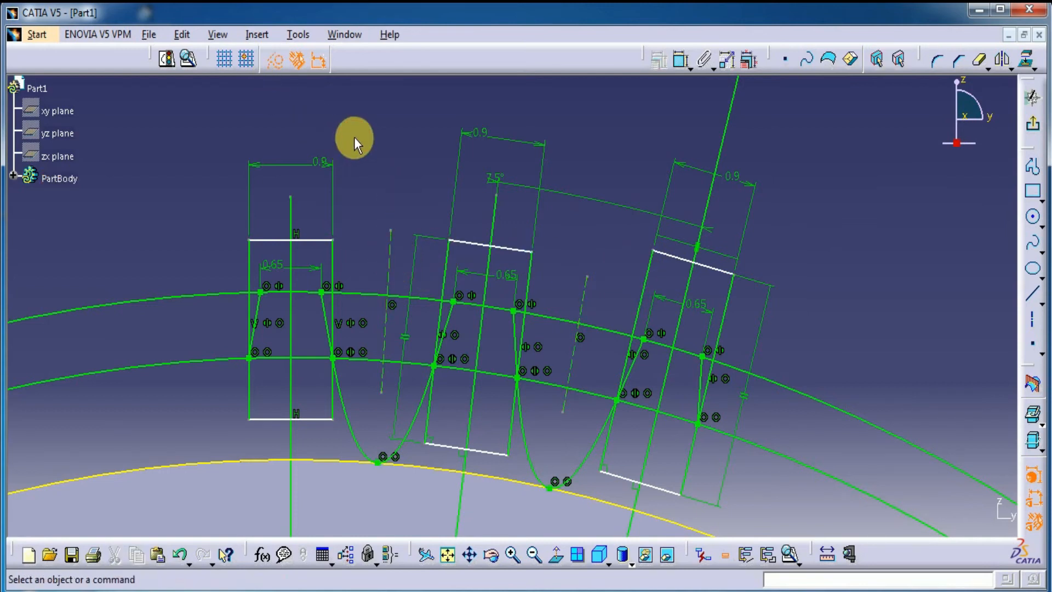
Step: Quick-trim the short outer-circle pieces between the middle tooth's flank tips and the sides of its rectangle
left_click(978, 59)
mouse_move(454, 404)
middle_mouse_down("ctrl")
mouse_move(461, 287)
mouse_move(421, 285)
middle_mouse_up("ctrl")
left_click(283, 288)
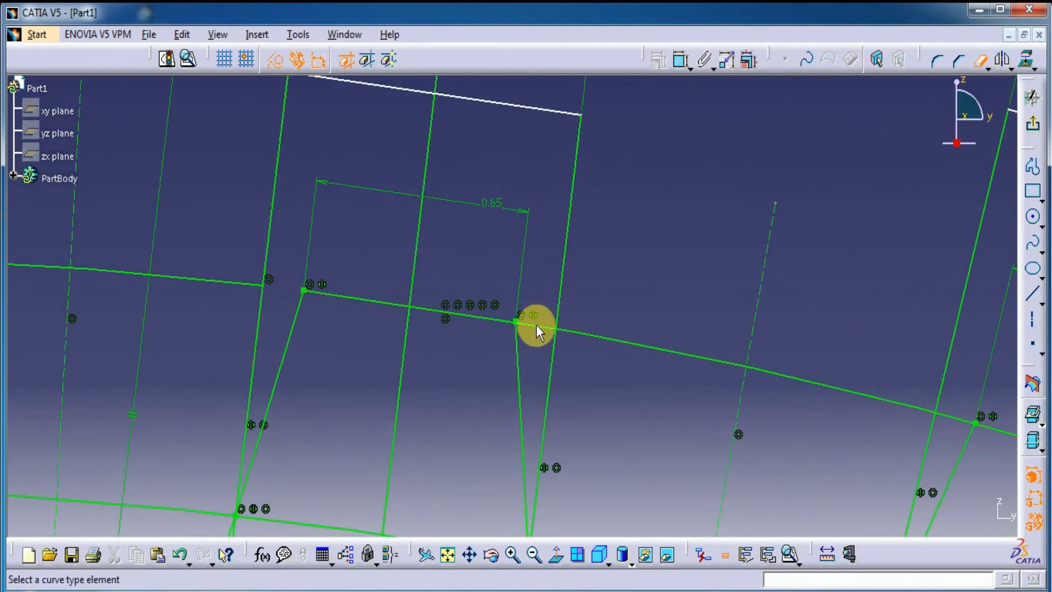
mouse_move(475, 389)
middle_mouse_down("ctrl")
mouse_move(464, 508)
mouse_move(484, 263)
middle_mouse_up("ctrl")
middle_click_drag(399, 356, 388, 446)
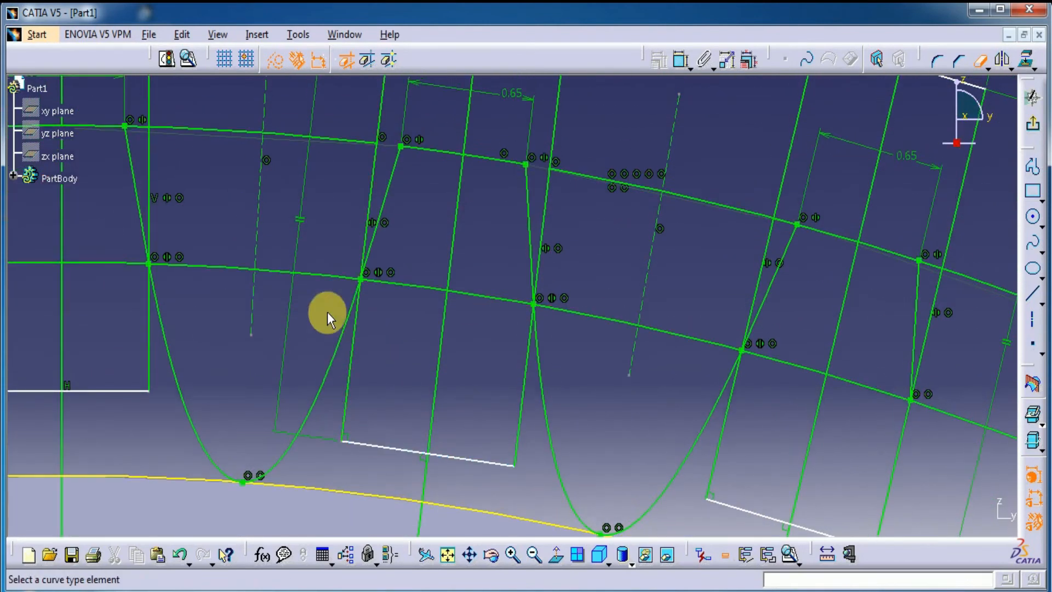
Step: Quick-trim the inner-circle arcs across the middle tooth and out to the construction line in each neighbouring gap
left_click(330, 276)
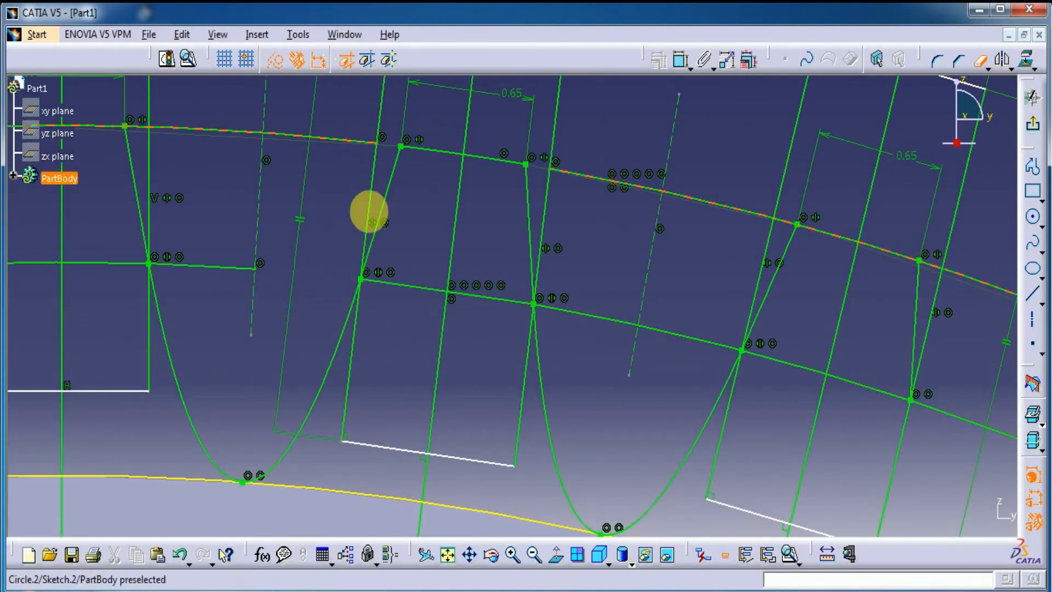
left_click(577, 315)
middle_click_drag(402, 180, 400, 244)
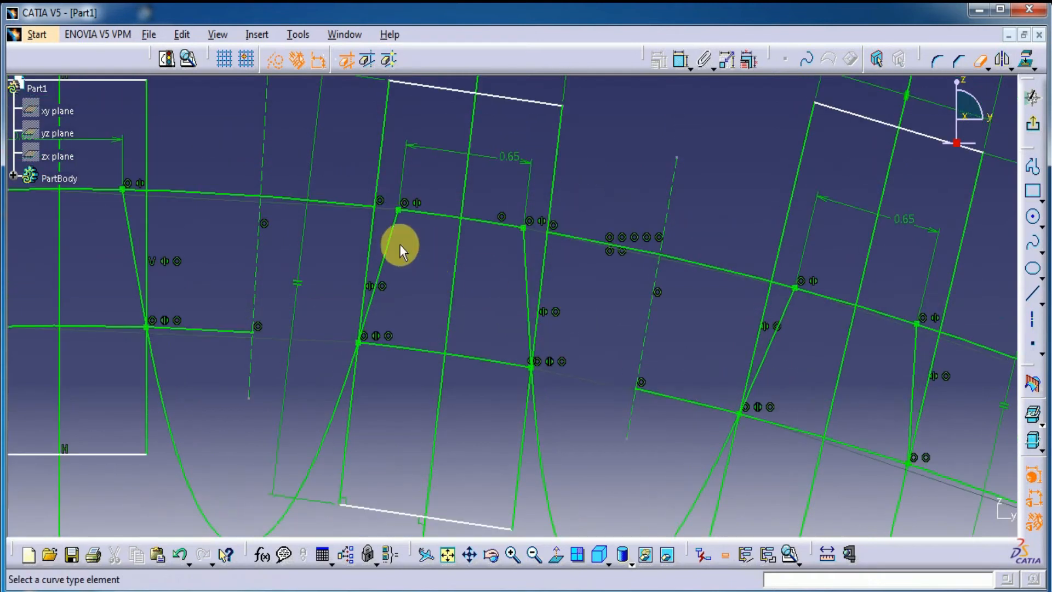
left_click(407, 351)
left_click(491, 372)
Step: Quick-trim the middle rectangle's bottom edge, its remaining lower side and the centre line's section inside the tooth
mouse_move(474, 383)
middle_mouse_down()
mouse_move(486, 418)
mouse_move(394, 437)
middle_mouse_up()
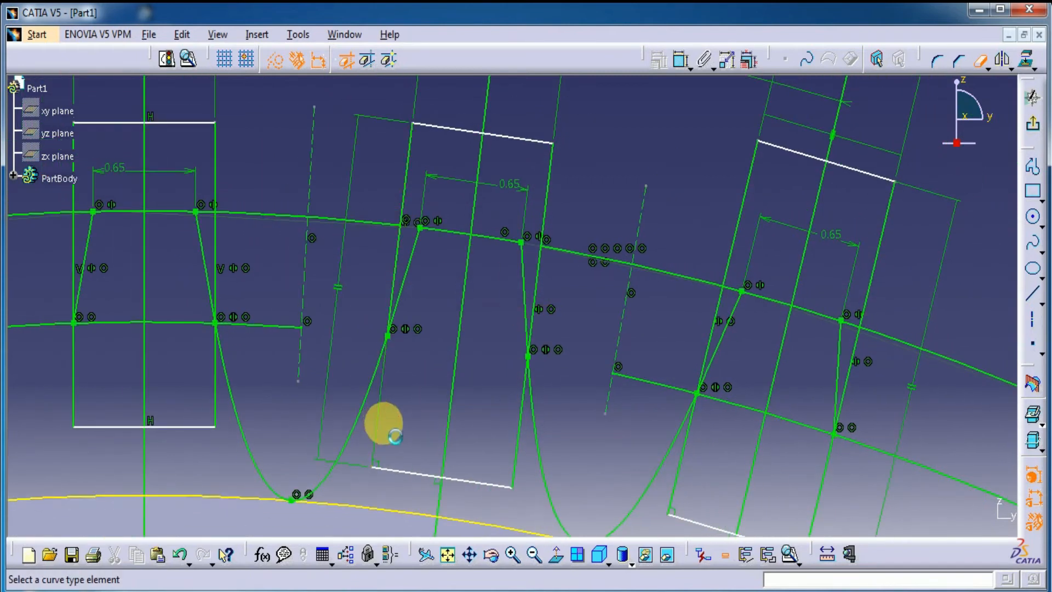
left_click(399, 467)
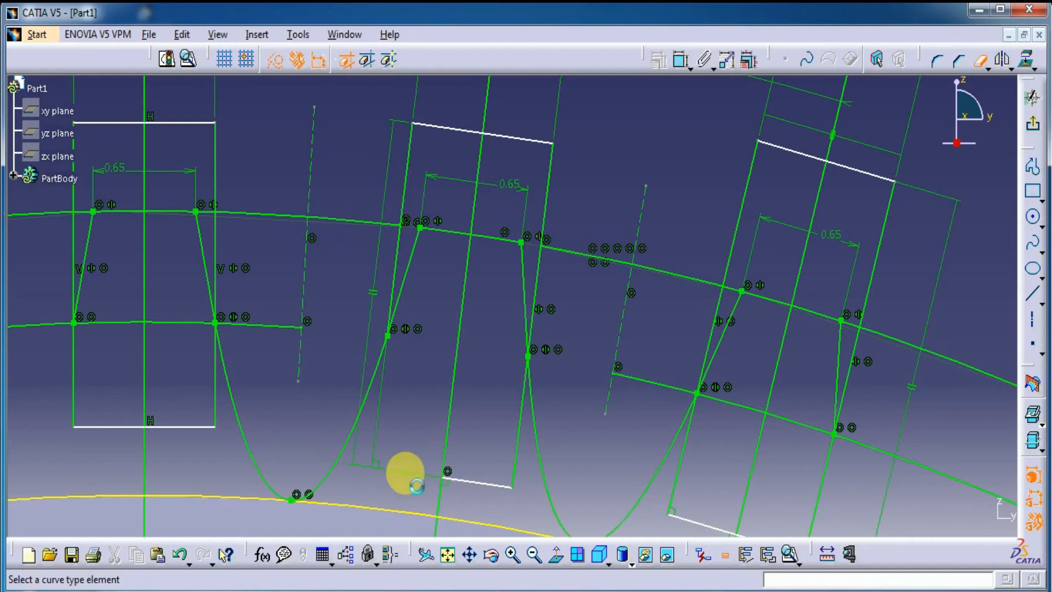
left_click(519, 465)
left_click(482, 483)
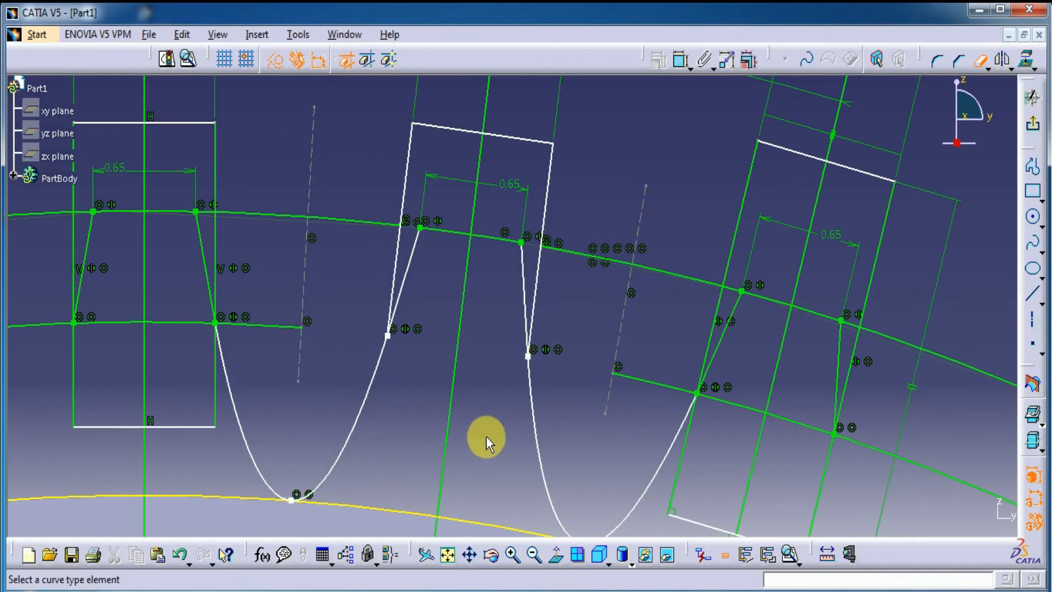
left_click(449, 425)
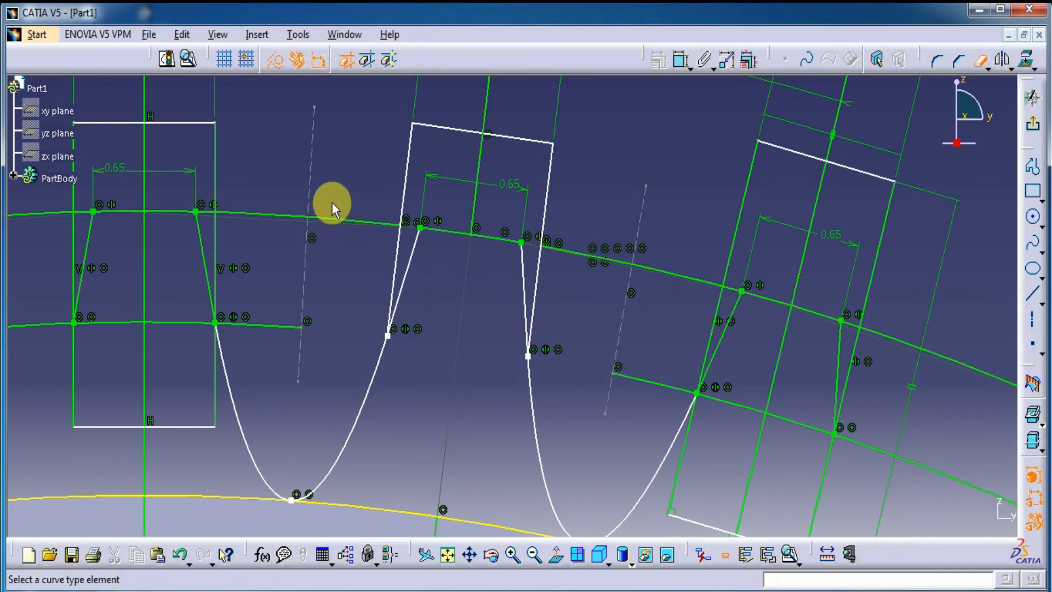
Step: Delete the remaining side and top edges of the middle tooth's rectangle
middle_click_drag(378, 132, 379, 262)
left_click(974, 63)
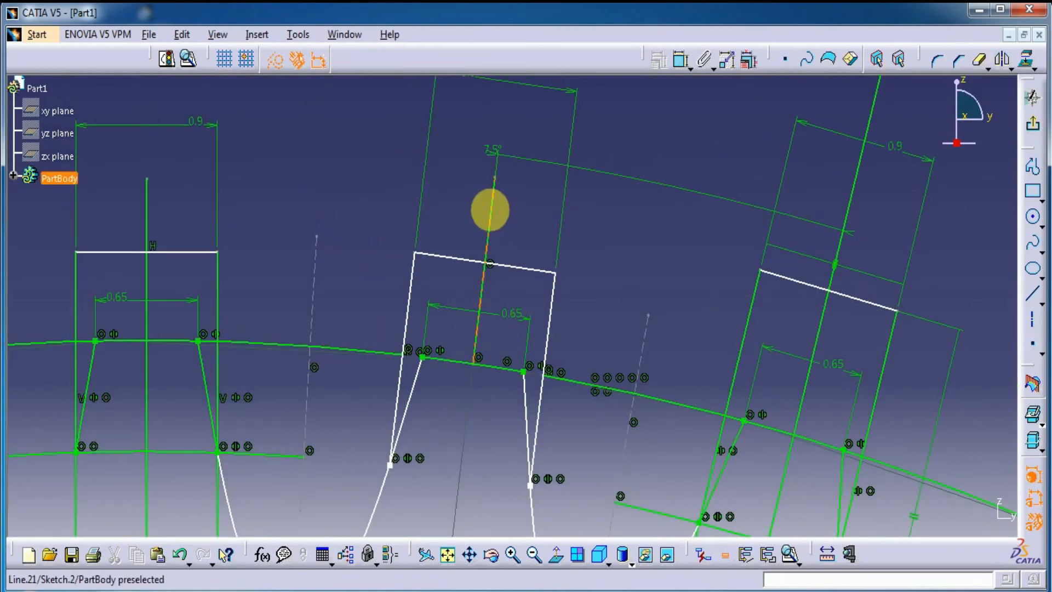
left_click(490, 207)
mouse_move(340, 249)
middle_mouse_down()
mouse_move(340, 294)
mouse_move(389, 376)
middle_mouse_up()
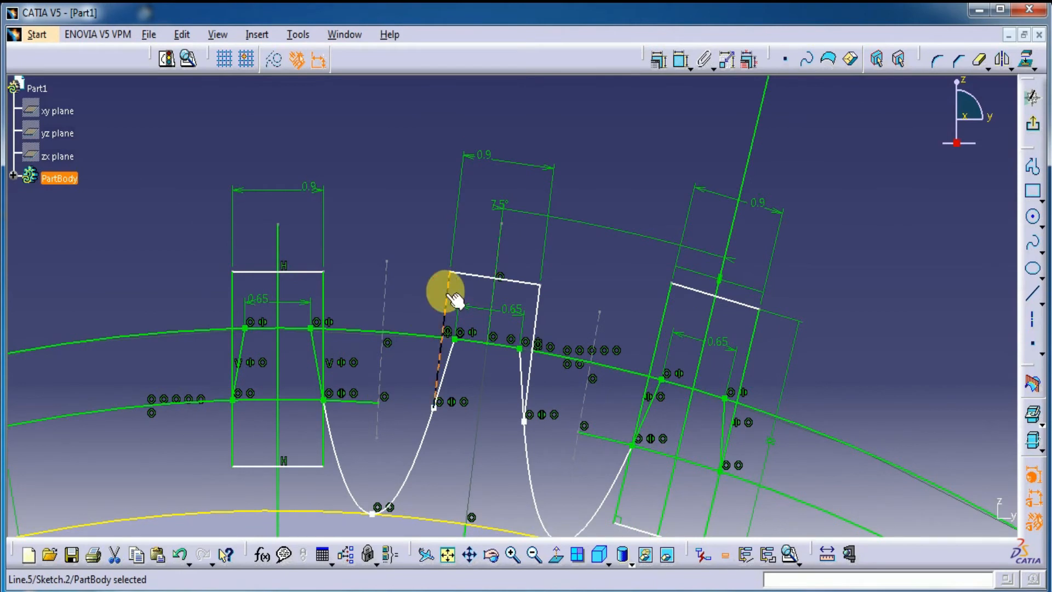
key("Delete")
left_click(464, 269)
key("Delete")
left_click(535, 306)
key("Delete")
Step: Delete the leftover outer-circle and inner-circle arcs beside the middle tooth, keeping its tip arc
left_click(427, 344)
key("Delete")
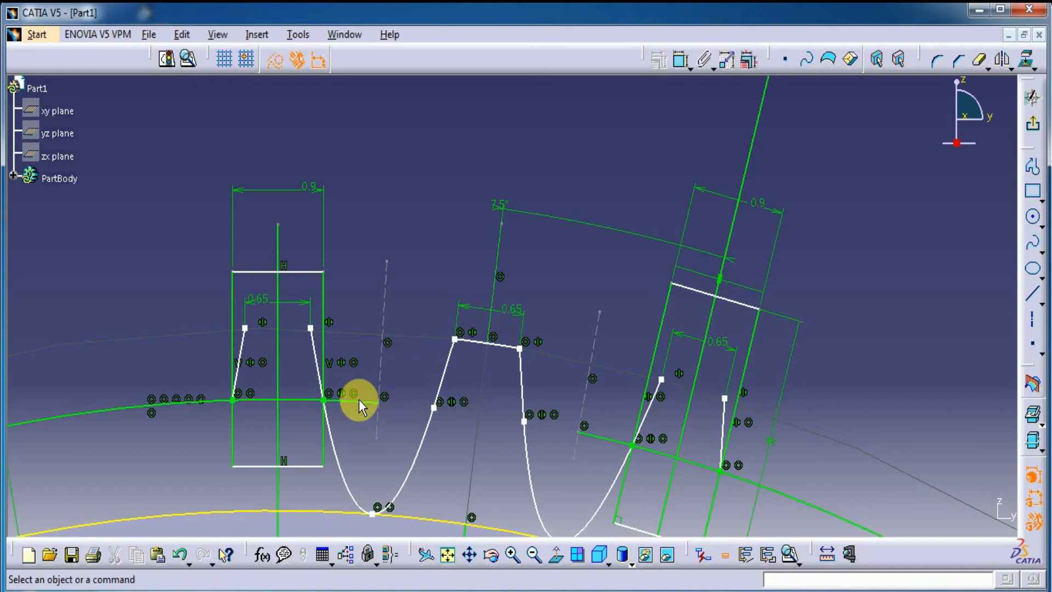
left_click(359, 400)
key("Delete")
middle_click_drag(352, 406, 330, 335)
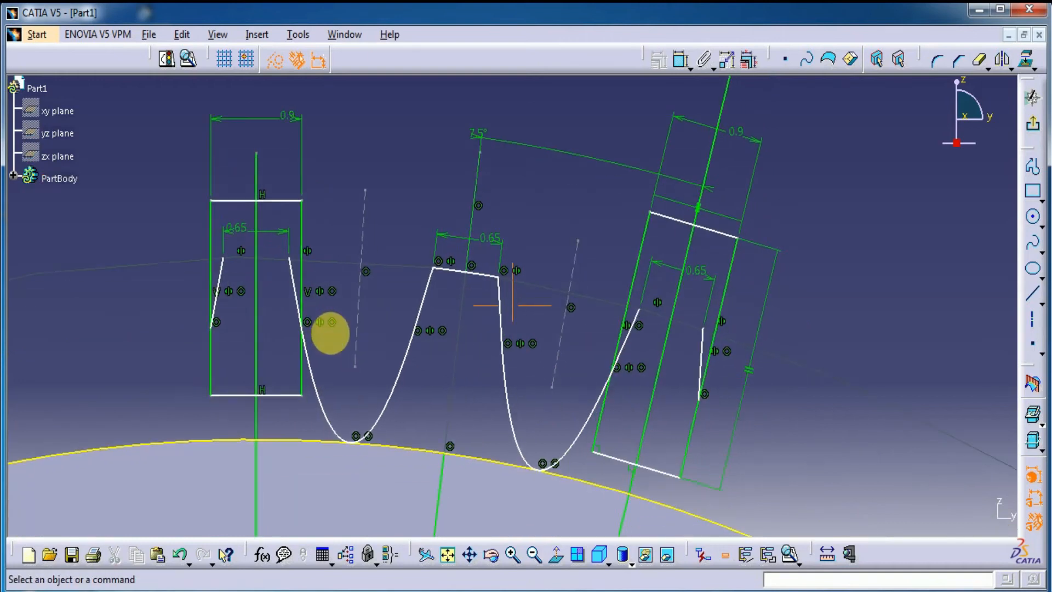
Step: Quick-trim the halves of both root splines that belong to the upright and farthest teeth, up to the splines' lowest points
left_click(978, 60)
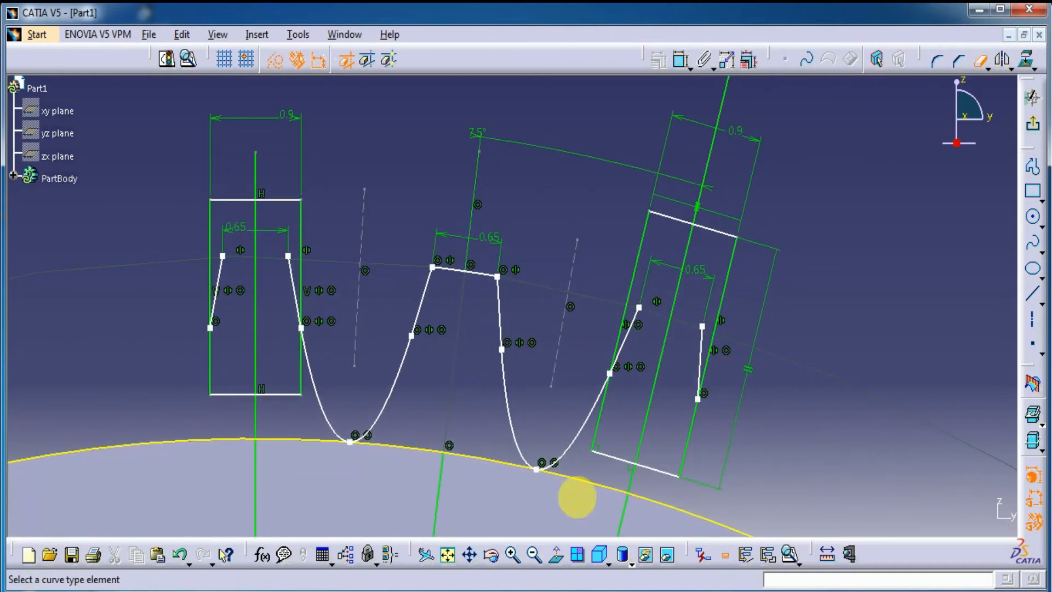
left_click(573, 438)
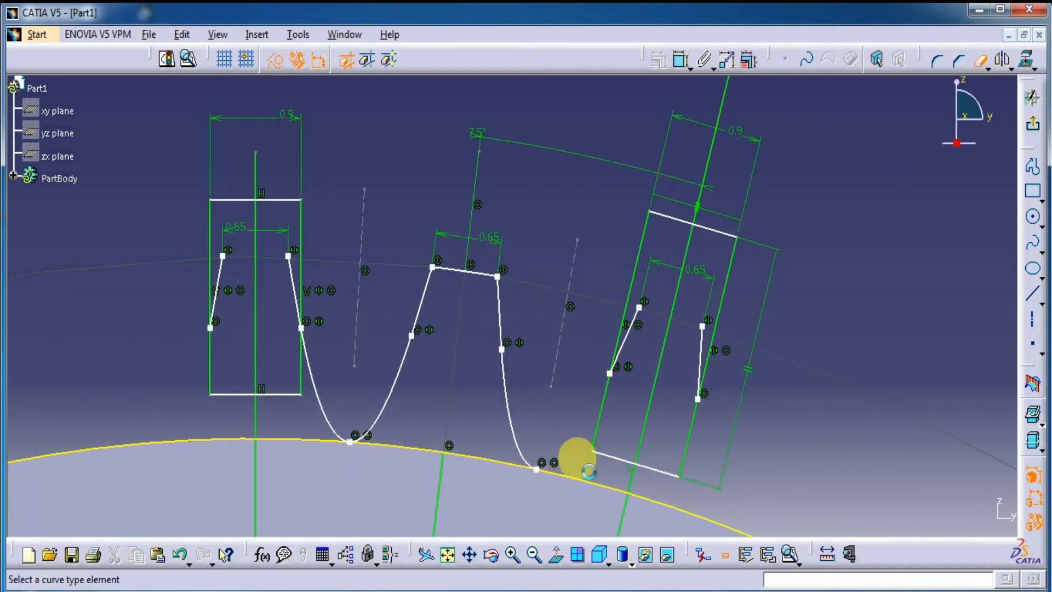
left_click(326, 409)
middle_click_drag(335, 387, 343, 413)
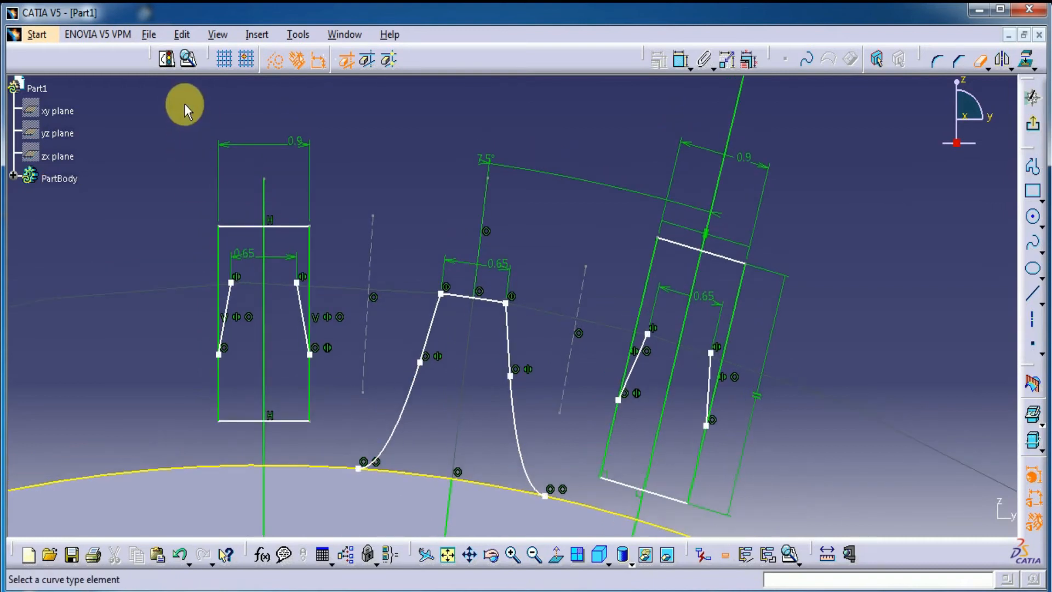
Step: Try to delete the upright tooth's whole rectangle, flanks, centre line and dimensions in one selection, and undo the deletion
left_click(978, 65)
mouse_move(181, 117)
left_mouse_down()
mouse_move(341, 347)
mouse_move(335, 432)
left_mouse_up()
key("Delete")
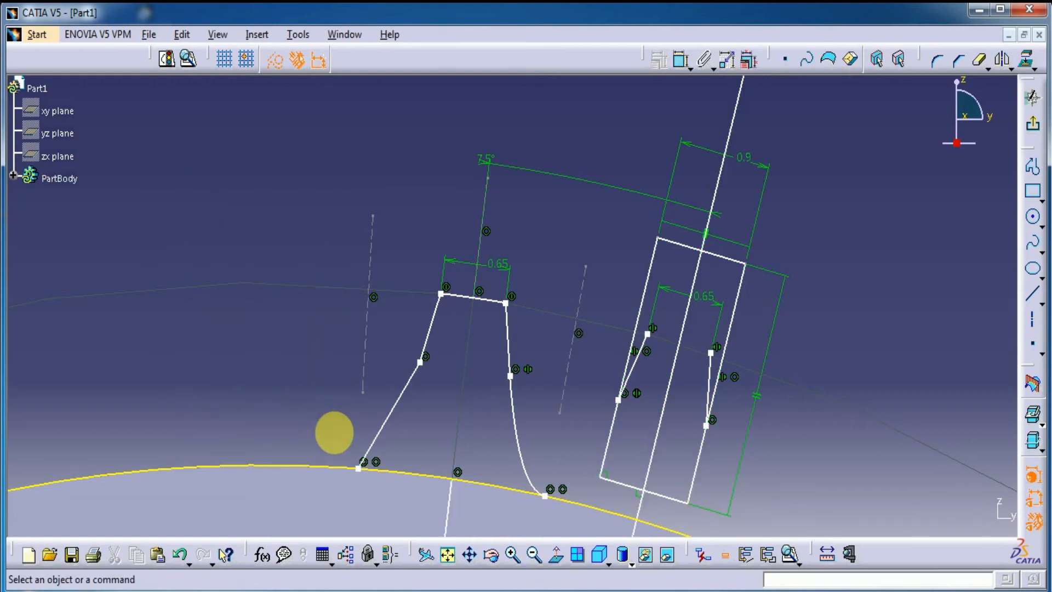
left_click(180, 555)
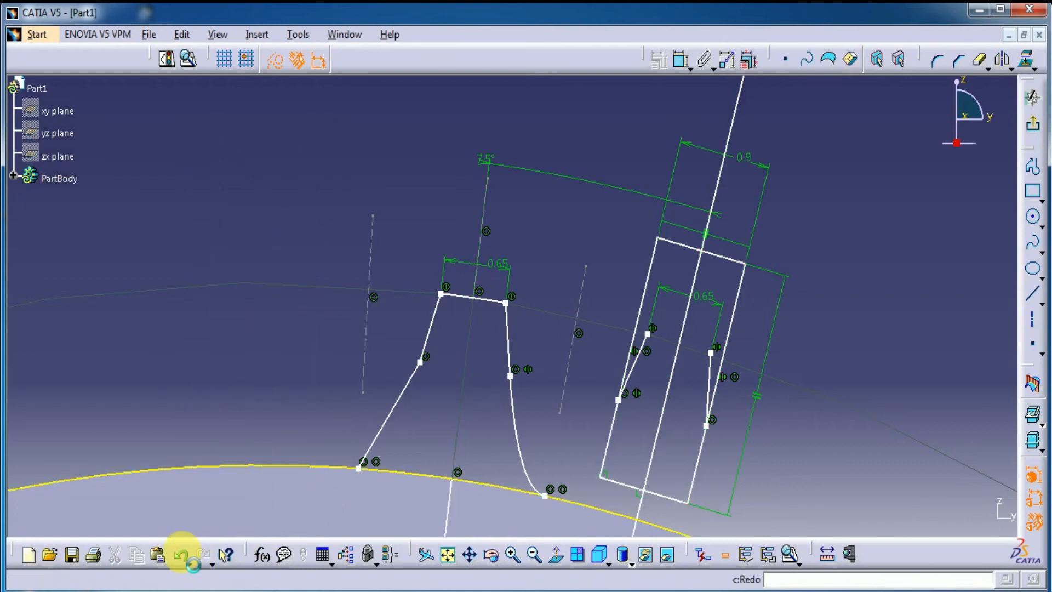
left_click(324, 360)
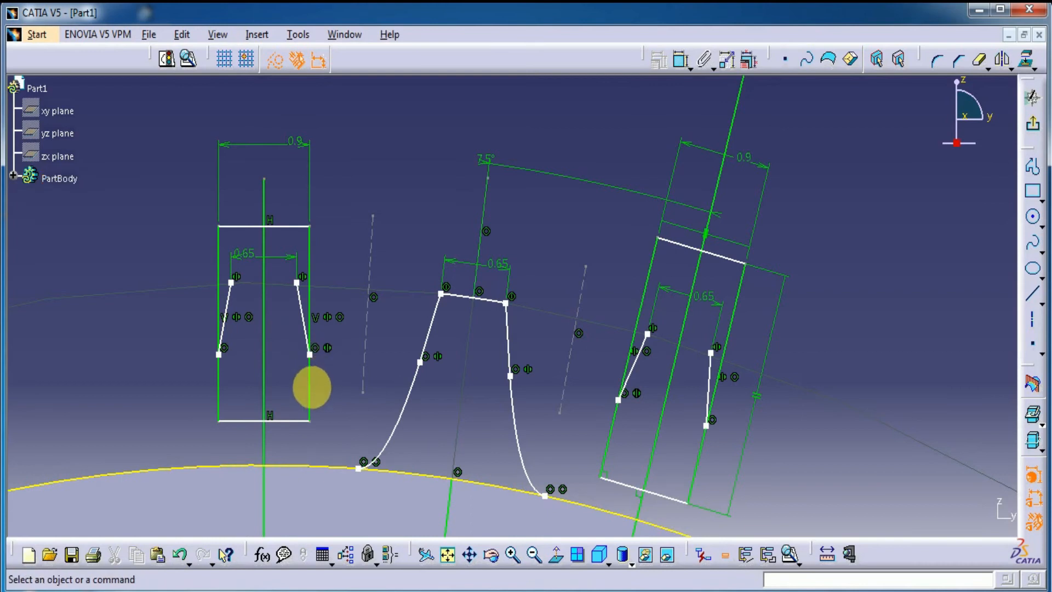
Step: Delete the upright tooth's flank lines, rectangle edges and centre line together with their dimensions
left_click(219, 378, "ctrl")
left_click(227, 305, "ctrl")
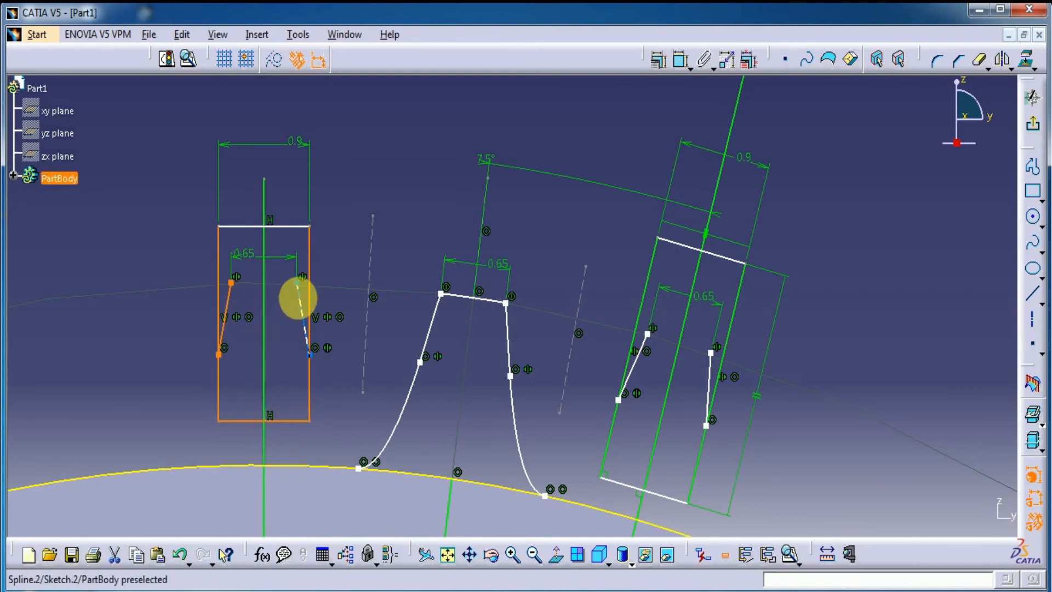
key("Delete")
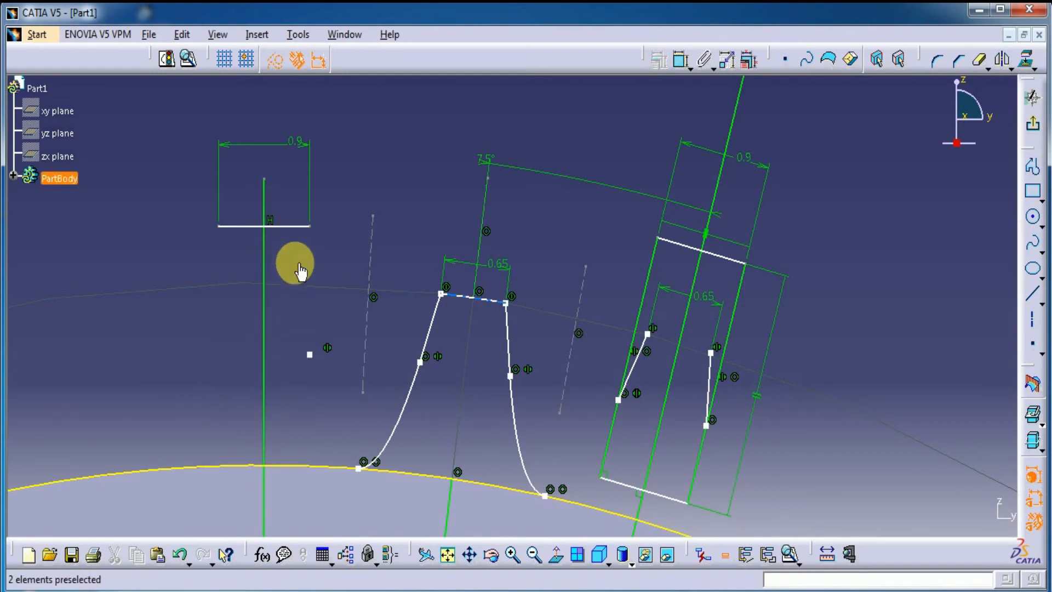
mouse_move(195, 121)
left_mouse_down()
mouse_move(317, 205)
mouse_move(351, 278)
left_mouse_up()
key("Delete")
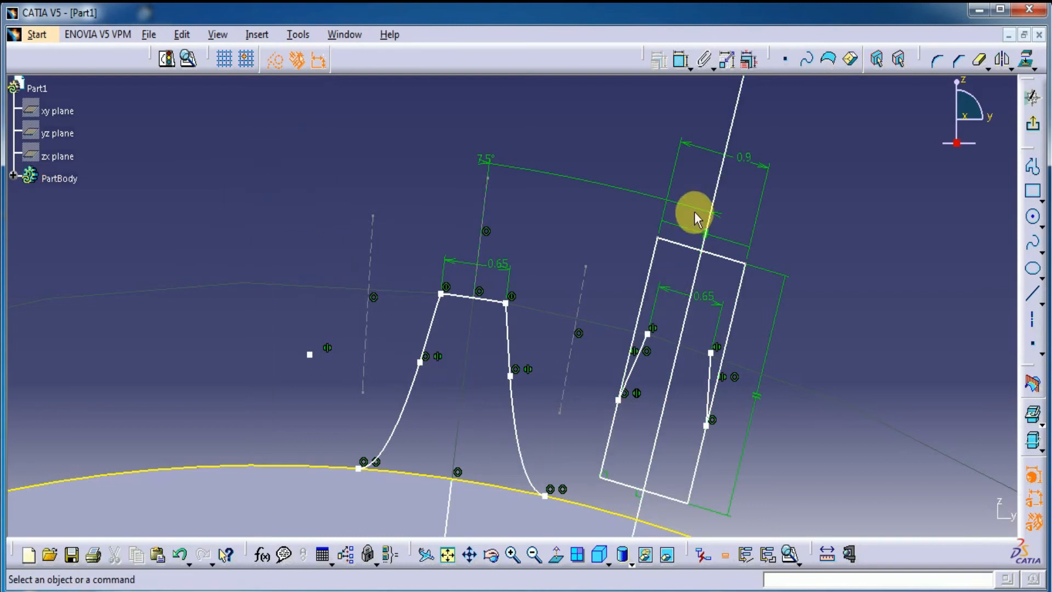
Step: Delete most of the farthest tooth's rectangle with its outer flank and dimensions, plus its inclined centre line
left_click_drag(638, 125, 730, 418)
key("Delete")
left_click_drag(744, 201, 623, 362)
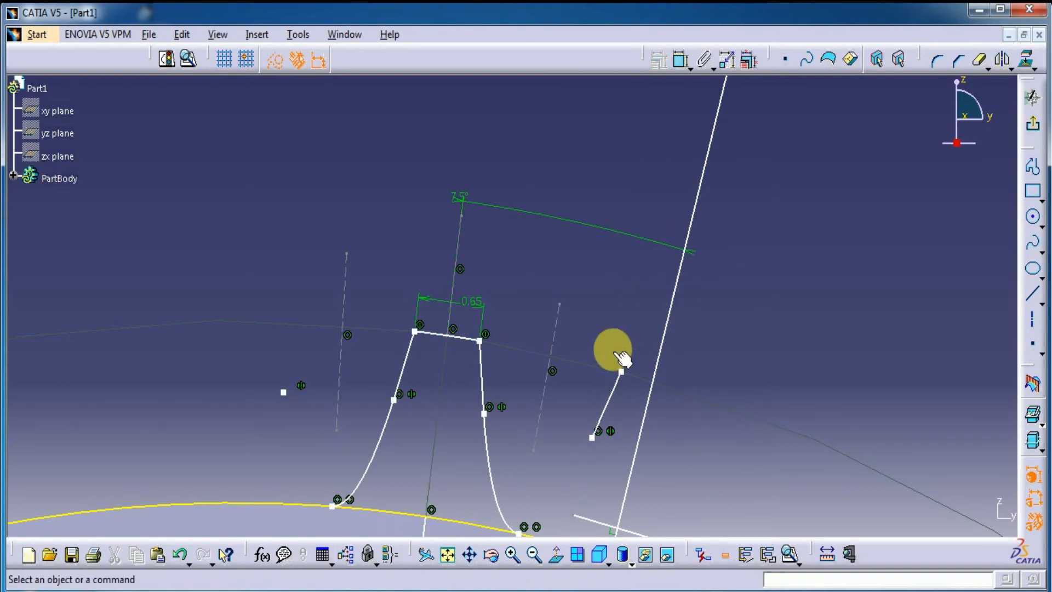
left_click(659, 364)
key("Delete")
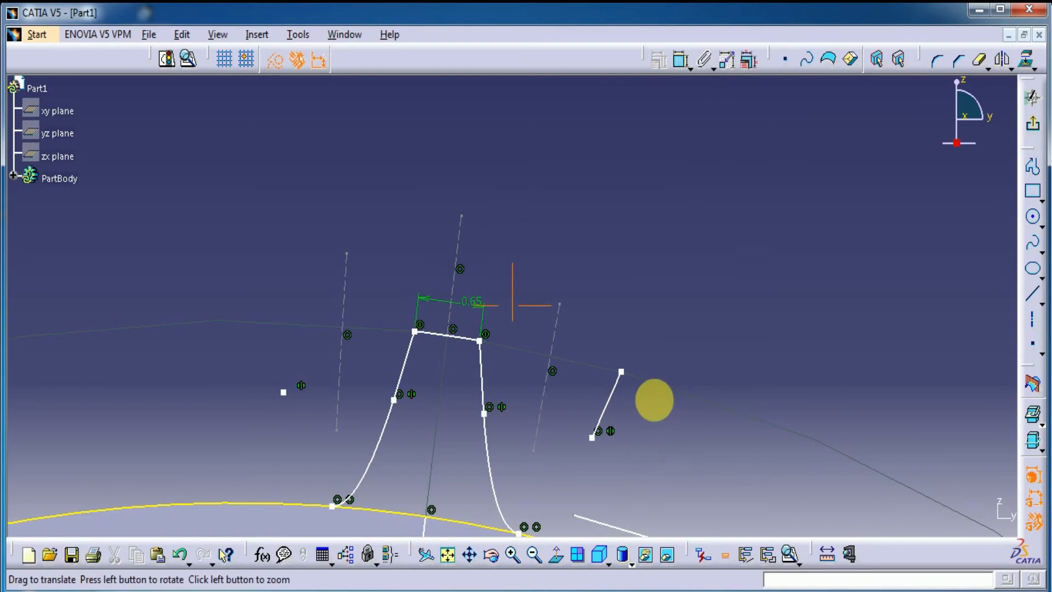
Step: Delete the farthest tooth's leftover flank line and the bottom edge of its rectangle
middle_click_drag(653, 399, 595, 306)
left_click(549, 308)
key("Delete")
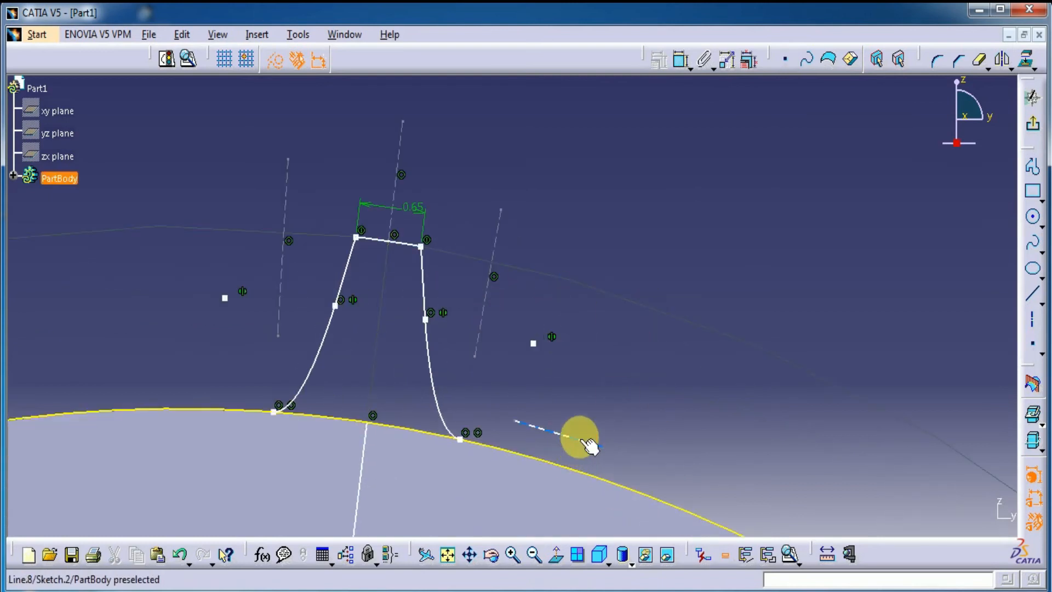
left_click(589, 444)
key("Delete")
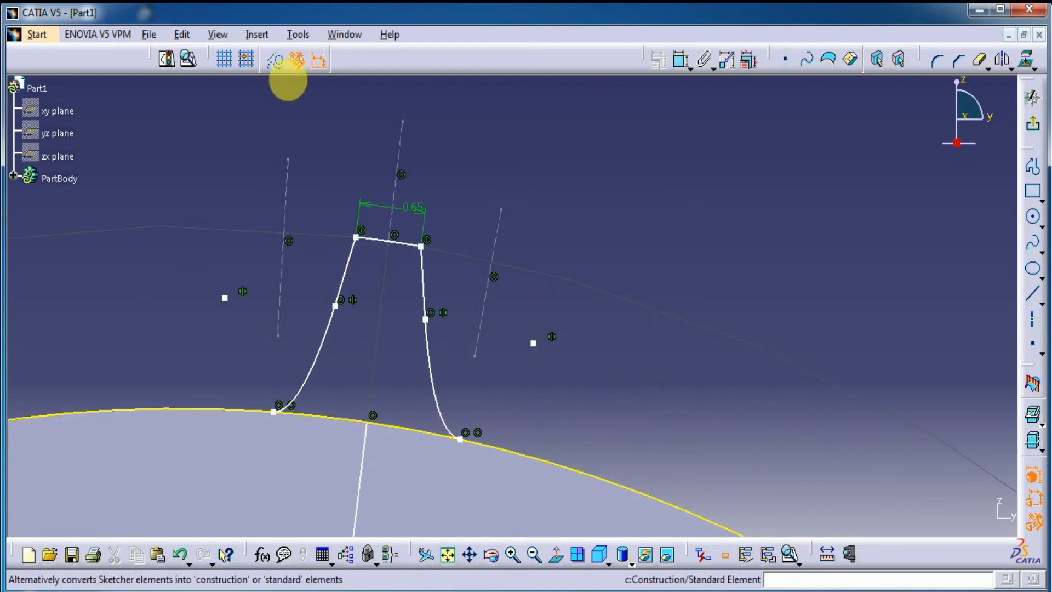
Step: Convert the two leftover spline control points on either side of the middle tooth into construction elements
left_click(533, 343)
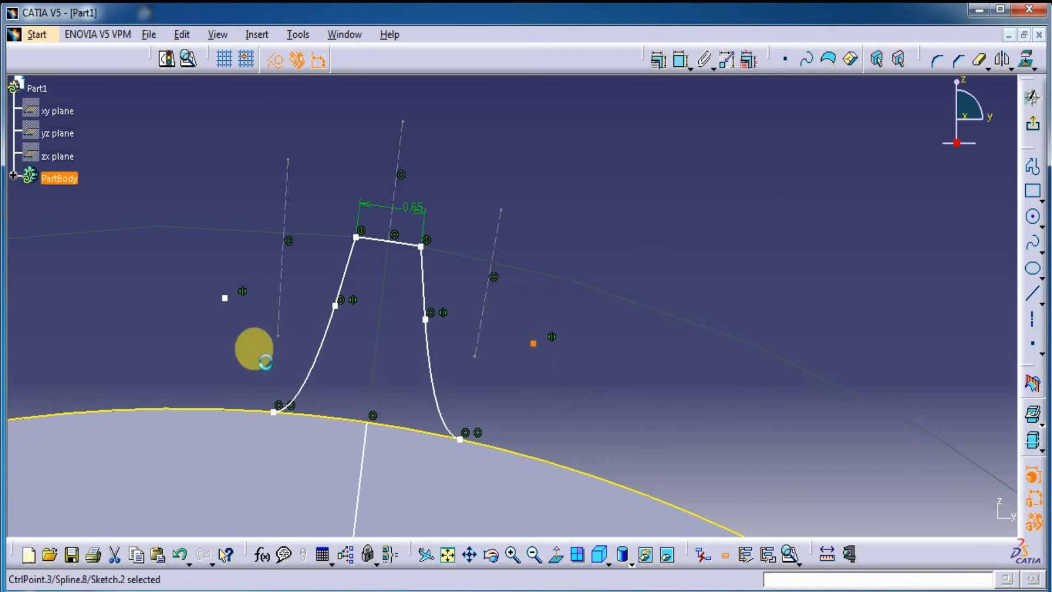
left_click(274, 60)
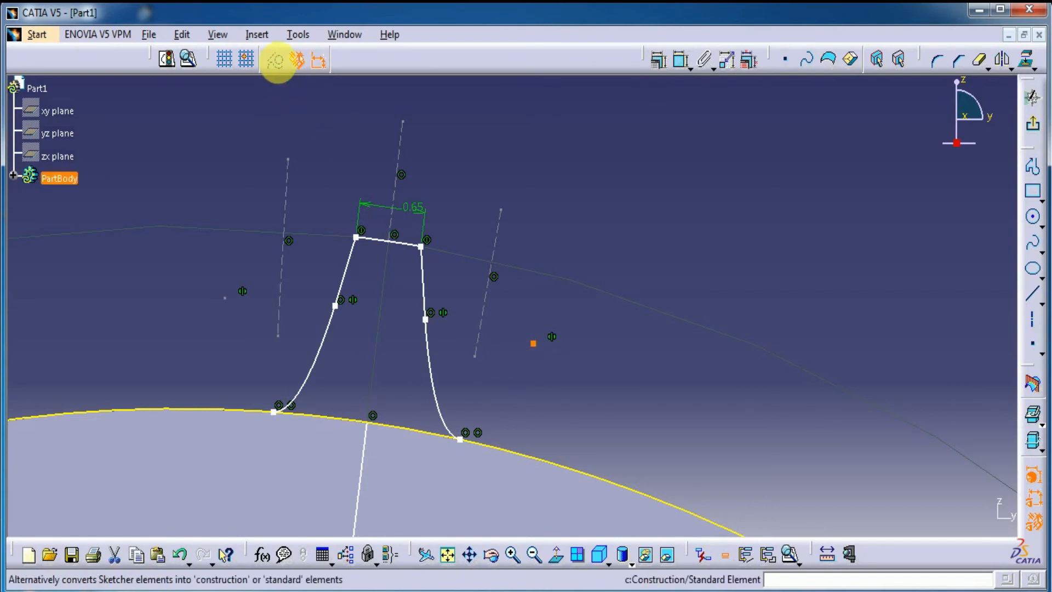
left_click(274, 60)
mouse_move(593, 226)
middle_mouse_down()
mouse_move(594, 268)
mouse_move(646, 356)
mouse_move(627, 303)
mouse_move(661, 282)
middle_mouse_up()
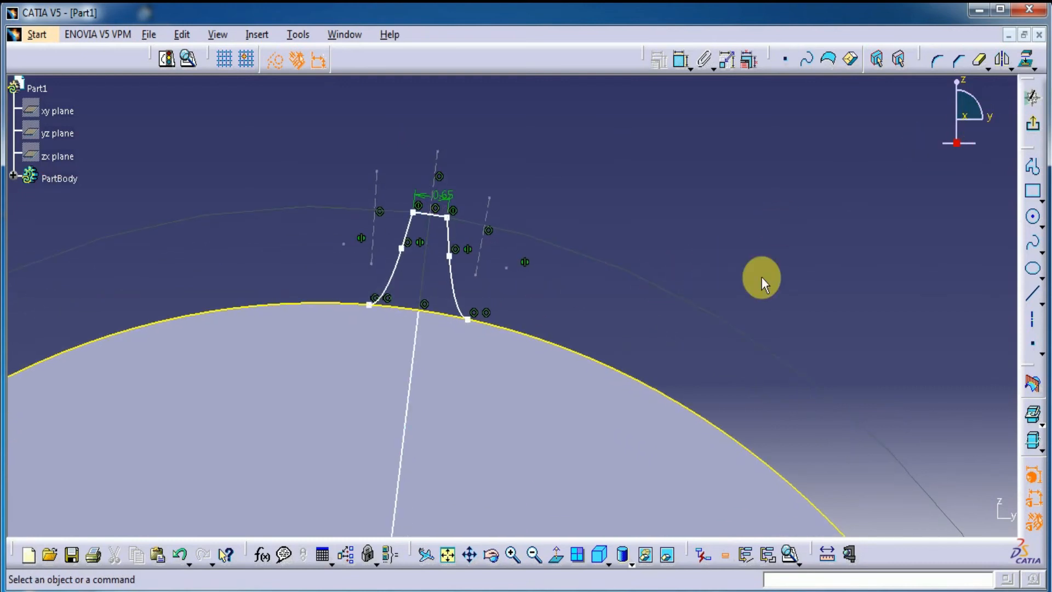
Step: Quick-trim the projected disc circle outside the tooth, keeping the root arc between the flanks as a standard element
left_click(979, 58)
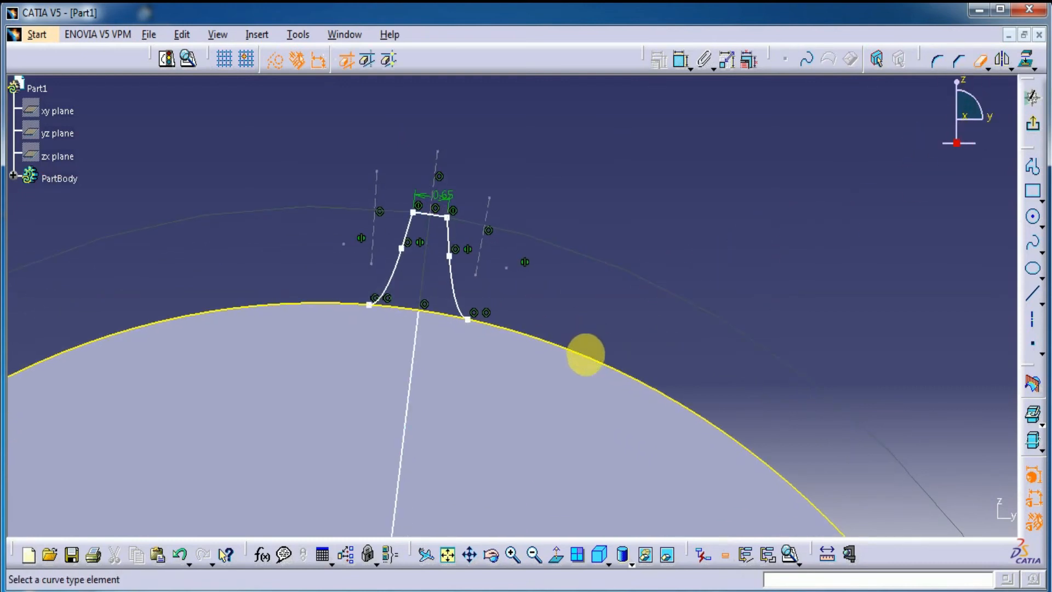
left_click(585, 354)
mouse_move(617, 292)
middle_mouse_down()
mouse_move(608, 150)
mouse_move(641, 246)
middle_mouse_up()
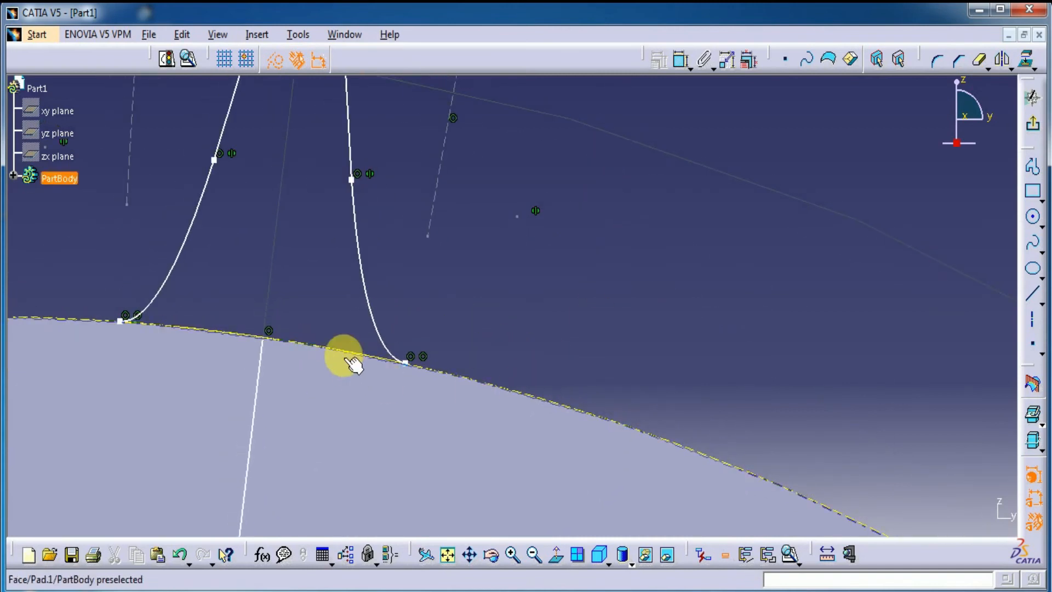
left_click(273, 60)
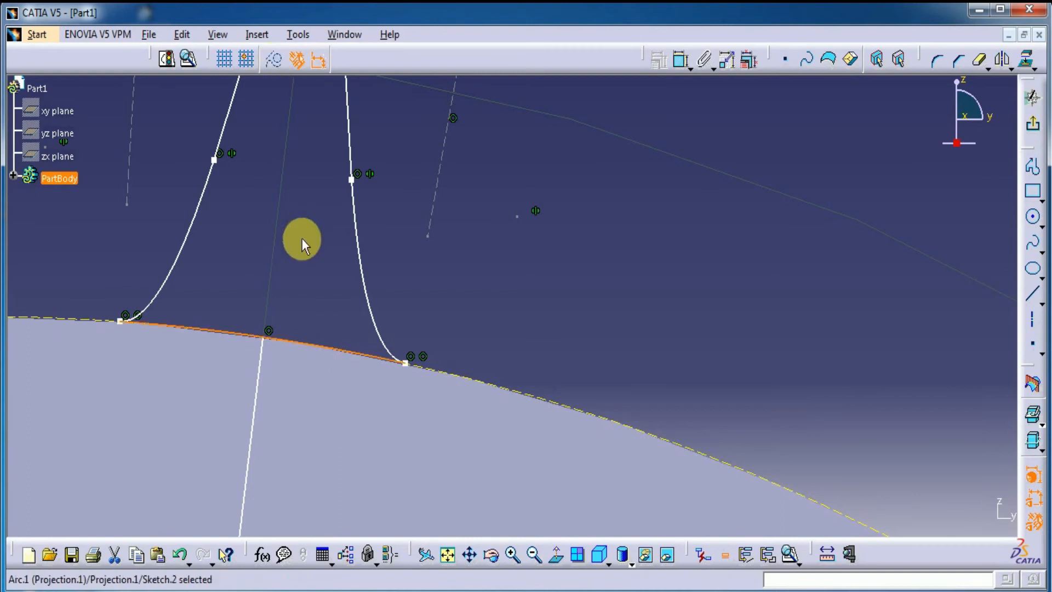
mouse_move(576, 370)
middle_mouse_down()
mouse_move(578, 477)
mouse_move(593, 475)
middle_mouse_up()
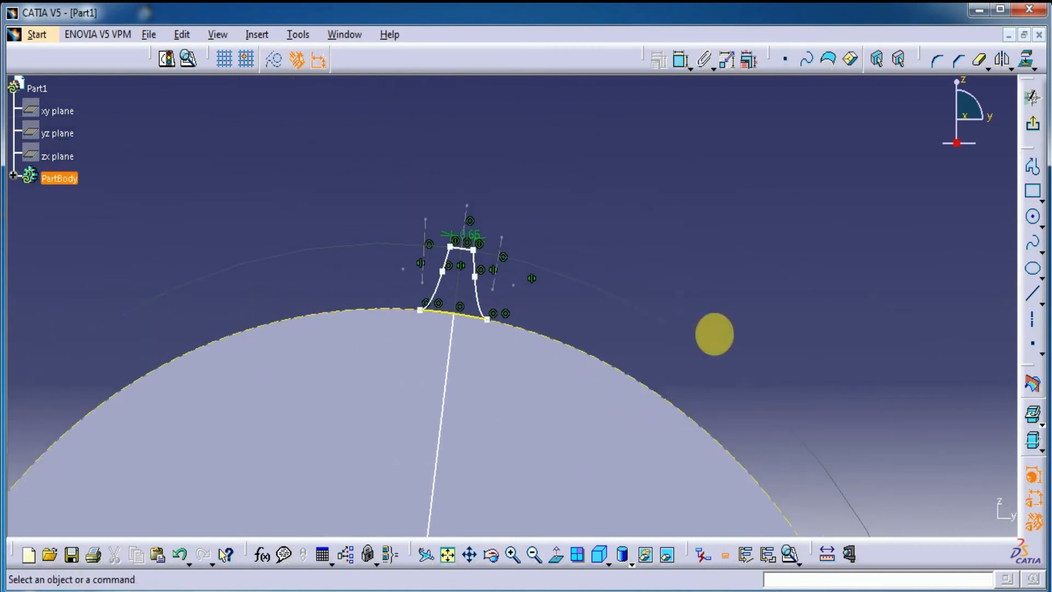
middle_click_drag(714, 333, 717, 284)
Step: Run Sketch Analysis on the tooth sketch and erase the isolated centre line, Line.2
left_click(188, 59)
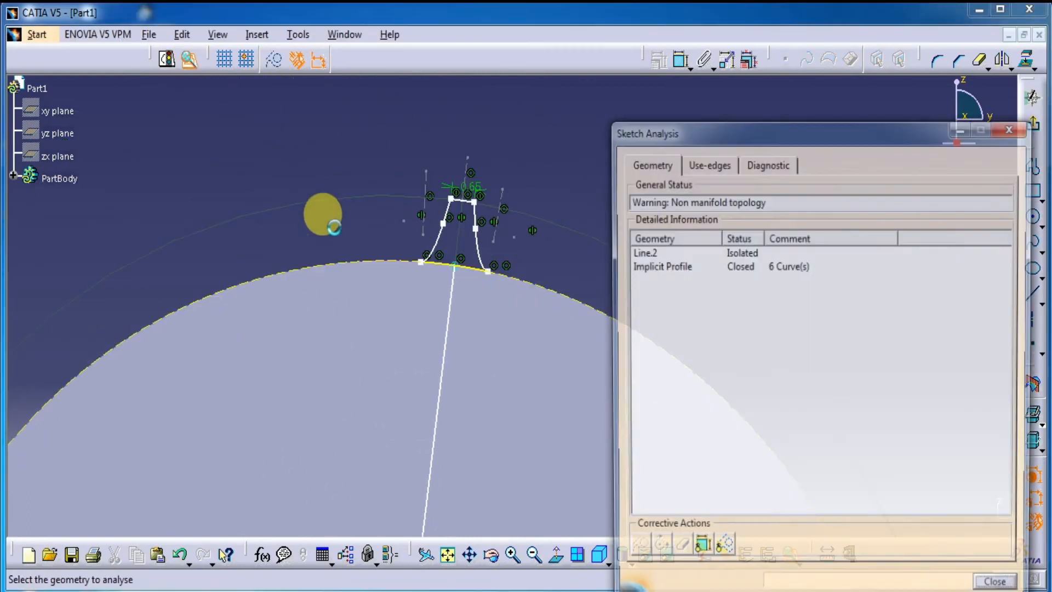
left_click(740, 267)
left_click(737, 252)
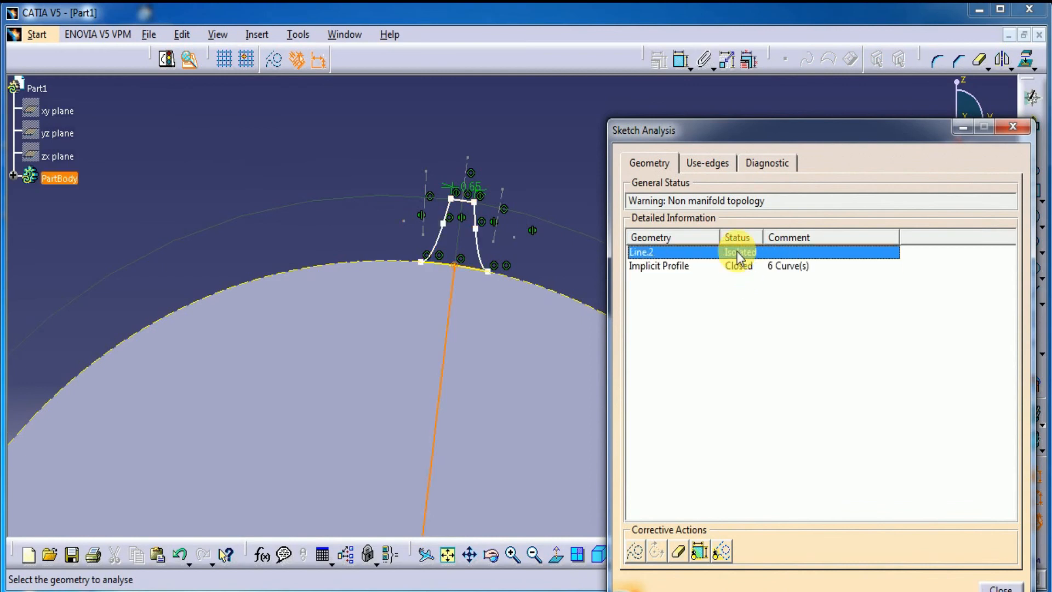
left_click(680, 552)
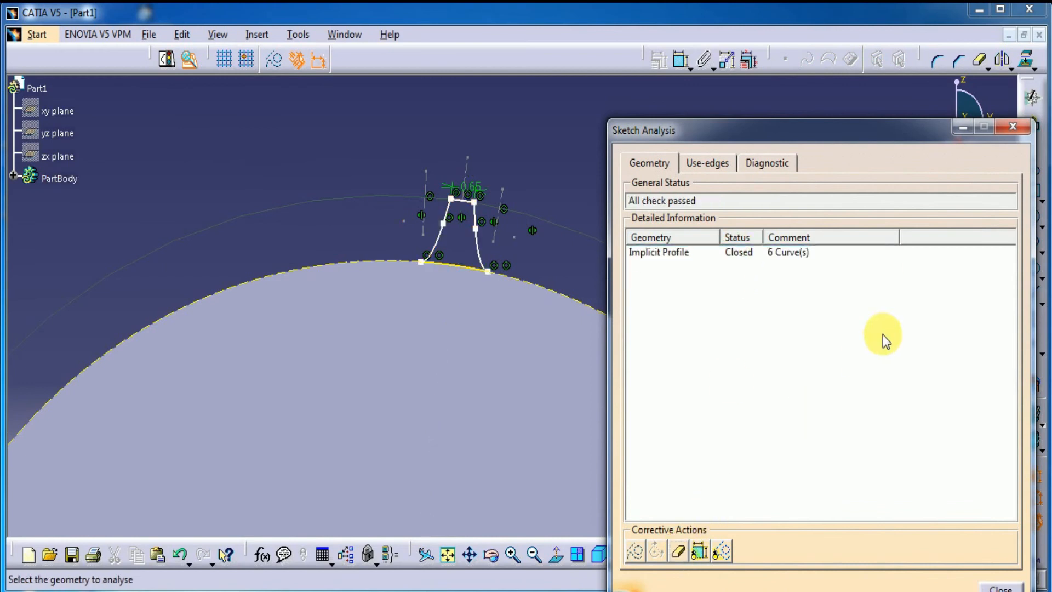
left_click(998, 586)
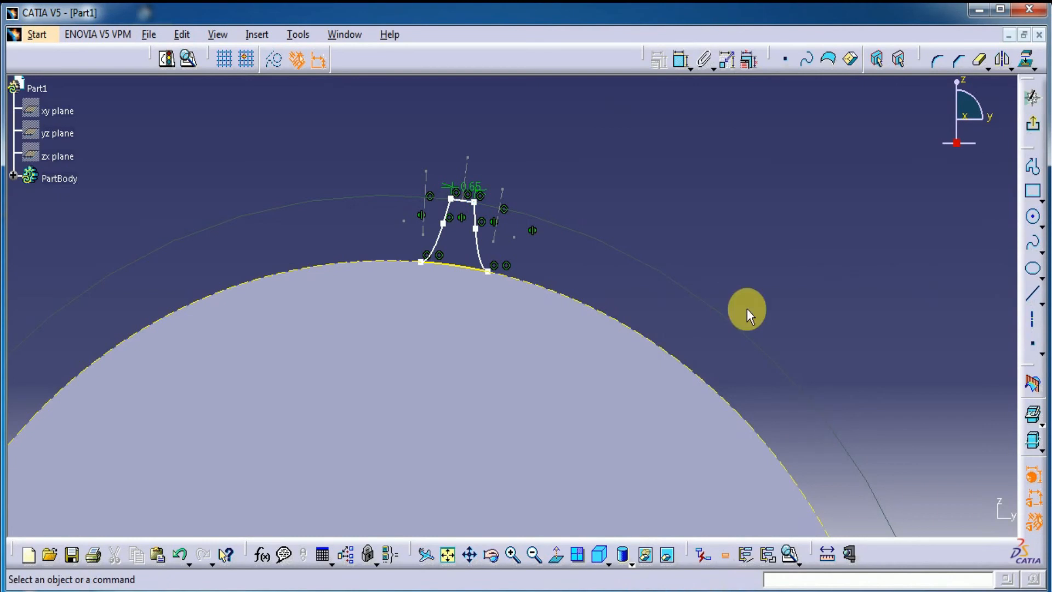
Step: Exit the sketch and pad the tooth profile with a length of 2.5 mm and mirrored extent
left_click(1034, 125)
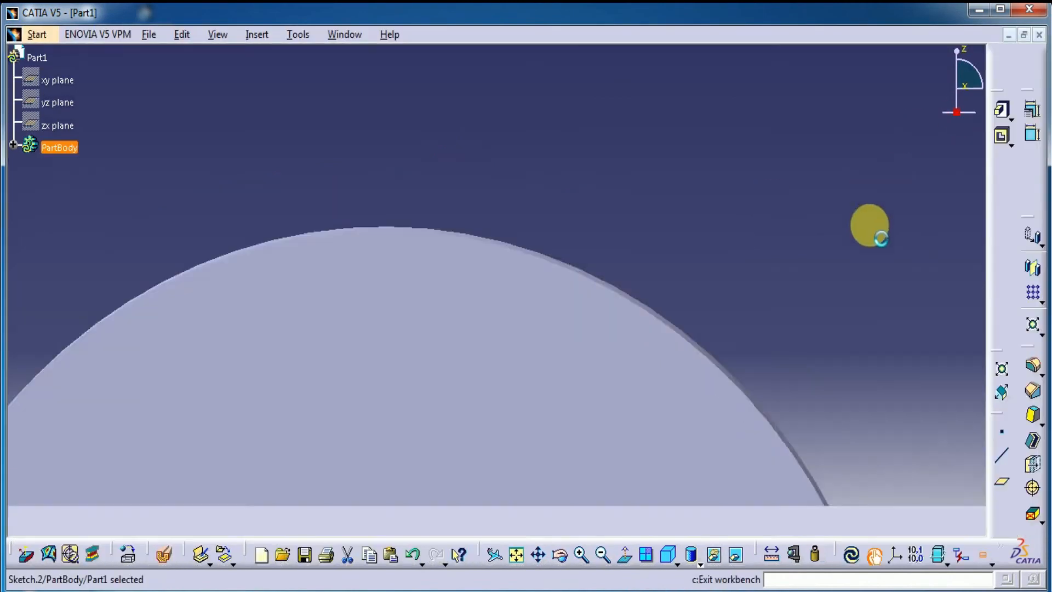
left_click(1003, 111)
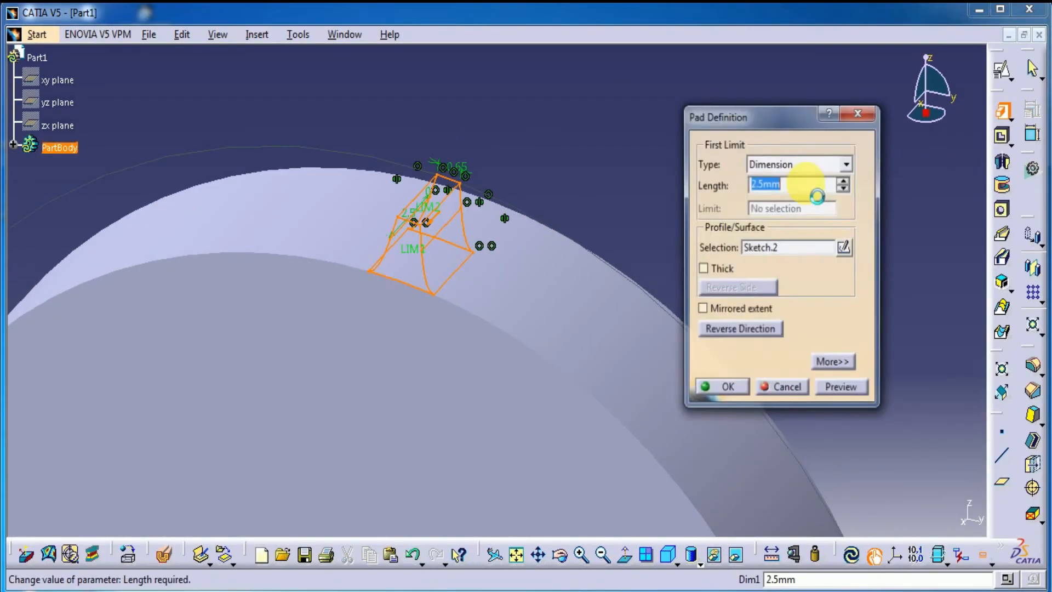
left_click(757, 310)
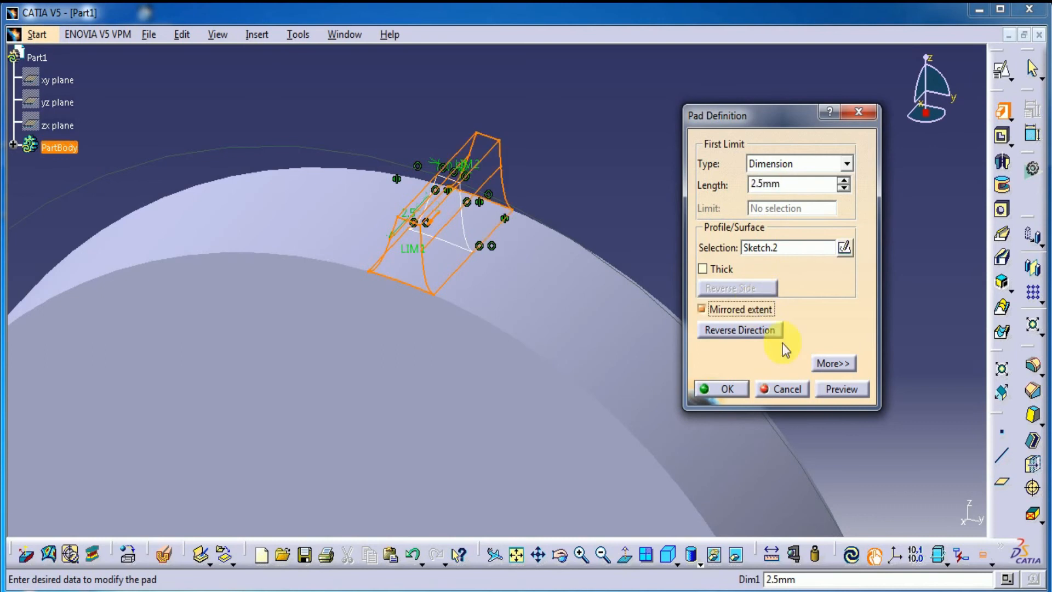
left_click(837, 389)
left_click(726, 388)
middle_click_drag(668, 217, 676, 384, "ctrl")
middle_click_drag(676, 383, 672, 320)
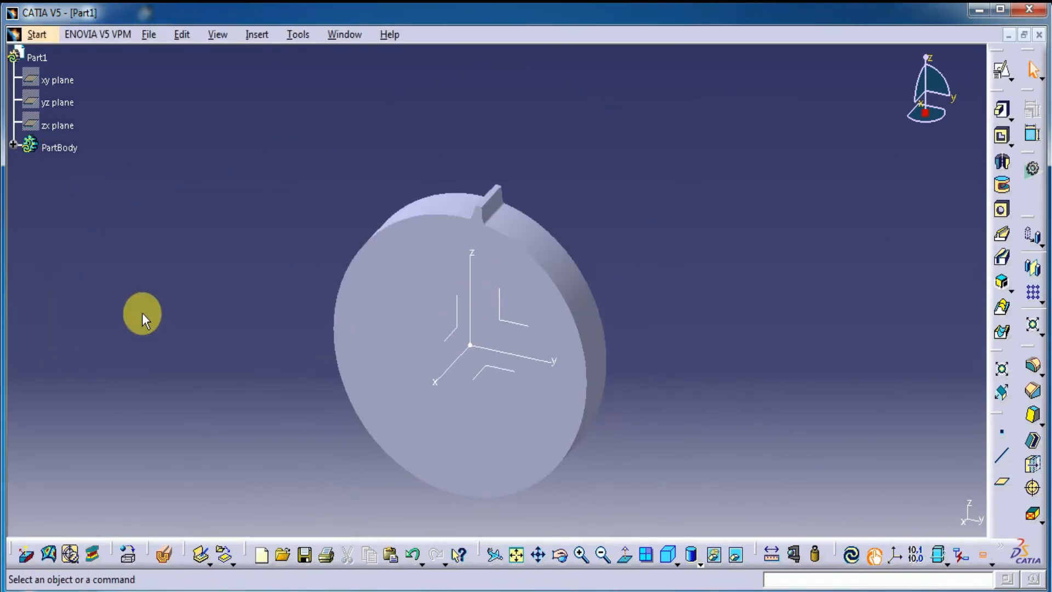
Step: Create a circular pattern of Pad.2 as a complete crown with 48 instances about the absolute axis system's x axis
left_click(13, 145)
left_click(67, 236)
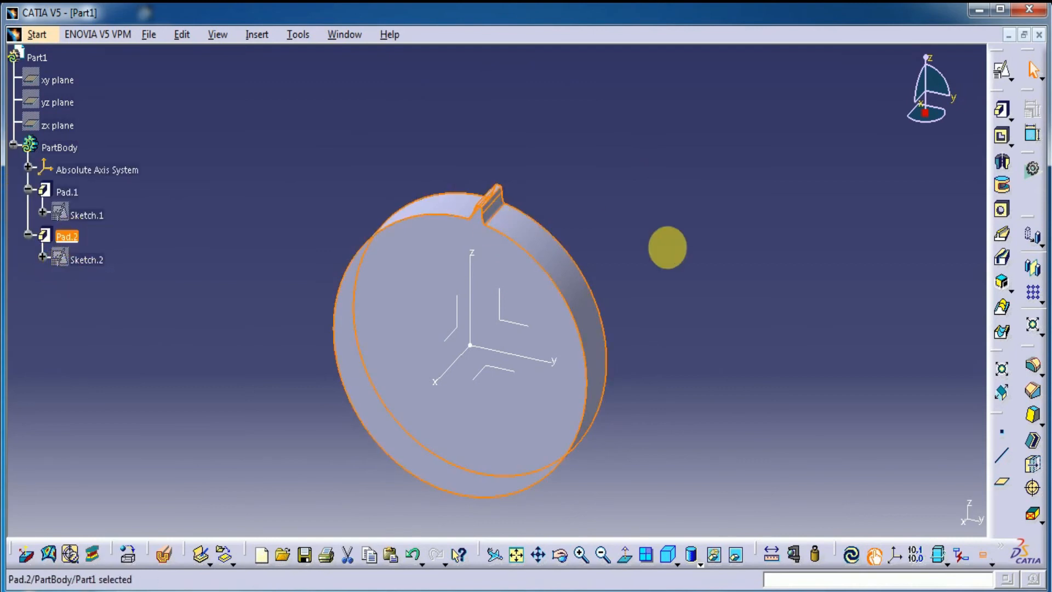
left_click(1040, 301)
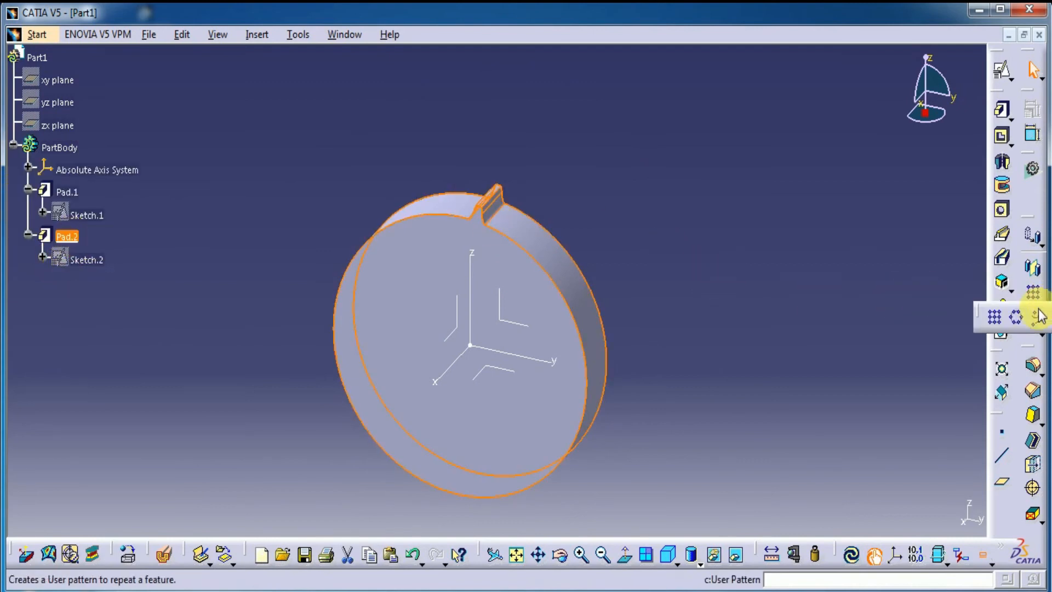
left_click(1020, 318)
left_click(824, 243)
left_click(810, 299)
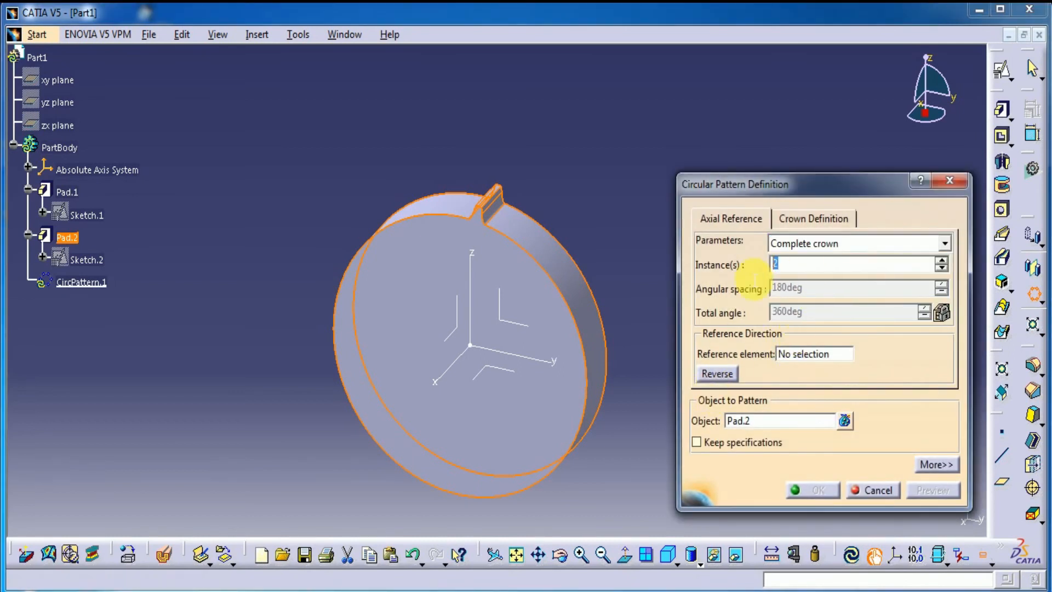
left_click(788, 359)
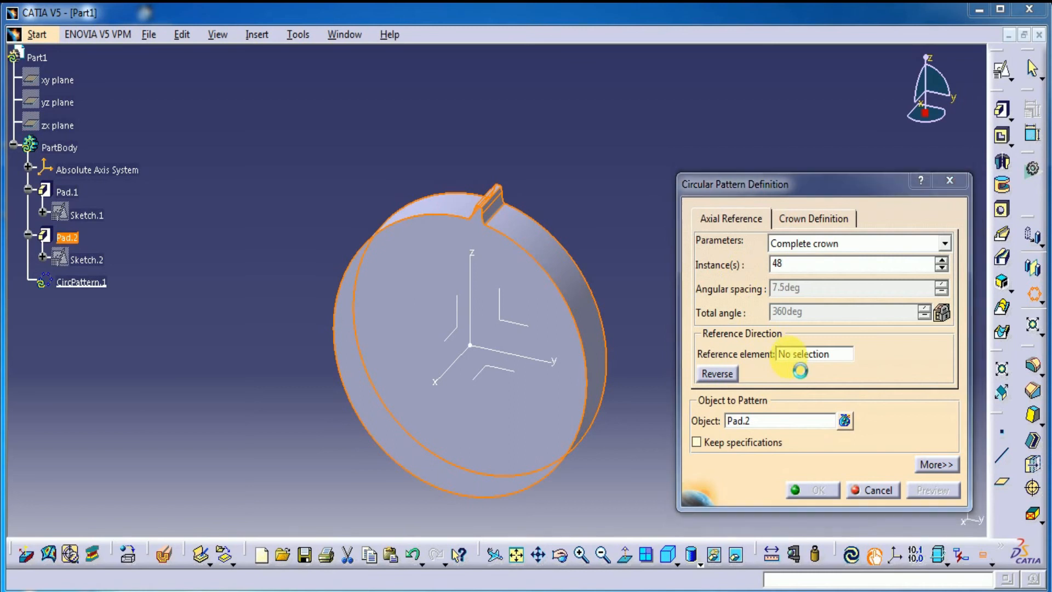
left_click(449, 380)
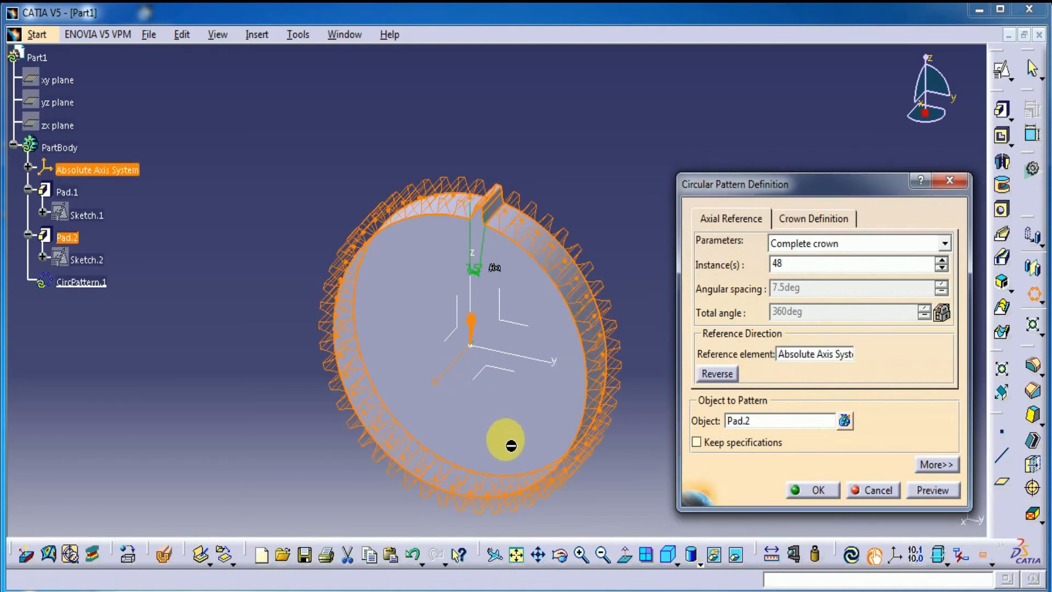
left_click(923, 491)
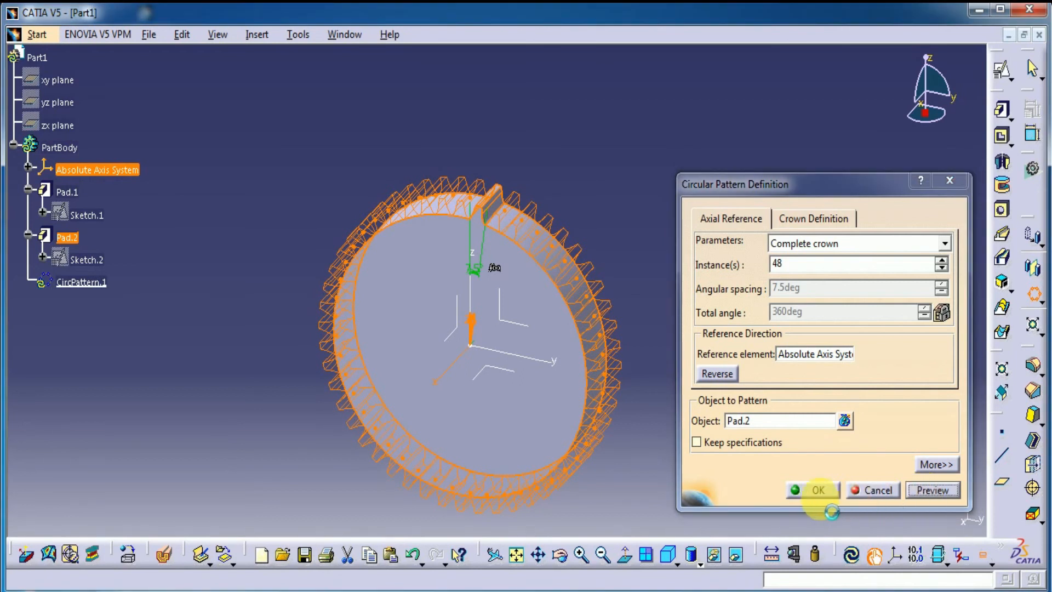
left_click(818, 489)
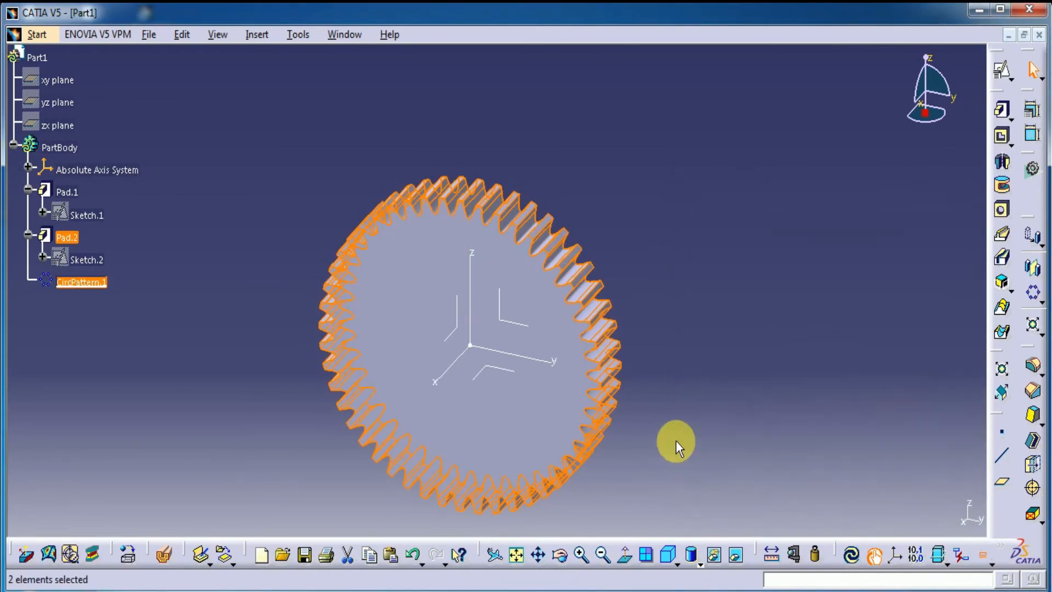
Step: Start a sketch on the gear's rear face and draw a circle about 14.8 mm in diameter centred on the origin
middle_click_drag(669, 433, 709, 347)
middle_click_drag(439, 517, 138, 402)
left_click(565, 306)
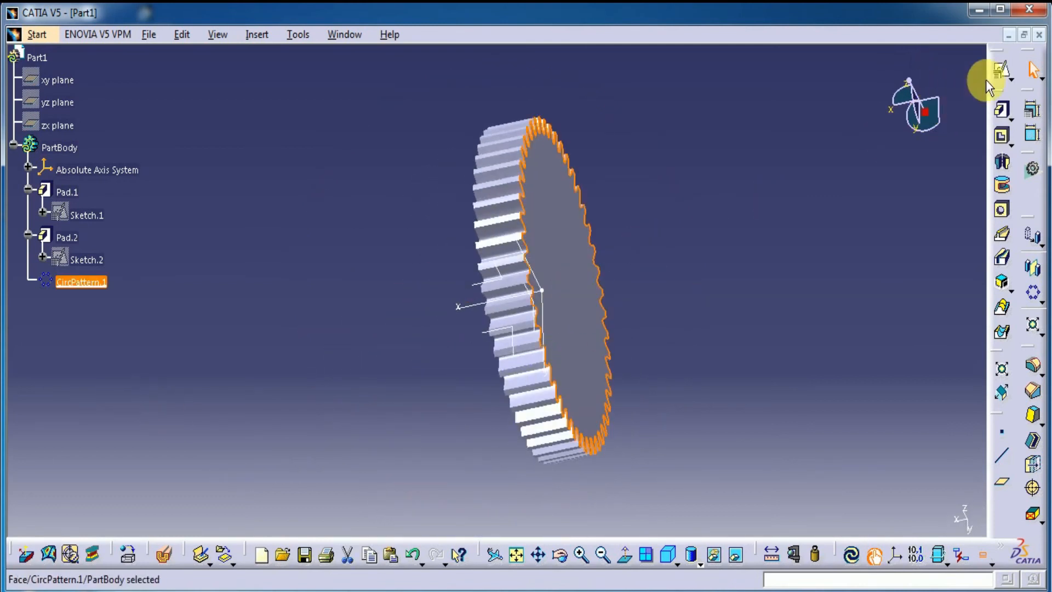
left_click(1000, 70)
left_click(855, 341)
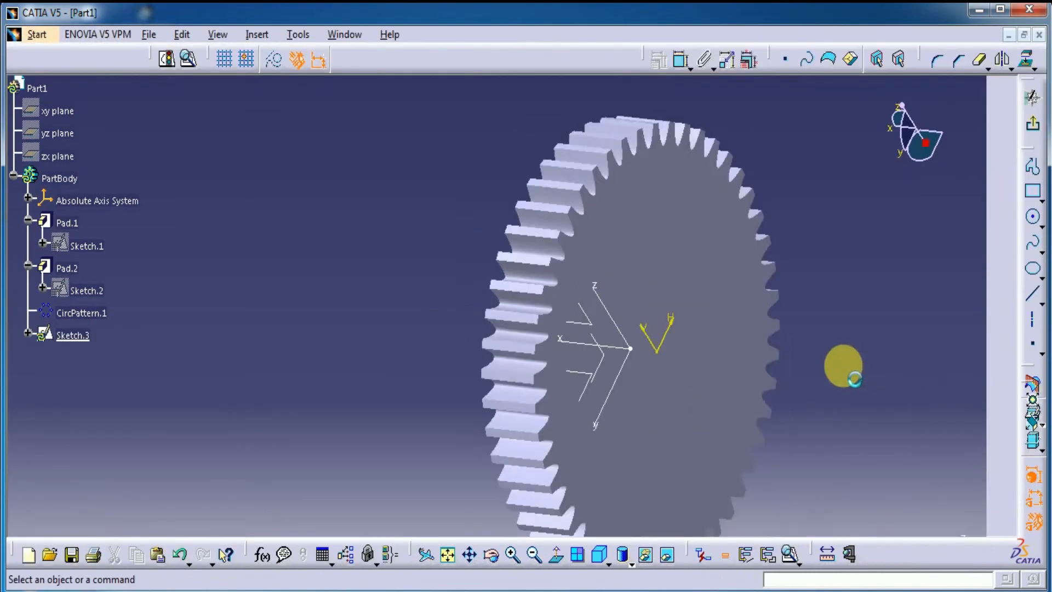
left_click(1034, 219)
left_click(406, 265)
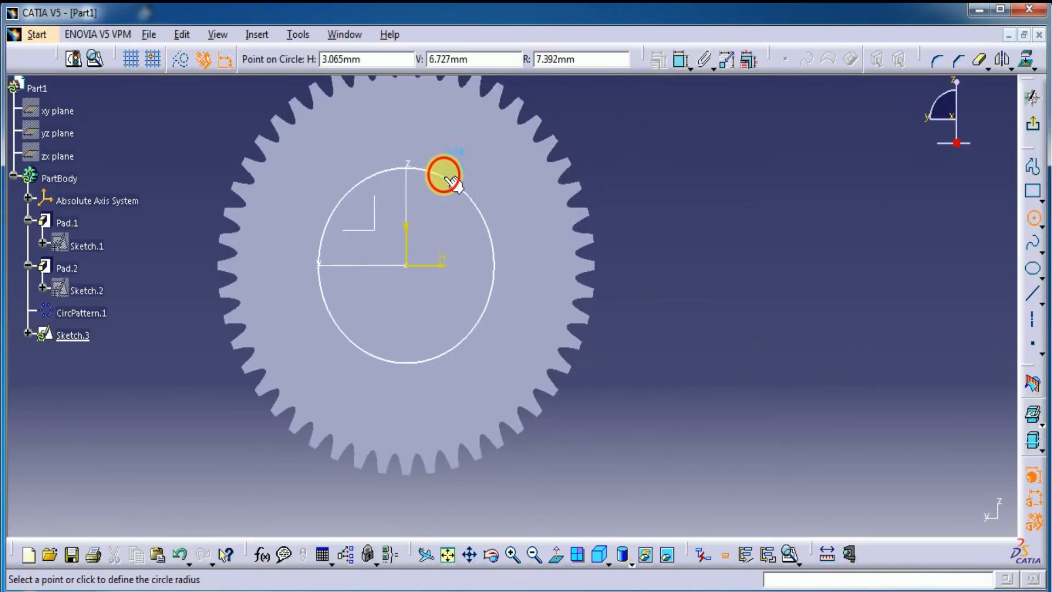
left_click(445, 176)
Step: Dimension the circle's diameter and set it to 28.5 mm
left_click(681, 59)
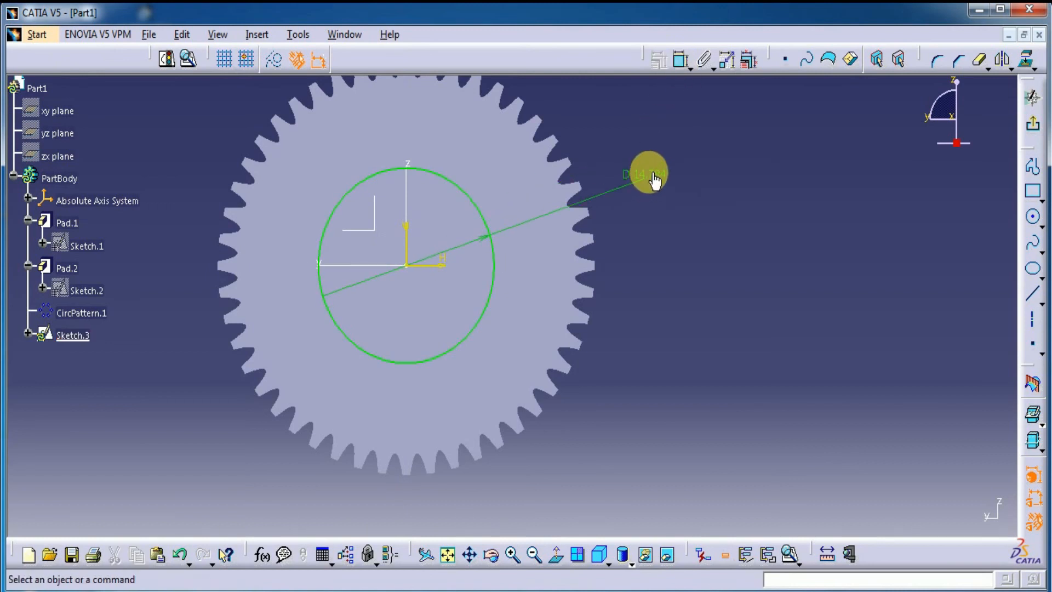
double_click(654, 178)
type("28.5")
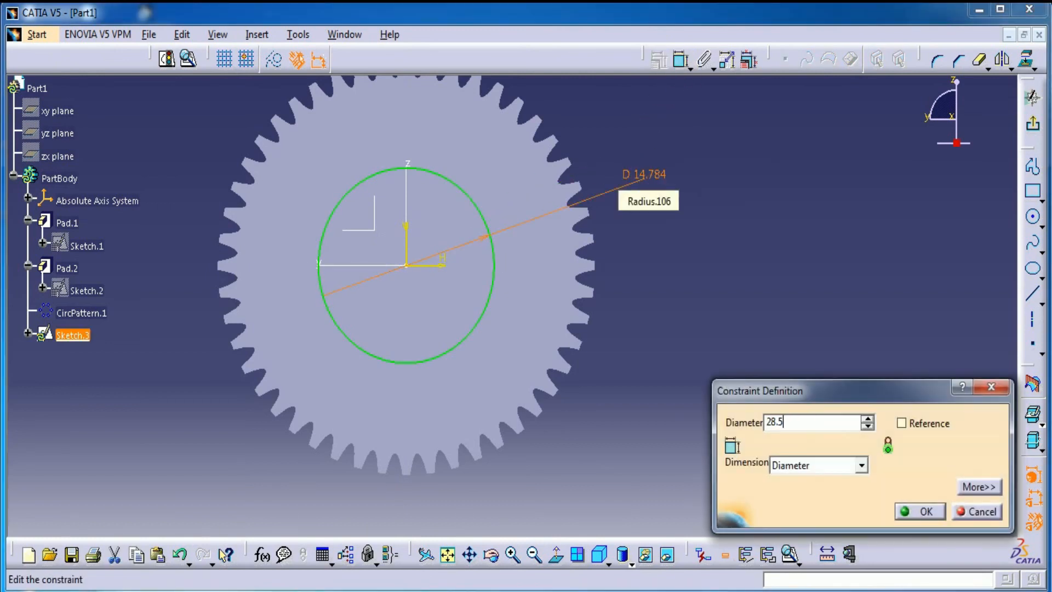
key("Return")
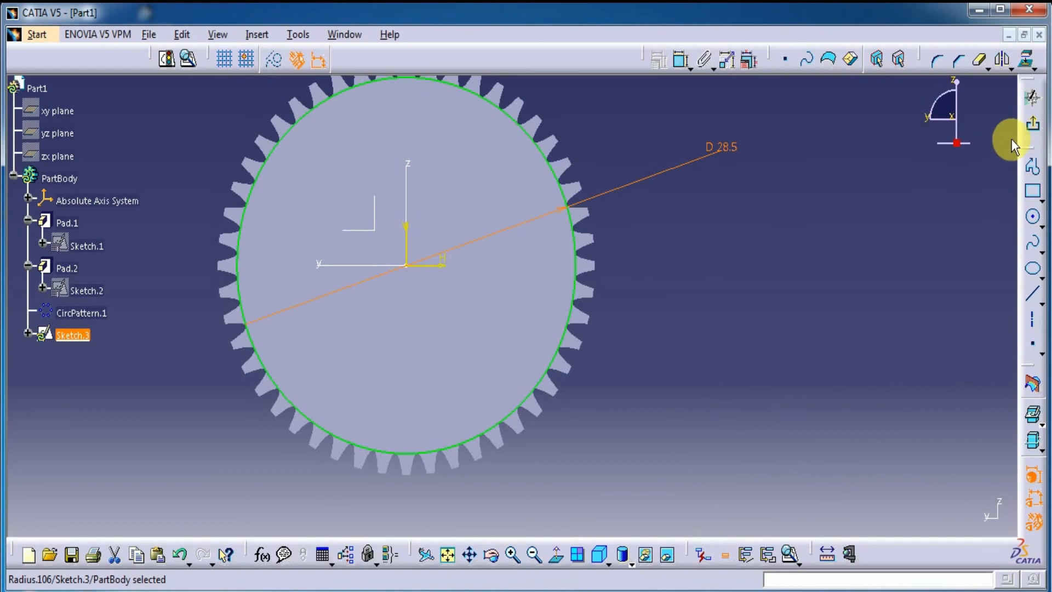
Step: Exit the sketch and pad the 28.5 mm circle outward from the gear's rear face
left_click(1031, 125)
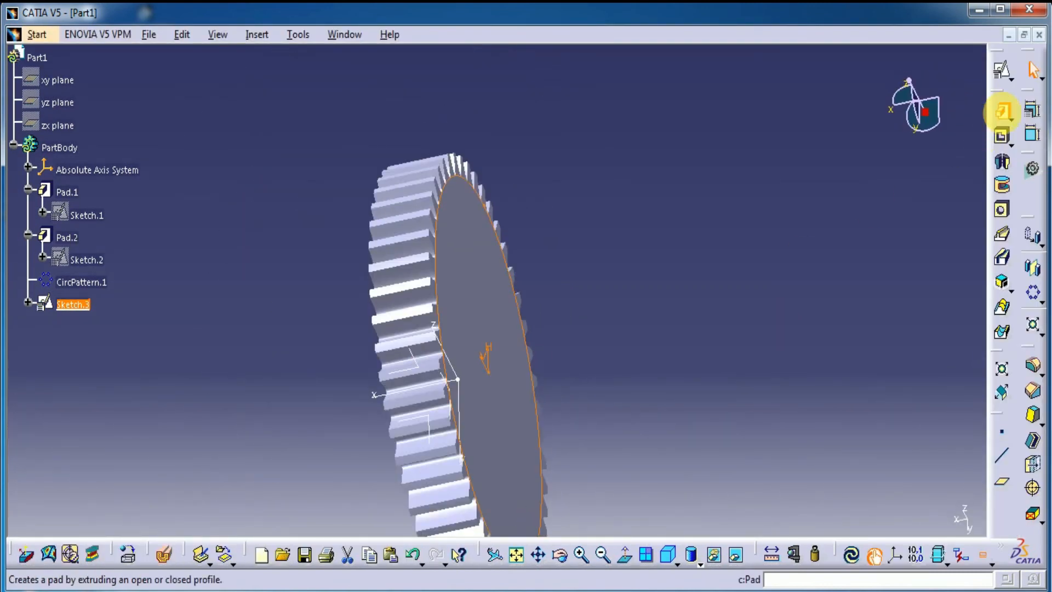
left_click(1003, 112)
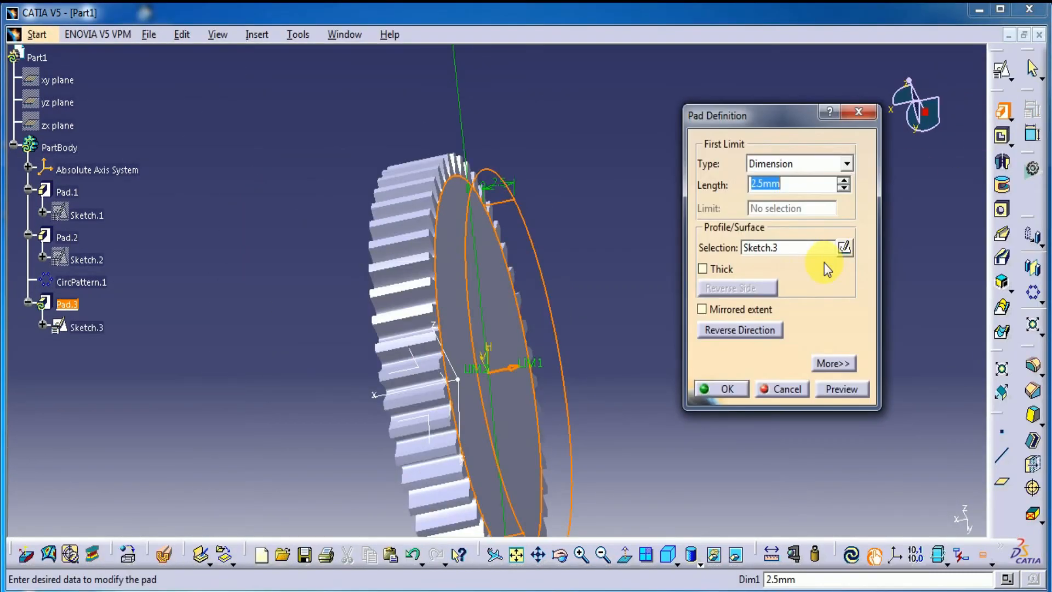
left_click(842, 390)
left_click(735, 389)
Step: Start a sketch on the gear's toothed front face and draw a circle about 5.5 mm in diameter centred on the origin
middle_click_drag(547, 322, 498, 294)
left_click(498, 294)
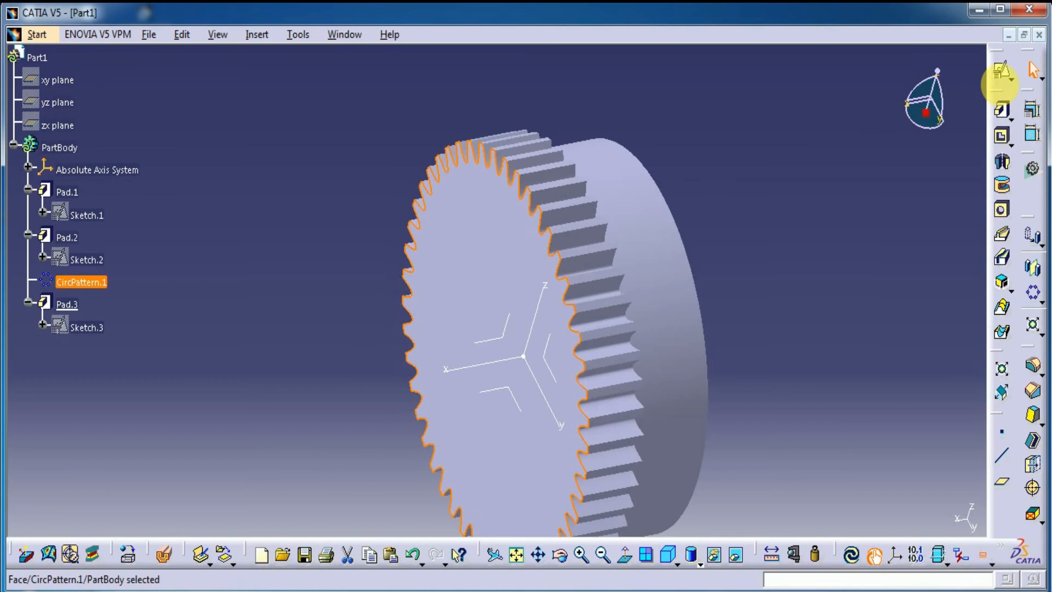
left_click(1000, 82)
left_click(841, 341)
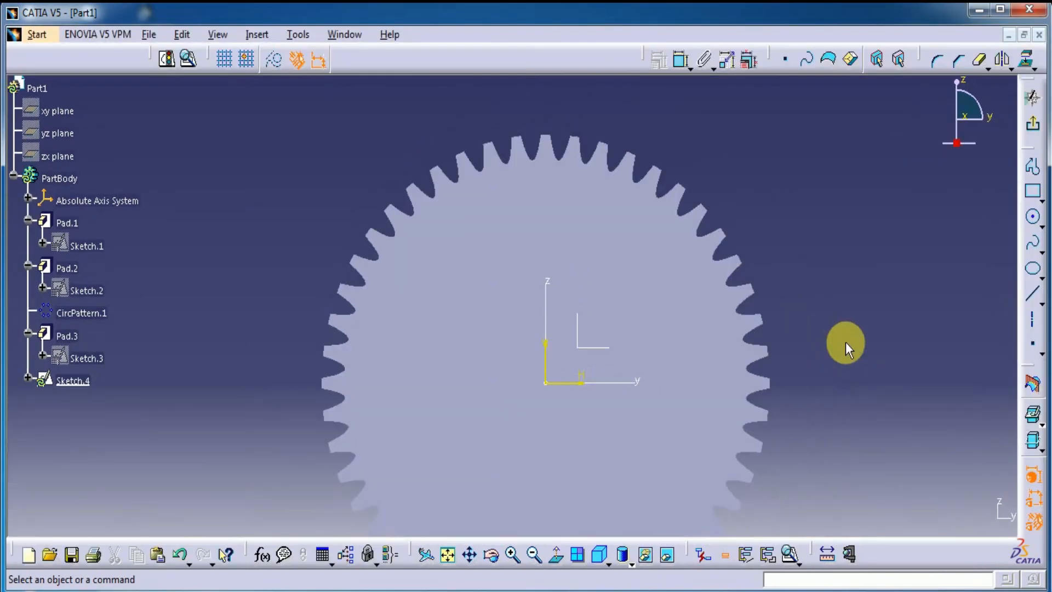
left_click(1032, 217)
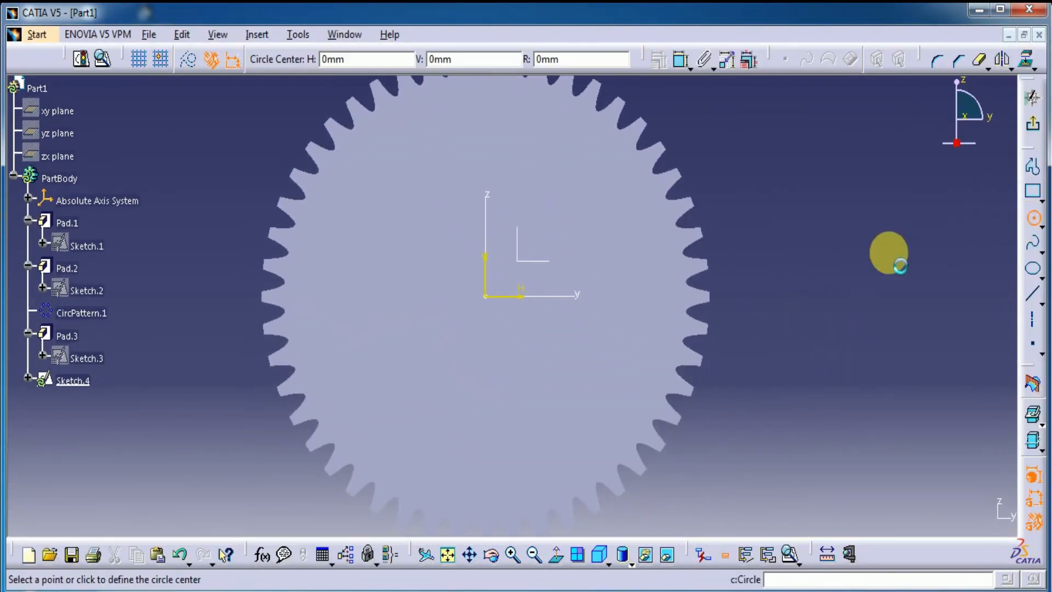
left_click(486, 296)
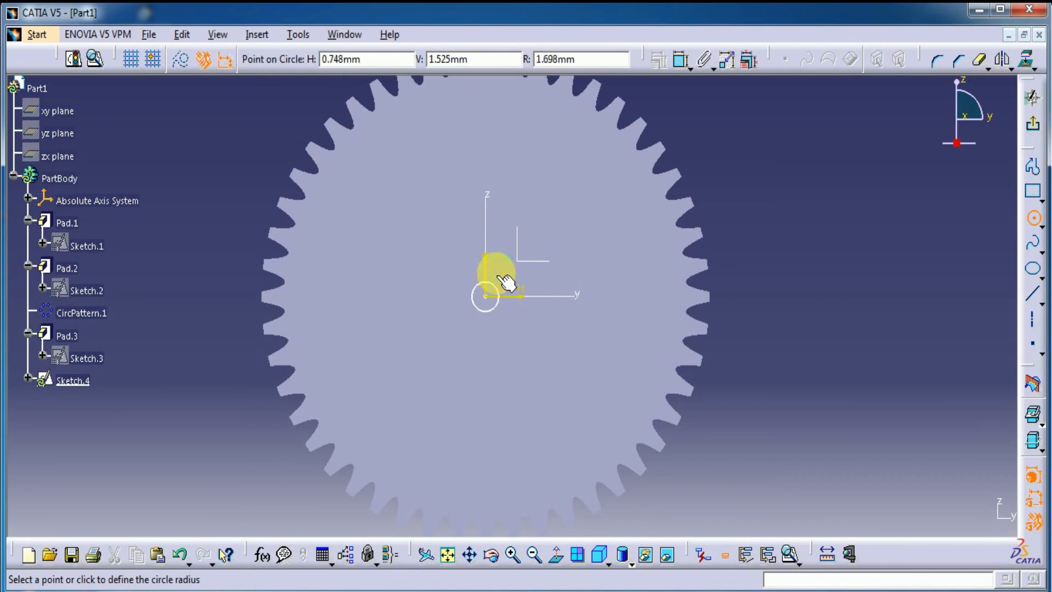
left_click(500, 260)
Step: Dimension the central circle's diameter and set it to 7 mm
left_click(683, 61)
left_click(520, 270)
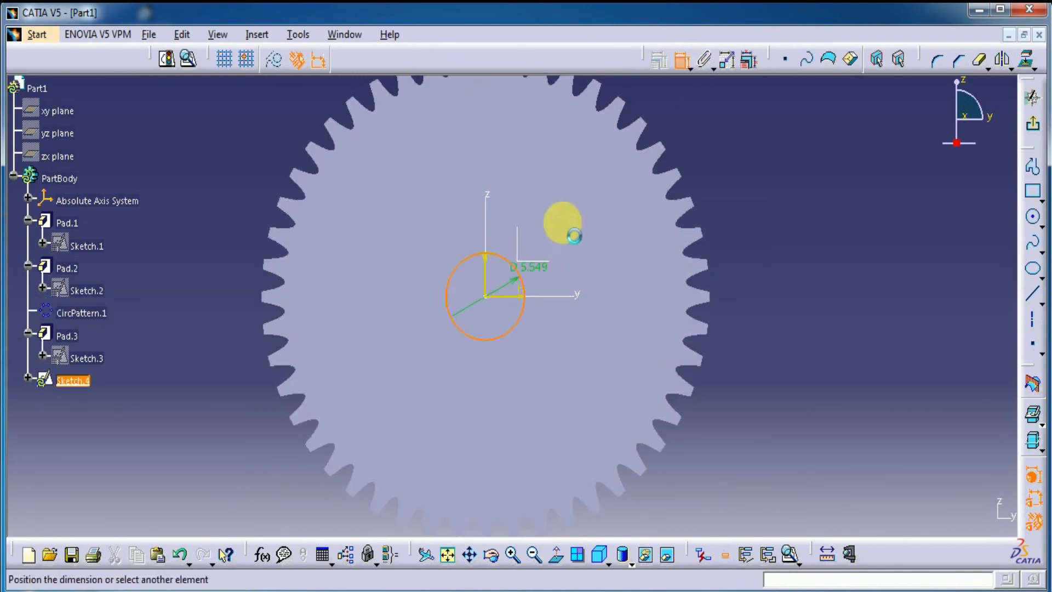
left_click(570, 219)
double_click(572, 214)
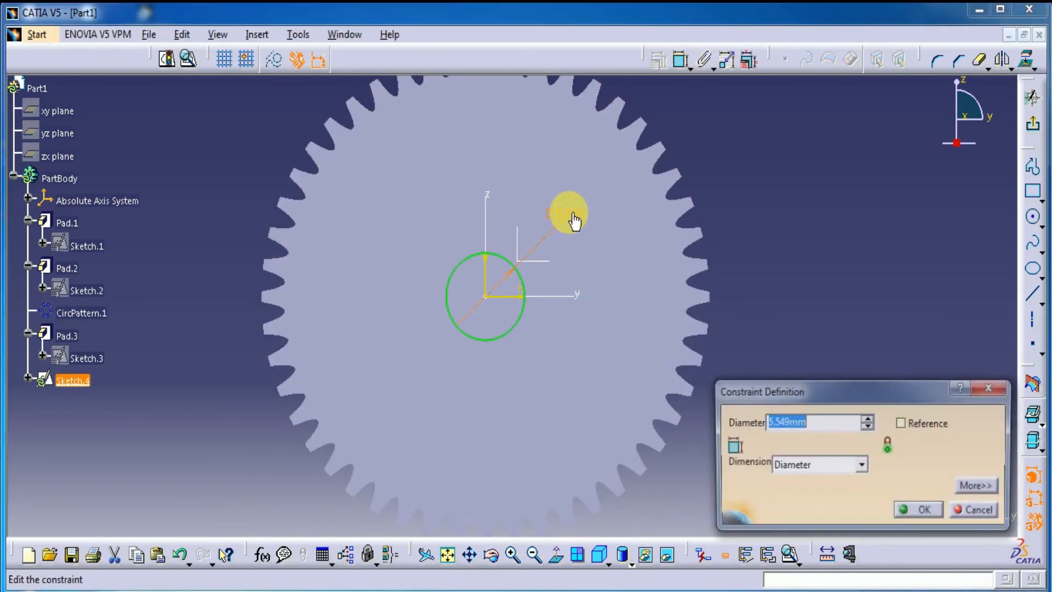
type("7")
key("Return")
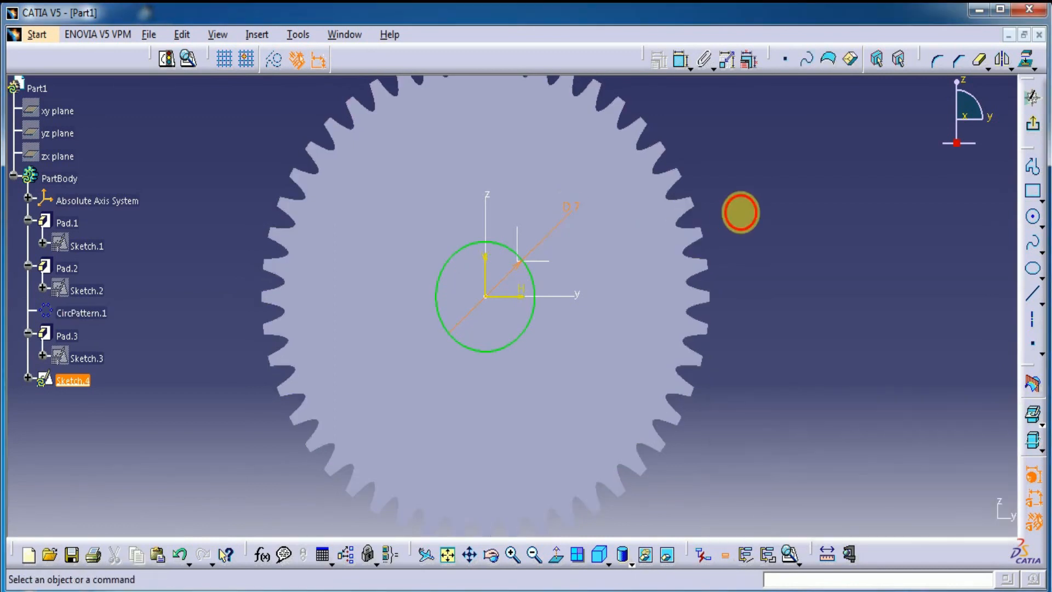
Step: Draw a second circle below the 7 mm circle and set its centre's vertical distance from the horizontal axis to 6 mm
left_click(1032, 218)
left_click(482, 431)
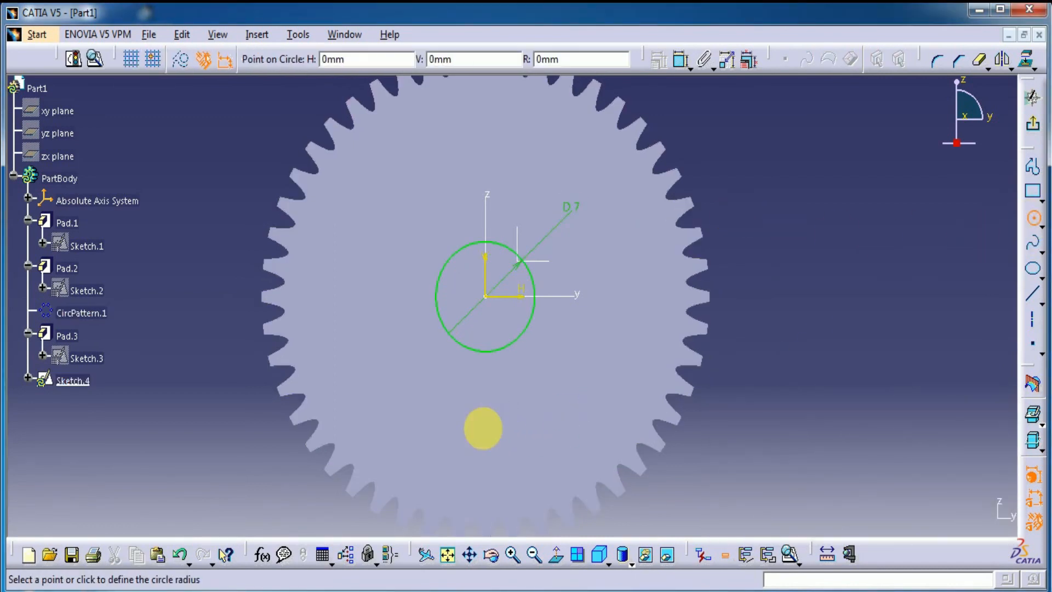
left_click(509, 392)
left_click(681, 59)
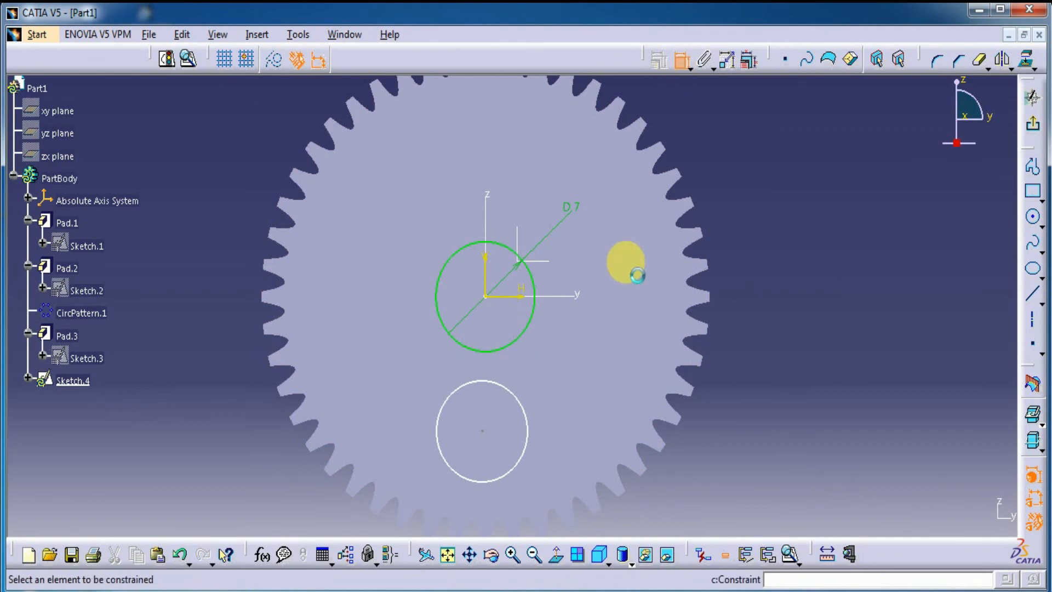
left_click(483, 432)
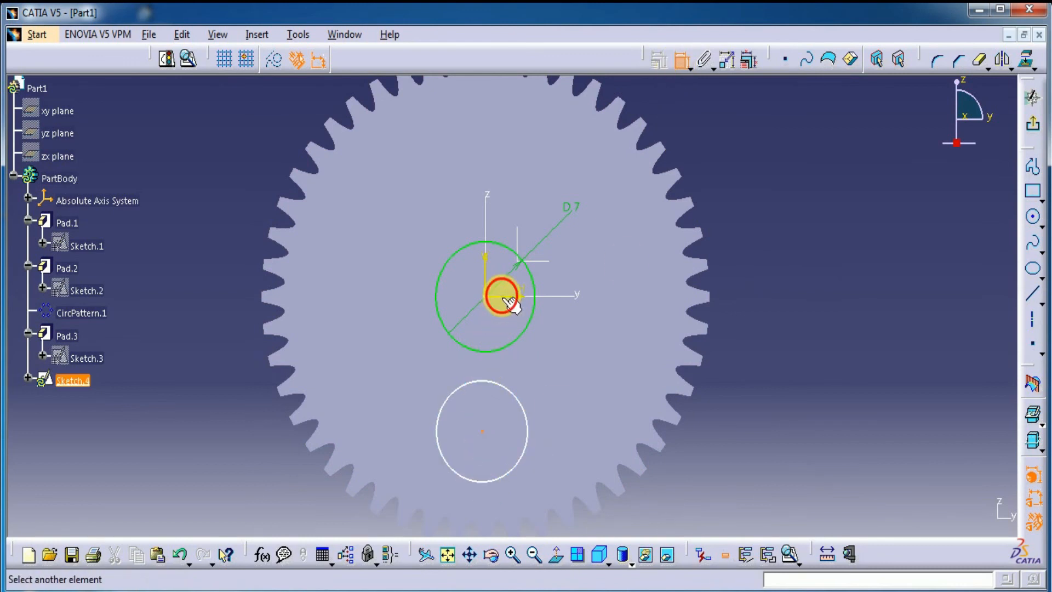
left_click(506, 300)
double_click(787, 337)
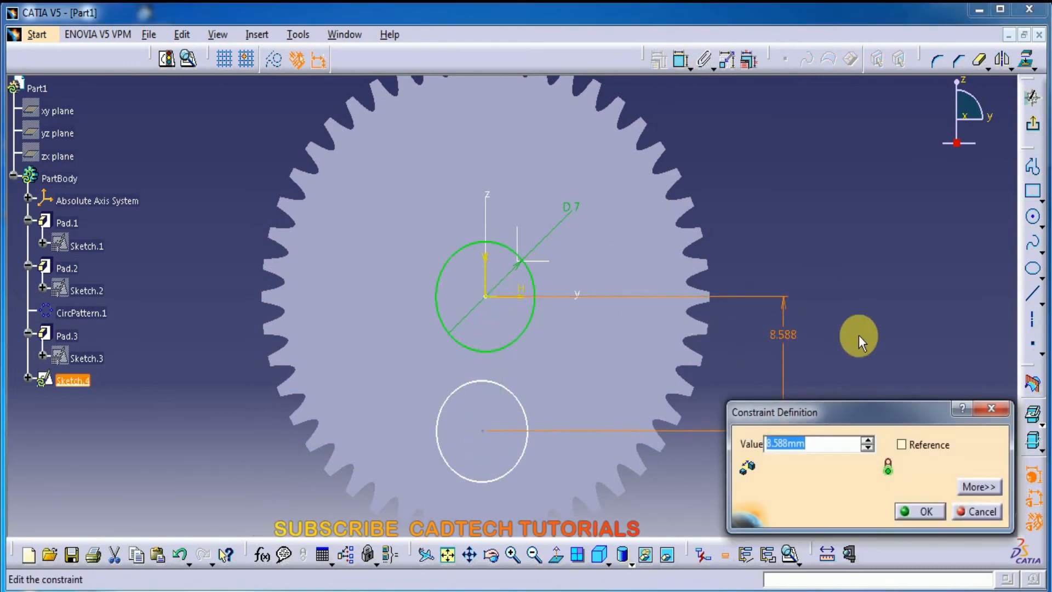
type("6")
key("Return")
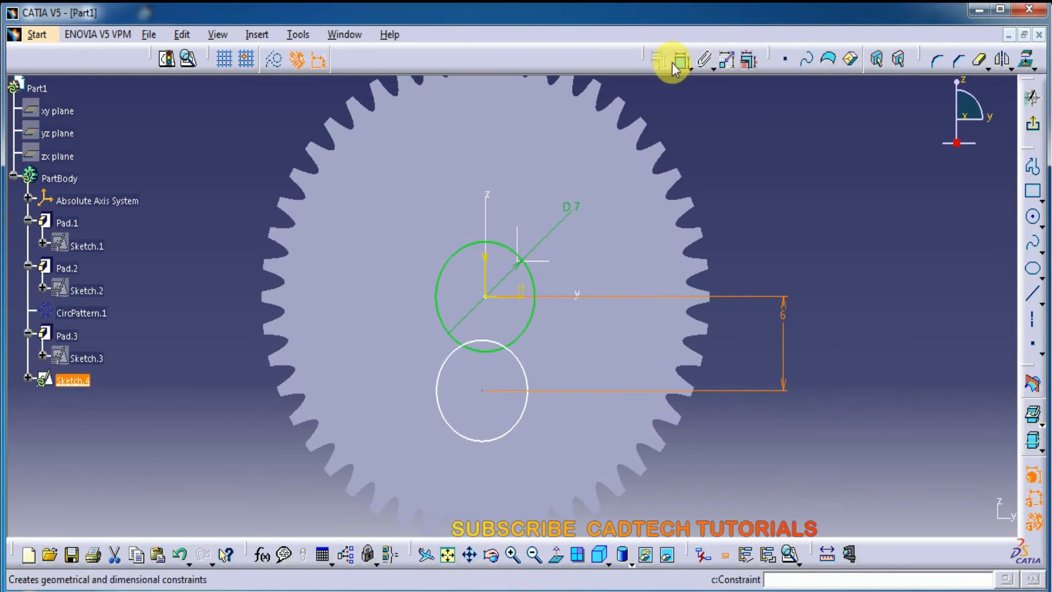
Step: Dimension the lower circle's diameter and set it to 12 mm
left_click(680, 59)
left_click(535, 367)
left_click(756, 221)
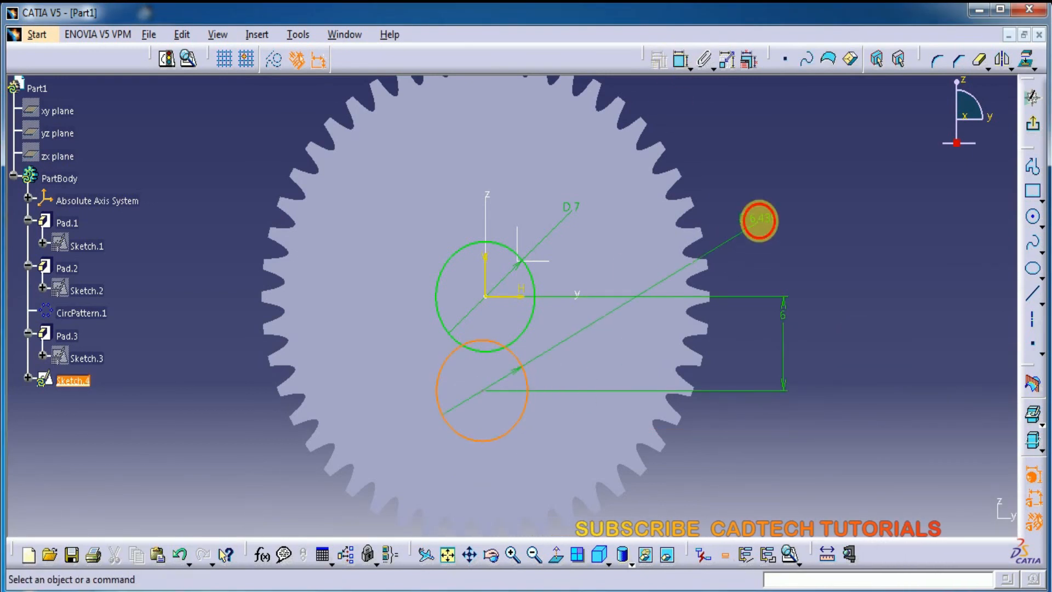
double_click(757, 219)
type("12")
key("Return")
left_click(843, 245)
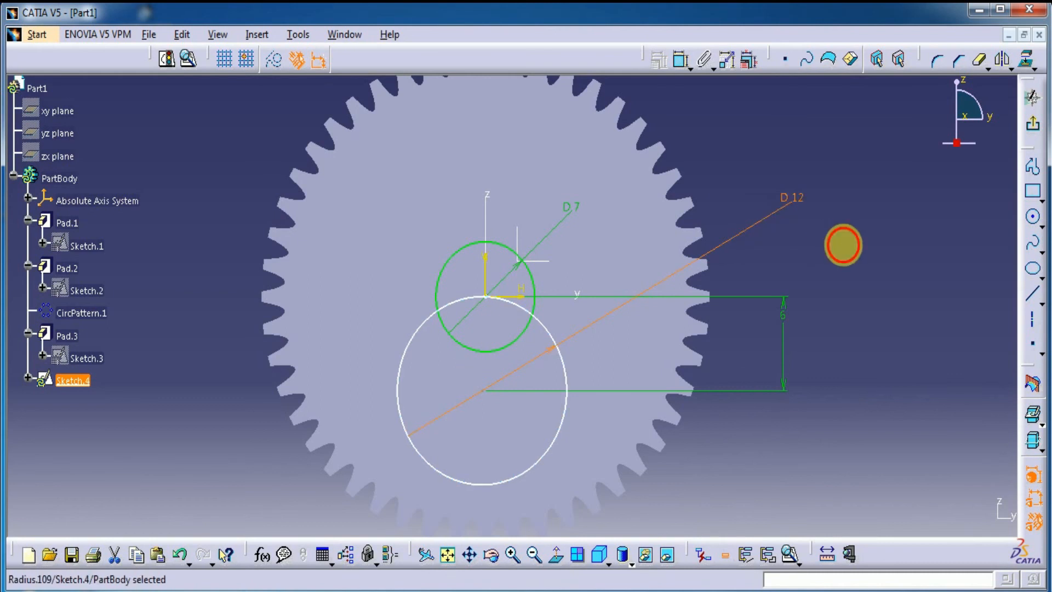
Step: Constrain the 12 mm circle's centre to be coincident with the sketch's vertical axis
left_click_drag(485, 393, 521, 418)
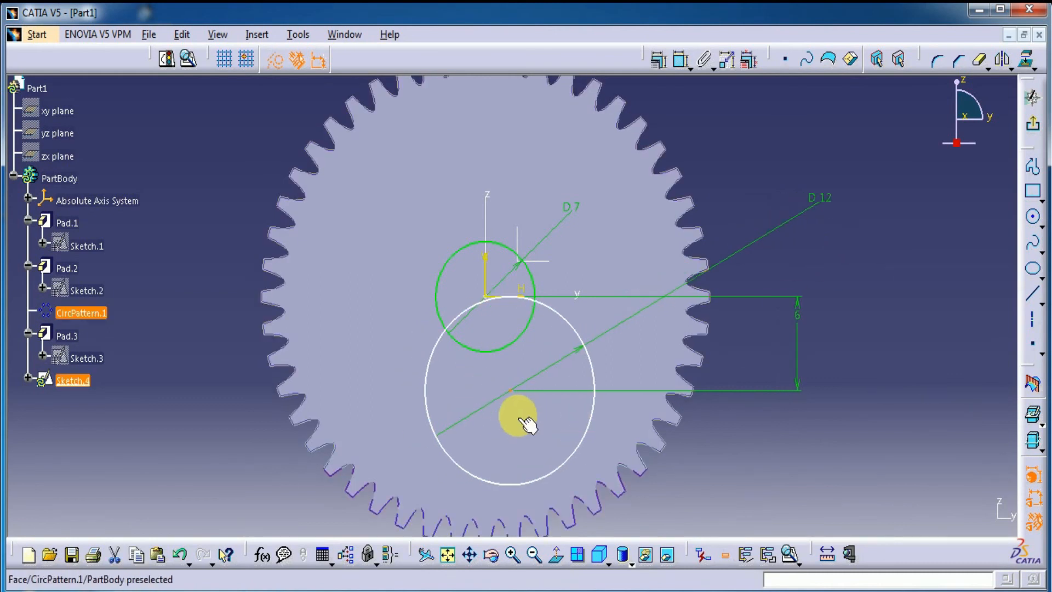
left_click(680, 59)
left_click(485, 267)
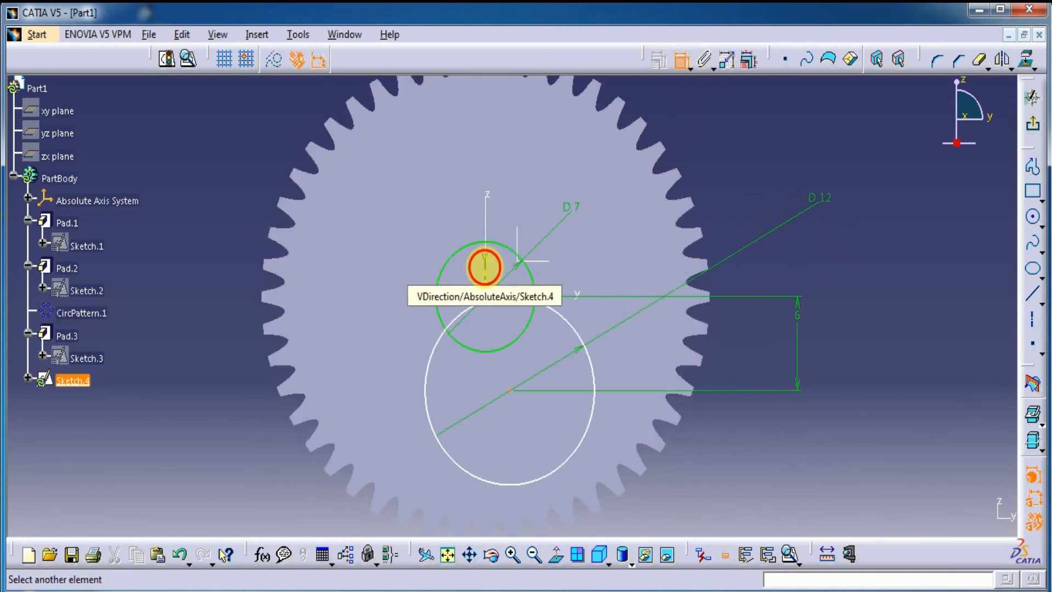
right_click(730, 135)
left_click(761, 214)
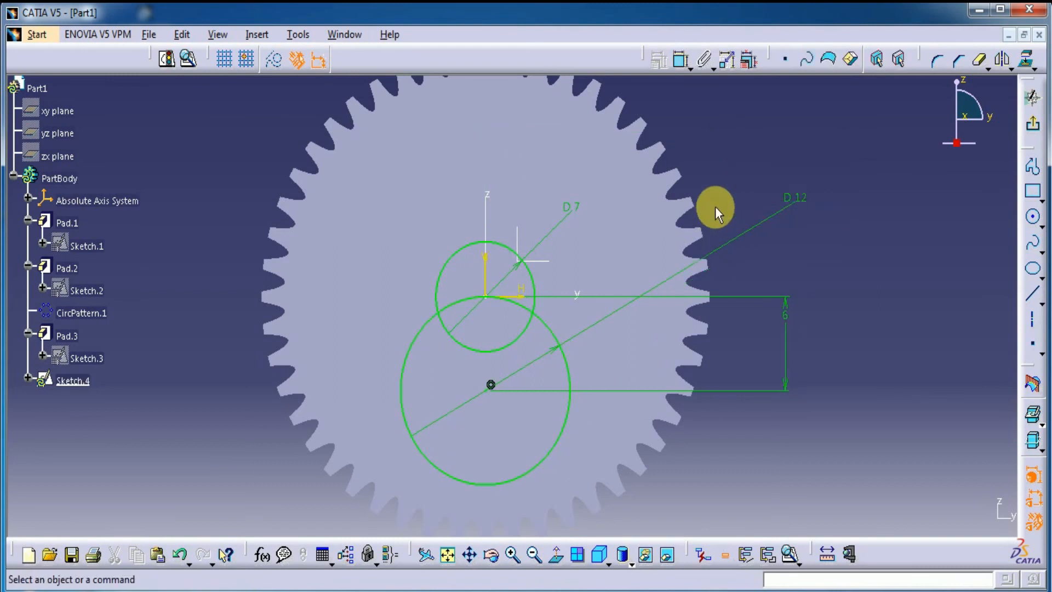
Step: Quick-trim the overlapping arcs inside both circles to leave one closed keyhole-shaped outline
left_click(978, 62)
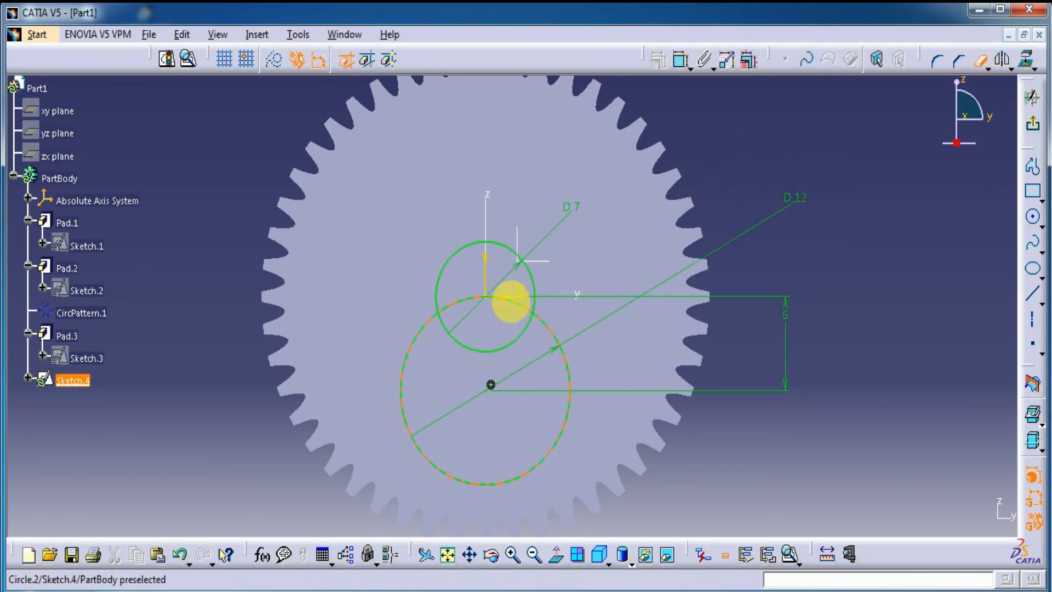
left_click(510, 298)
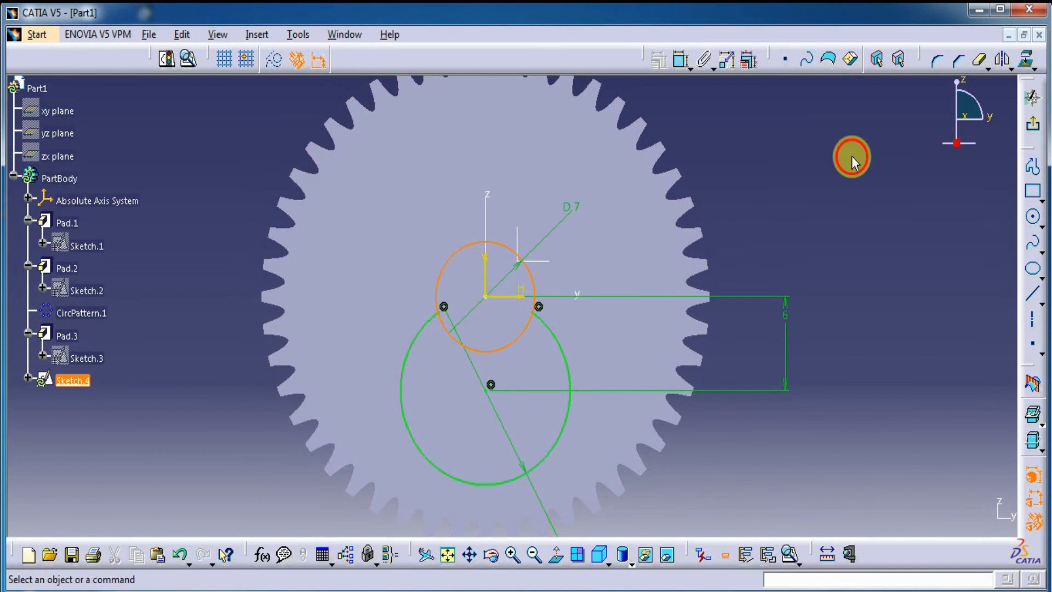
left_click(979, 60)
left_click(502, 347)
left_click(808, 208)
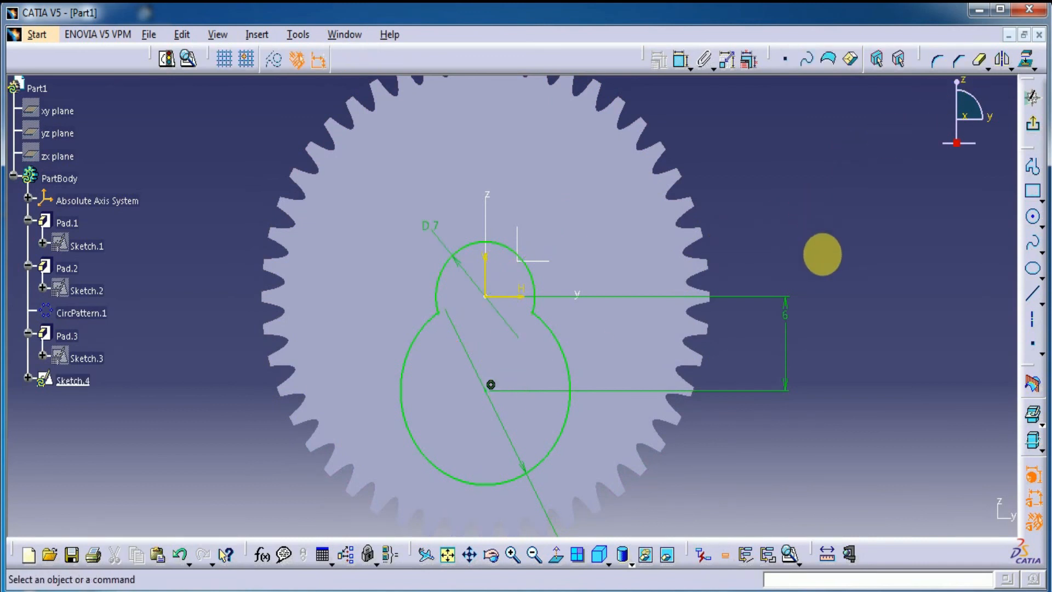
Step: Exit the sketch and cut the keyhole-shaped profile as a pocket with a depth of 15 mm
left_click(1031, 125)
left_click(1002, 137)
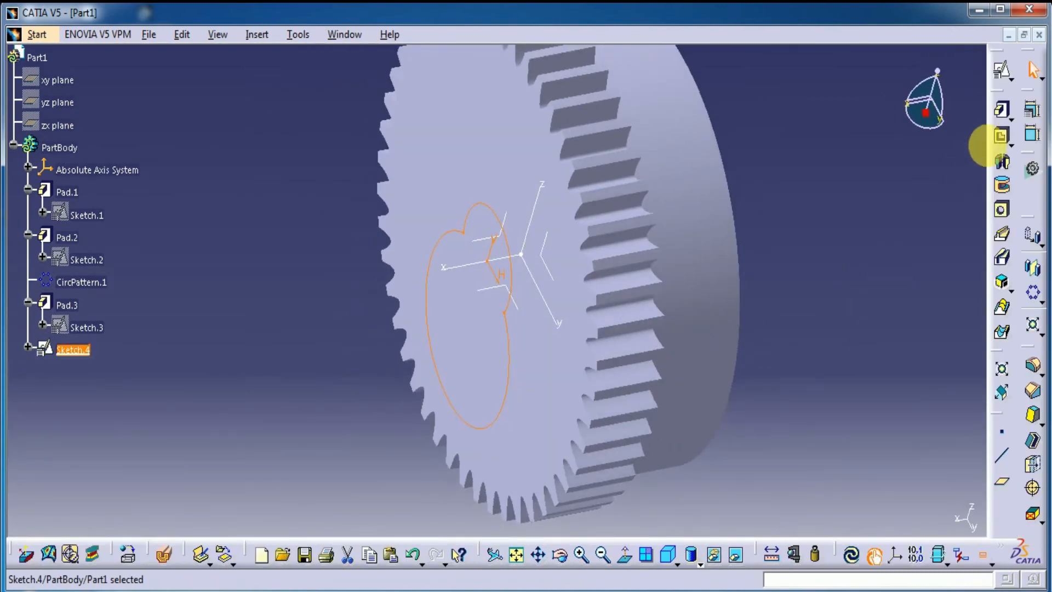
middle_click_drag(682, 421, 590, 441)
left_click_drag(817, 189, 719, 209)
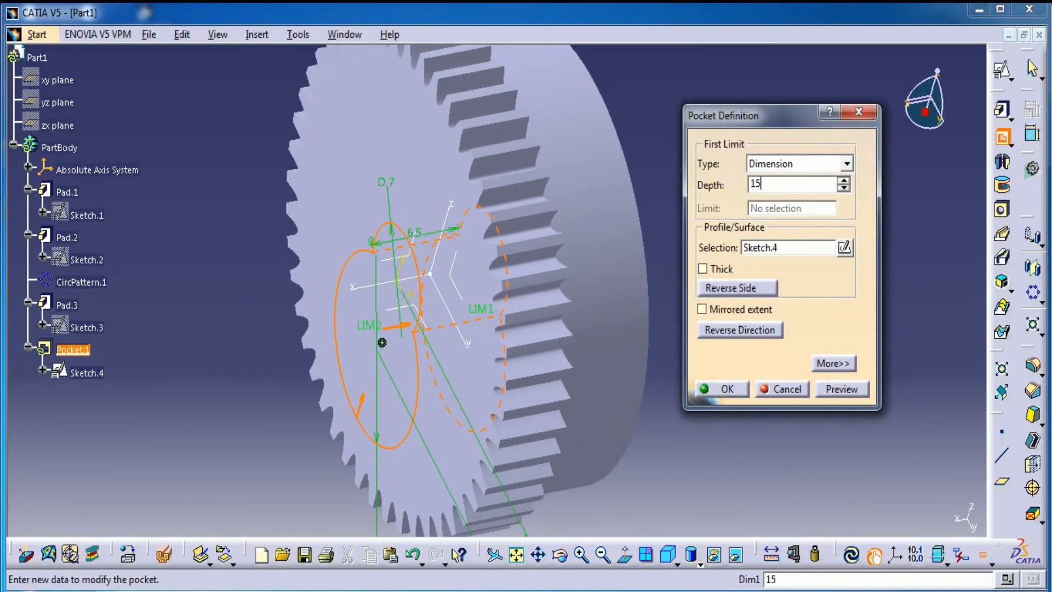
left_click(837, 389)
left_click(728, 389)
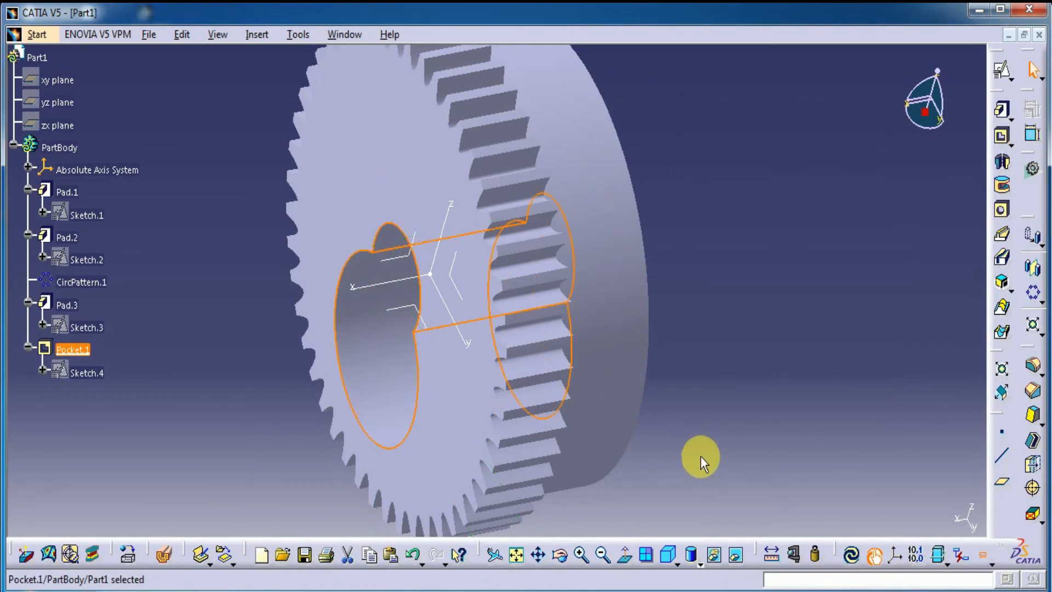
left_click(665, 555)
middle_click_drag(750, 355, 747, 420)
middle_click_drag(406, 430, 651, 534)
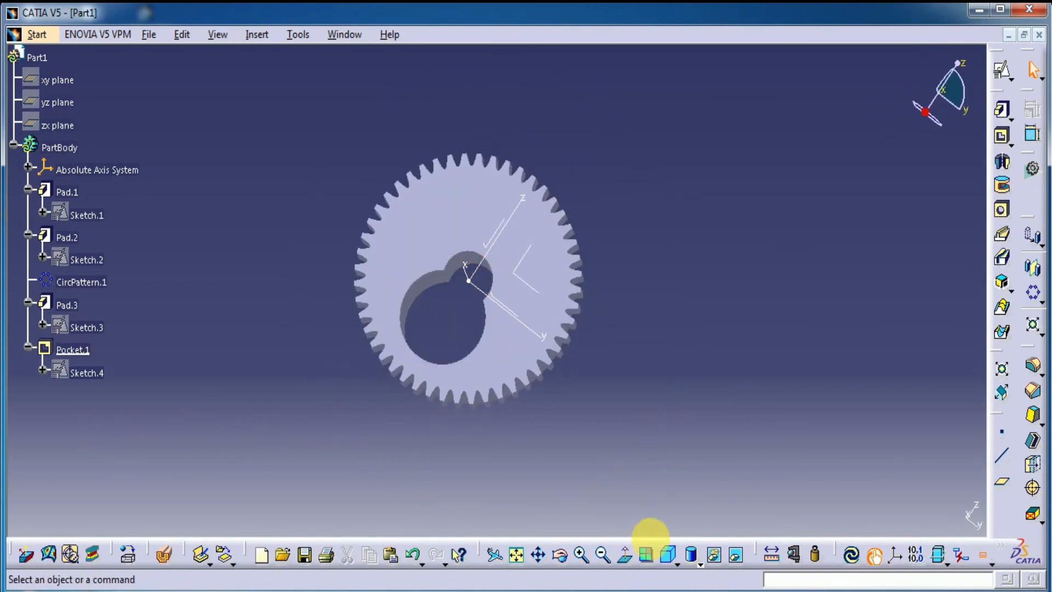
left_click(668, 554)
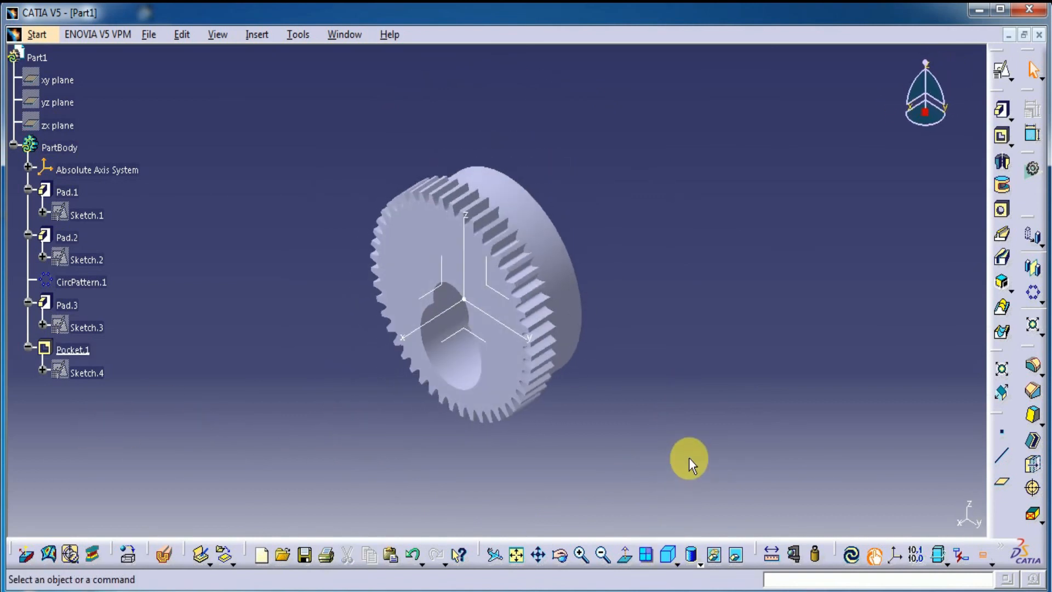